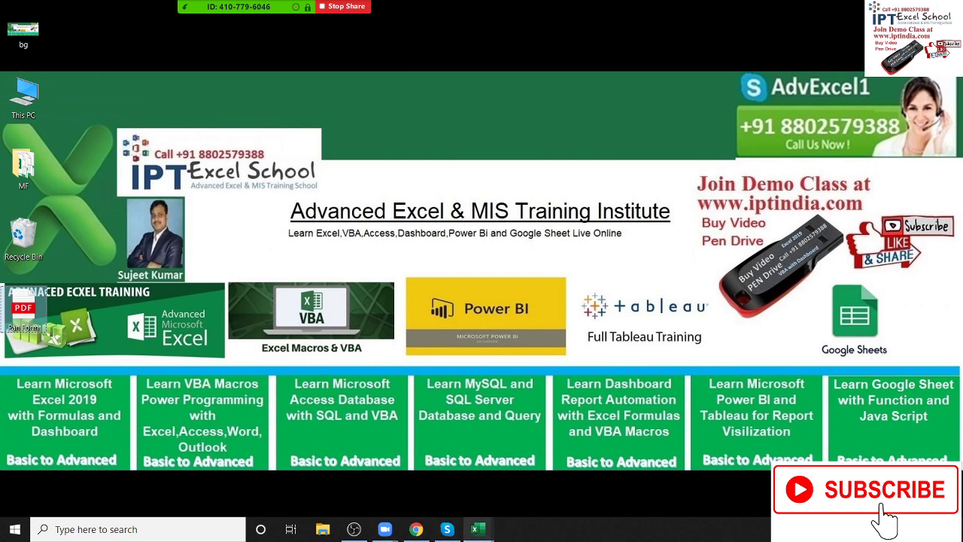
- Remove all borders and the blue fill from columns A through I
mouse_move(494, 533)
left_click(521, 507)
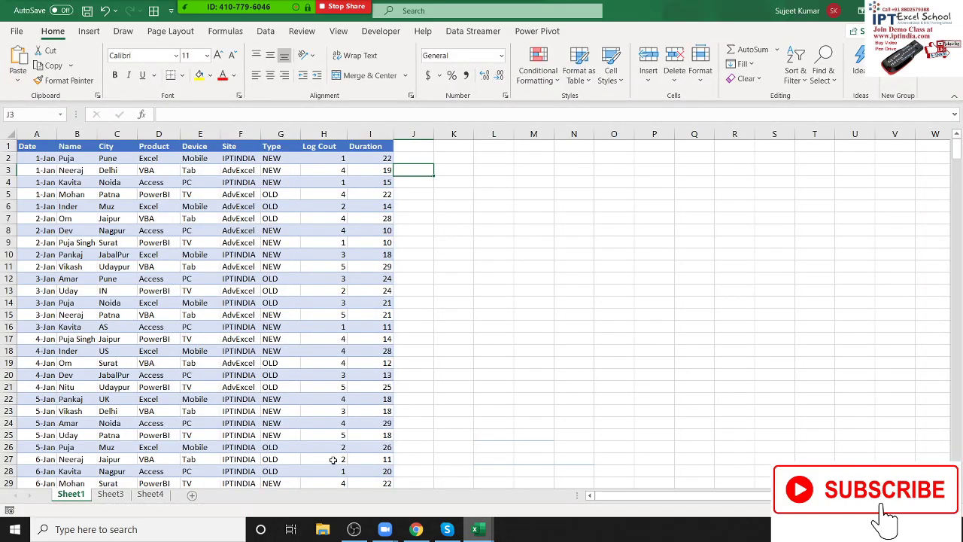
left_click(243, 264)
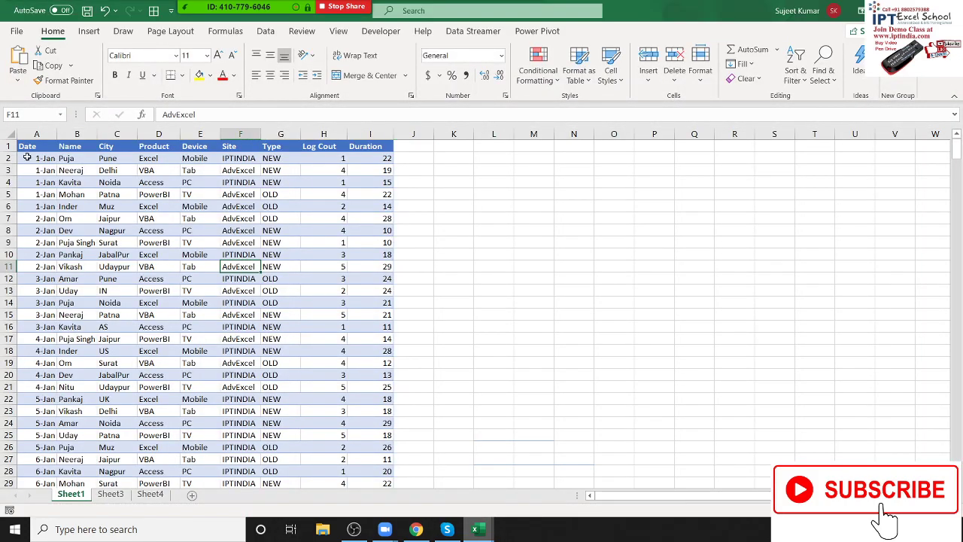
left_click_drag(37, 134, 371, 133)
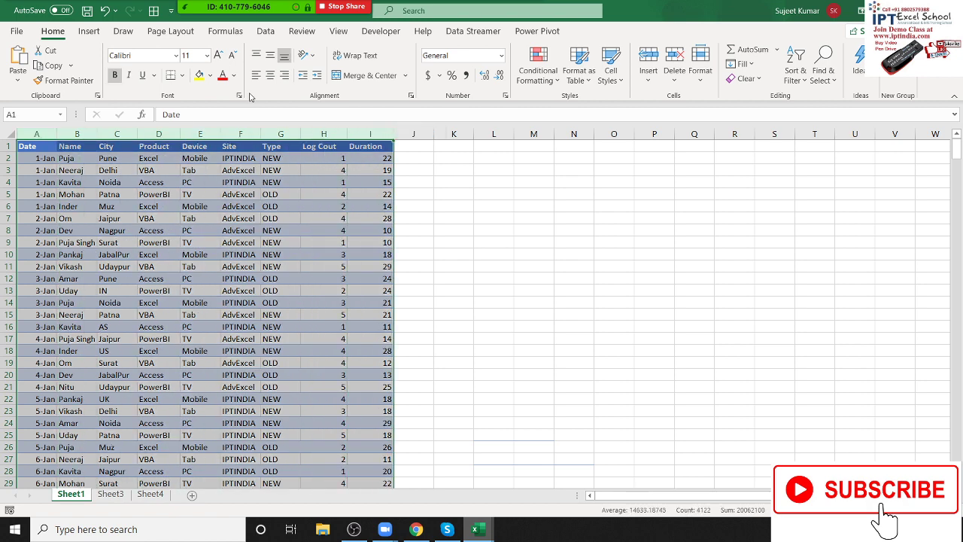
left_click(180, 77)
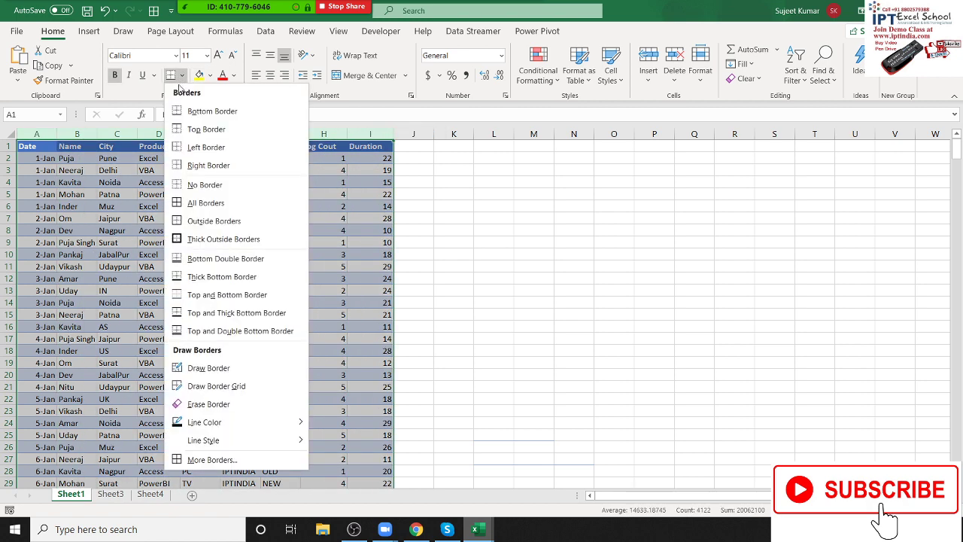
left_click(190, 185)
left_click(210, 76)
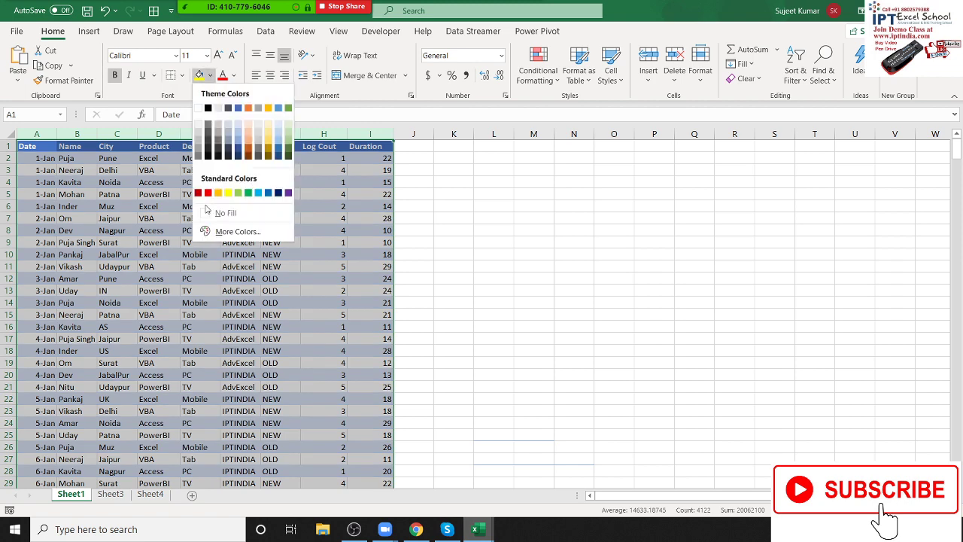
left_click(221, 214)
- Make the row 1 headers bold with red font
left_click(158, 183)
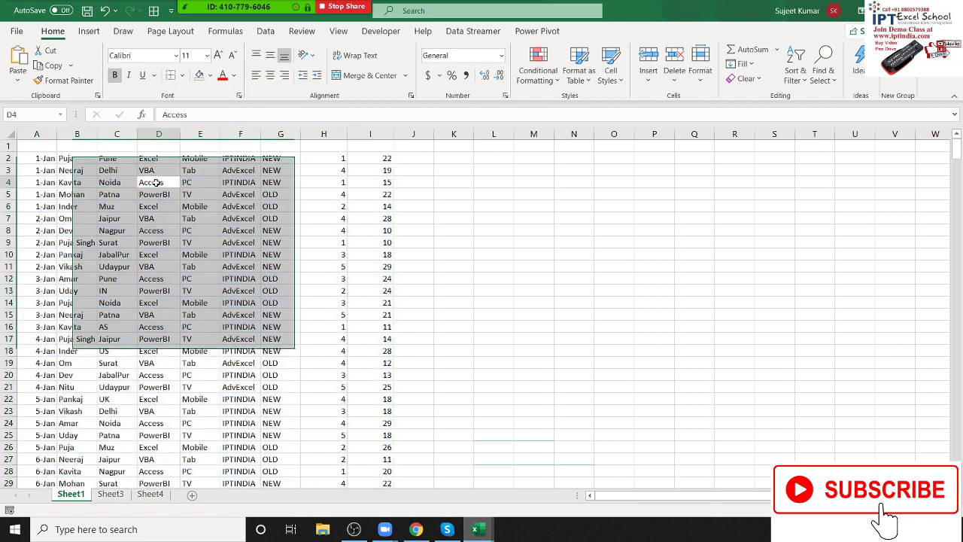
left_click_drag(30, 146, 388, 146)
left_click(114, 75)
left_click(222, 74)
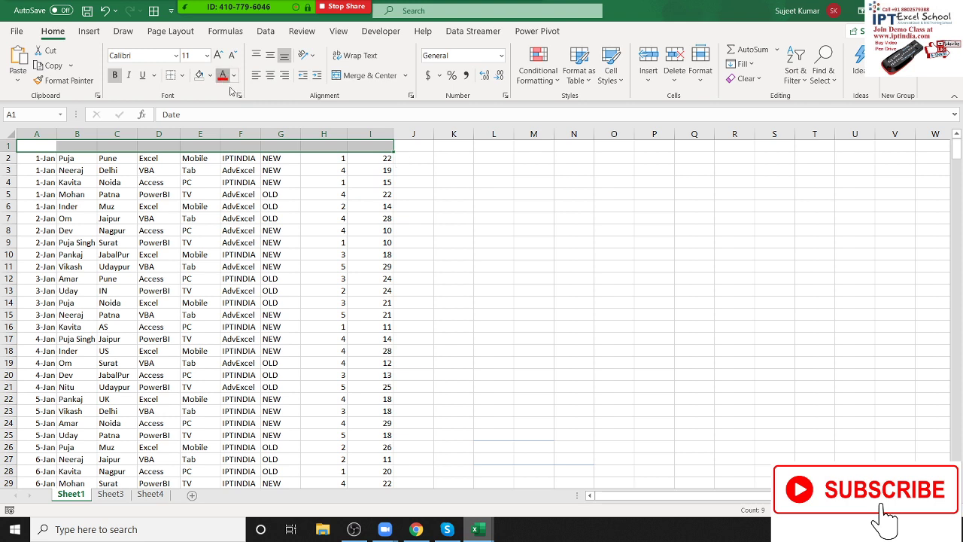
left_click(301, 216)
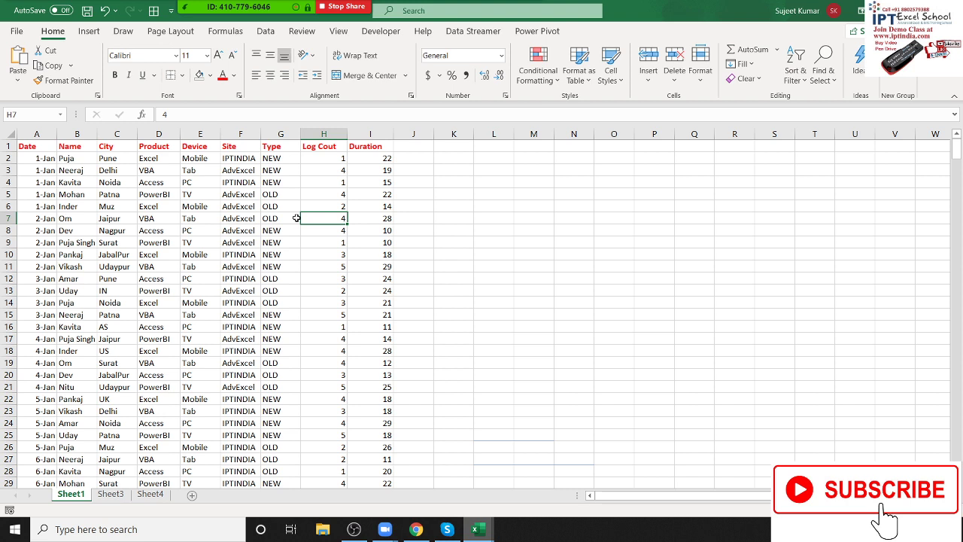
- Select the Duration values from I1 to the end of the data and open Conditional Formatting
left_click(362, 168)
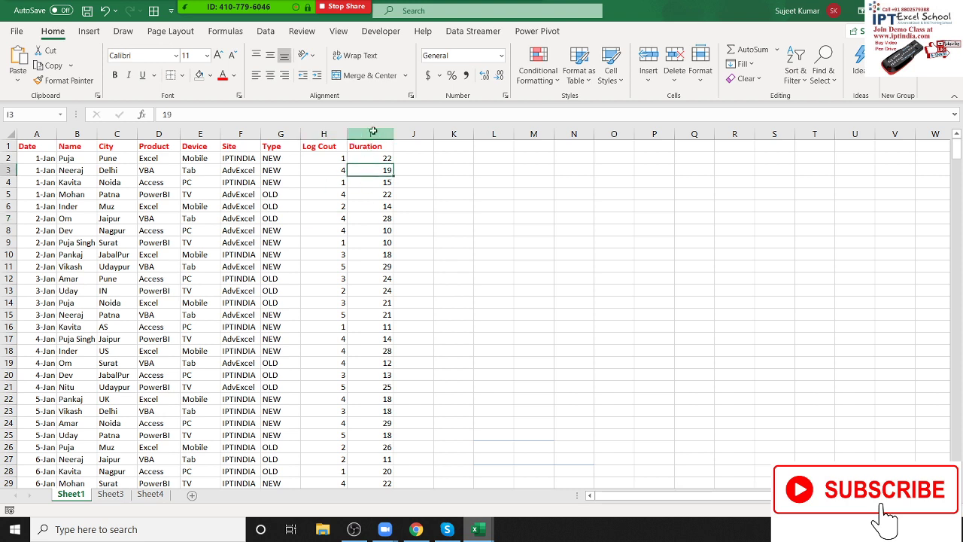
left_click(374, 131)
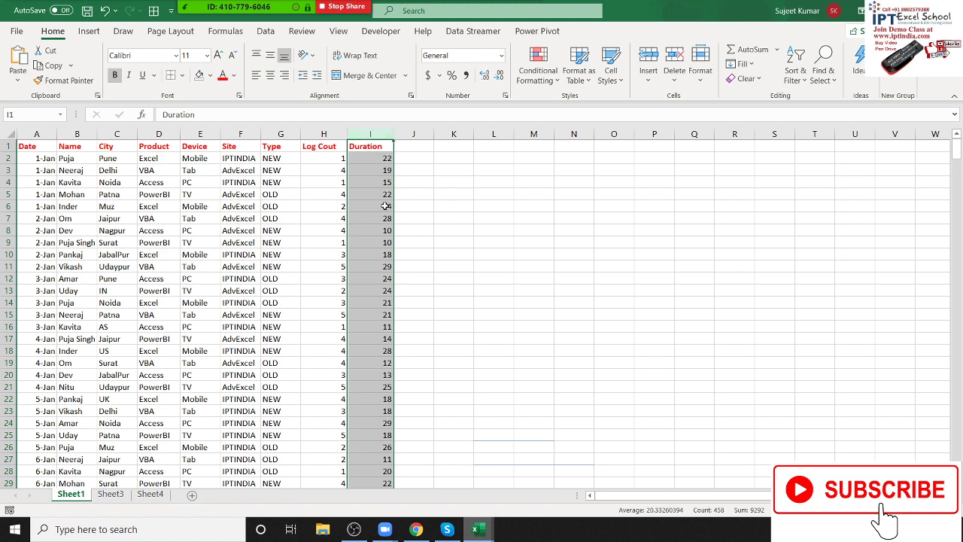
left_click(390, 183)
left_click(379, 275)
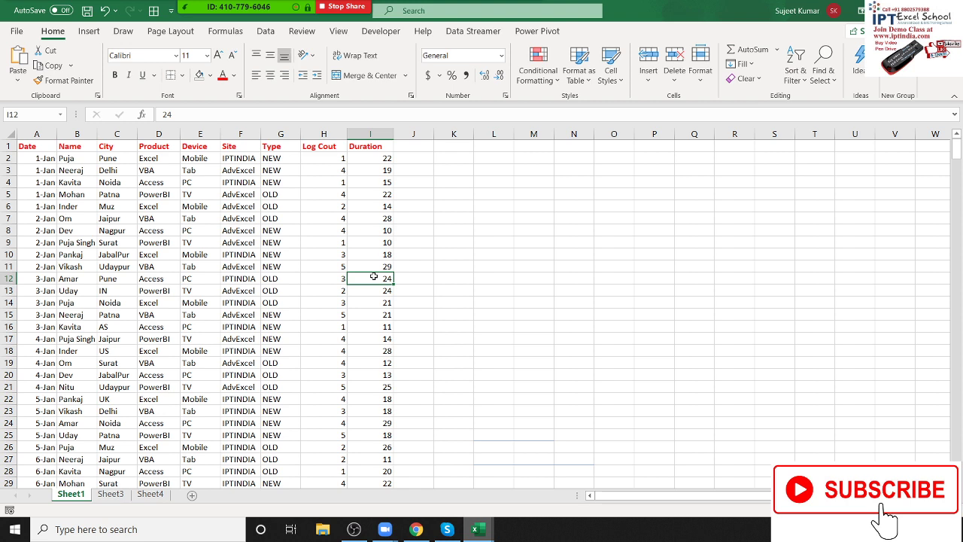
left_click(365, 146)
key("ctrl+shift+Down")
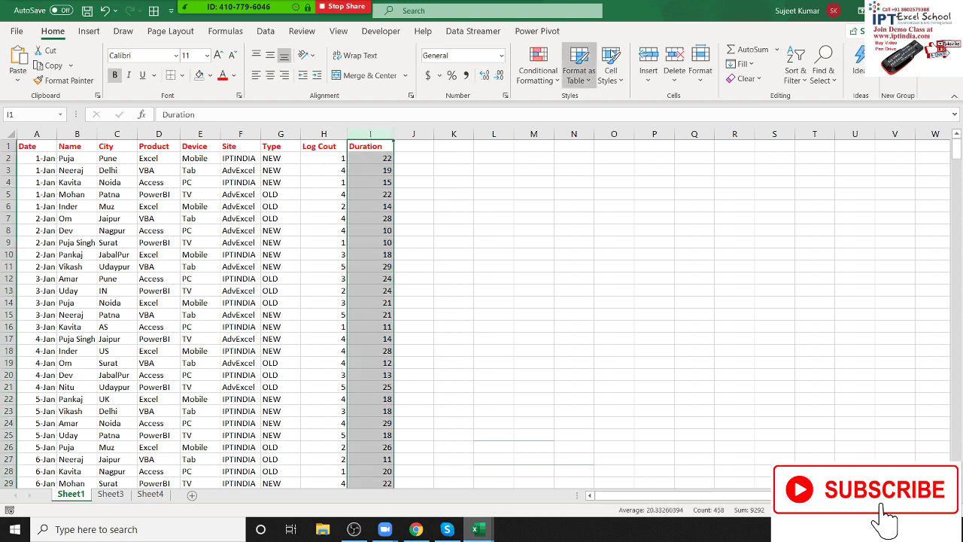
left_click(552, 73)
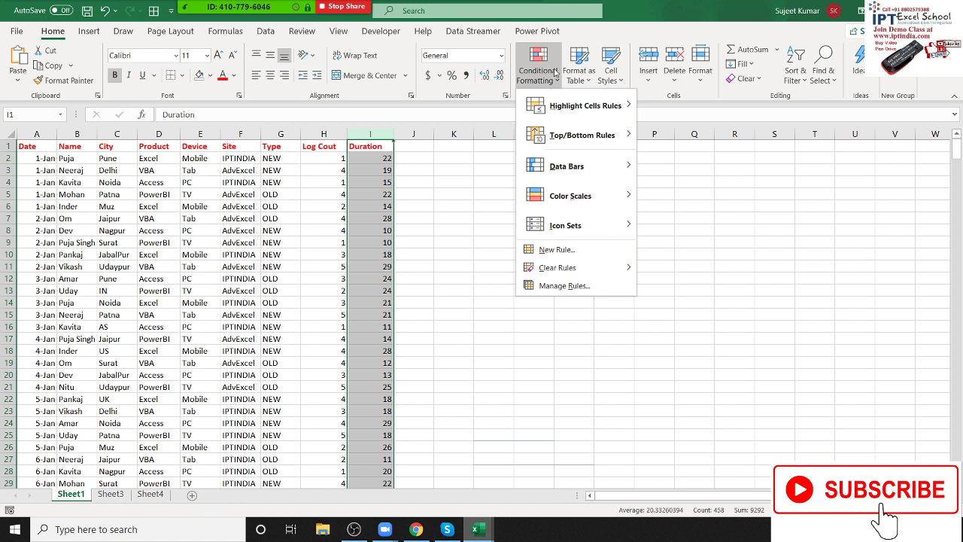
- Start a Greater Than rule on the Duration values with threshold 20 and Light Red Fill with Dark Red Text
mouse_move(571, 113)
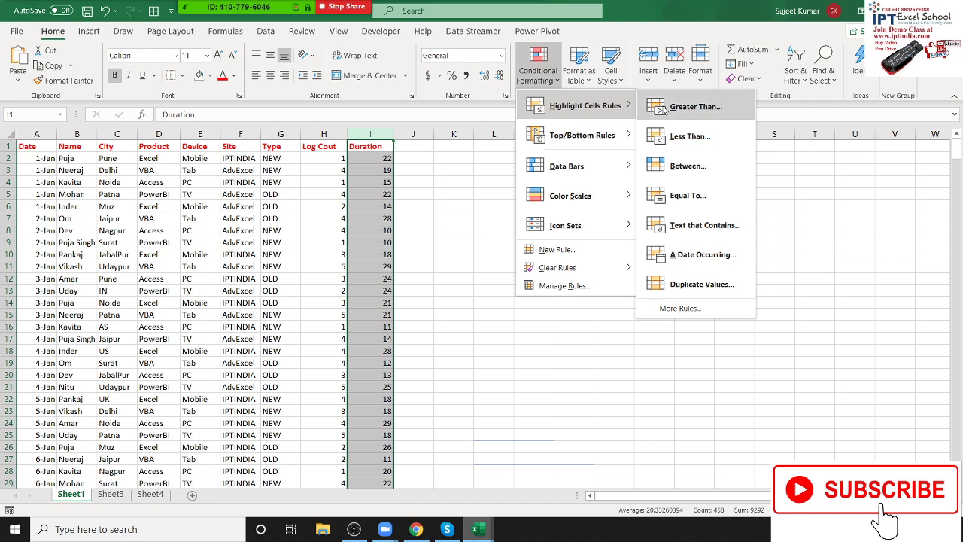
left_click(662, 107)
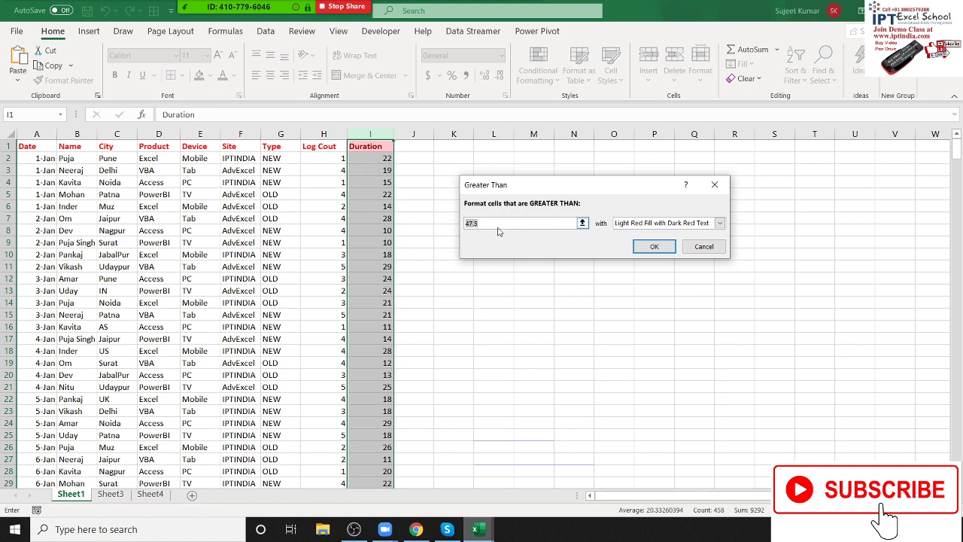
left_click(466, 223)
type("10")
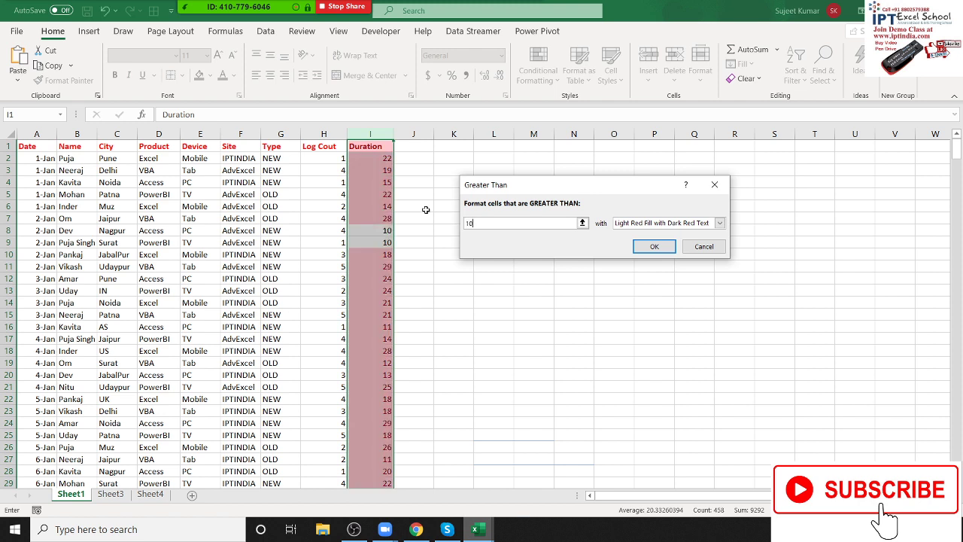
key("BackSpace")
key("BackSpace")
type("0")
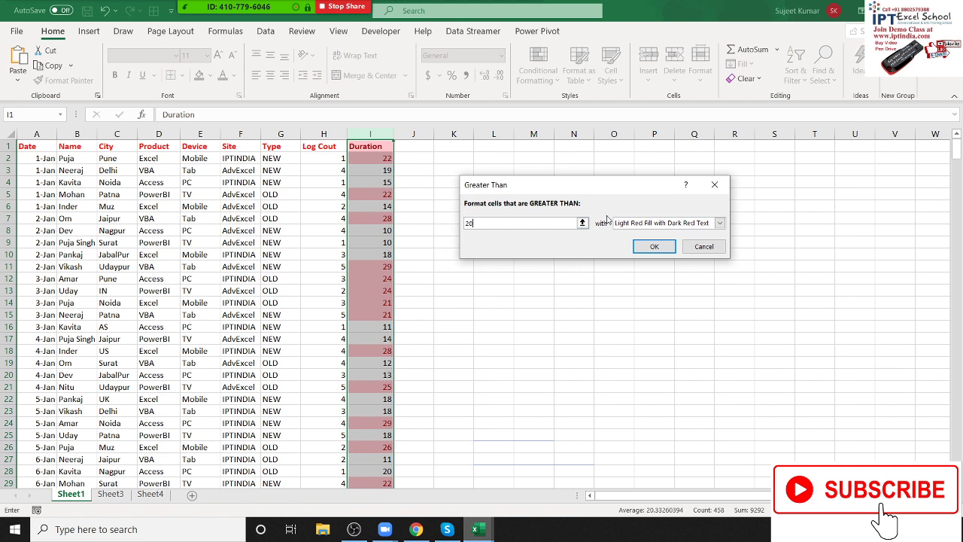
- Cycle the rule's highlight style through Yellow, Green, Light Red Fill, Red Text and Red Border
left_click(631, 224)
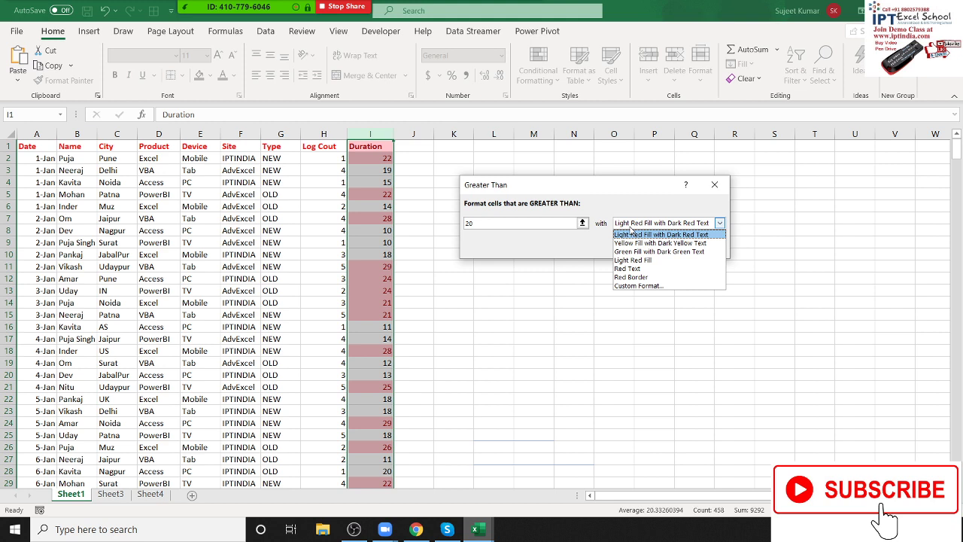
key("Down")
key("Return")
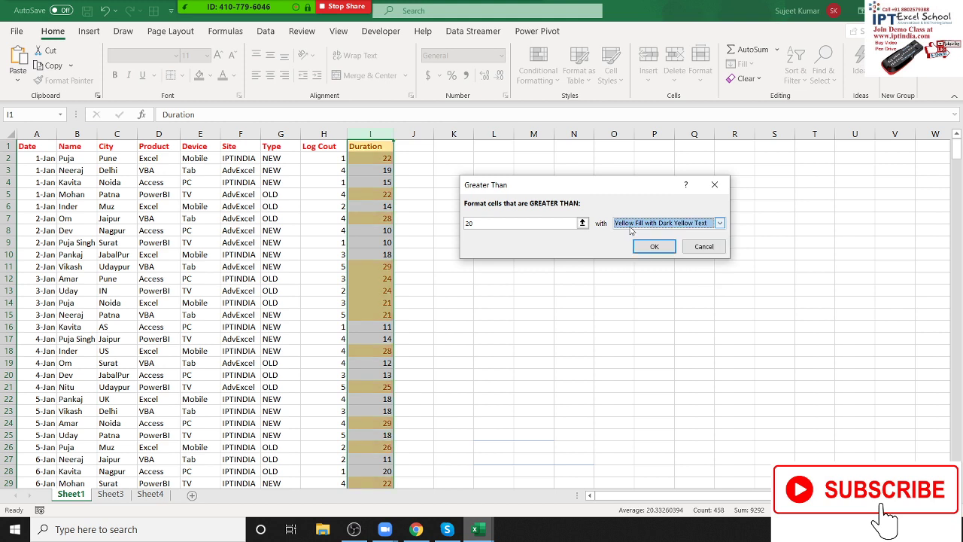
left_click(630, 230)
left_click(629, 248)
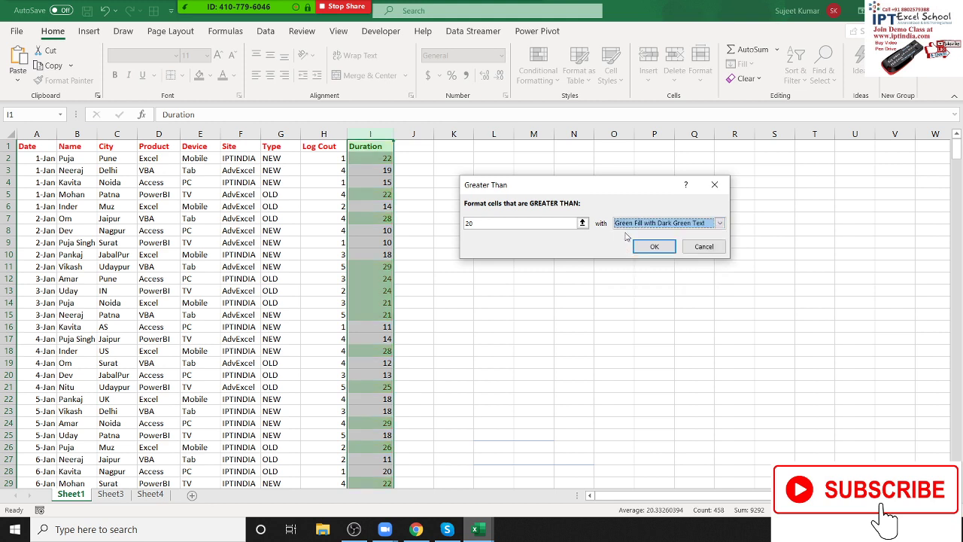
left_click(628, 225)
left_click(634, 261)
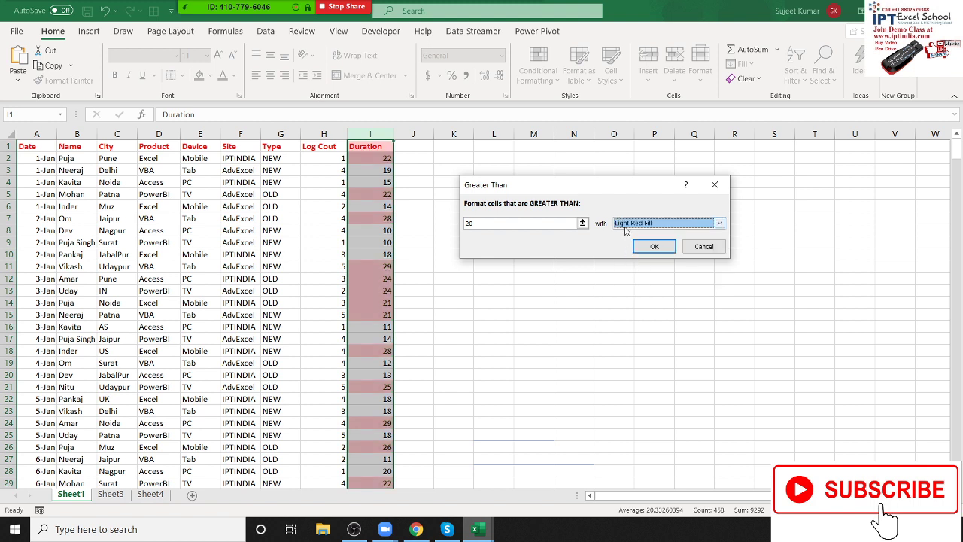
left_click(625, 226)
left_click(632, 273)
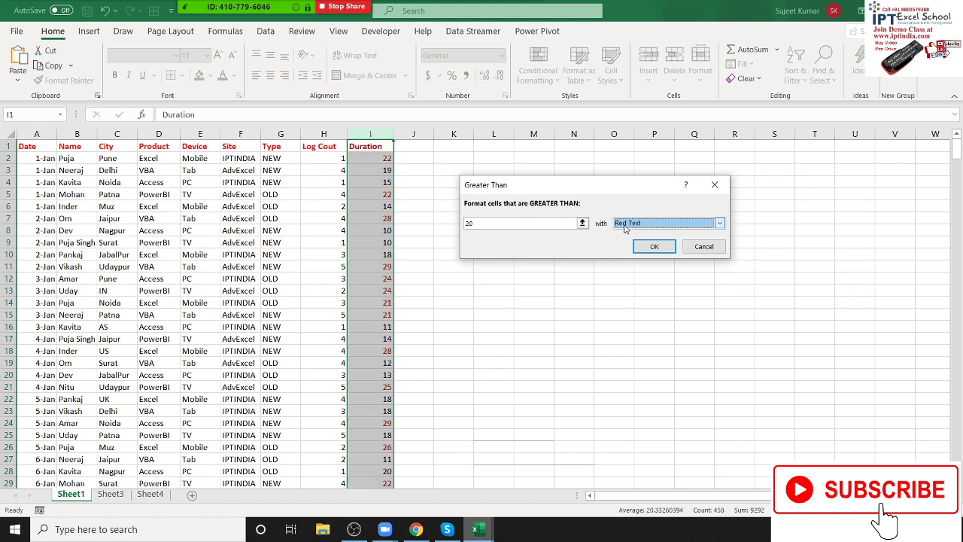
left_click(624, 225)
left_click(623, 276)
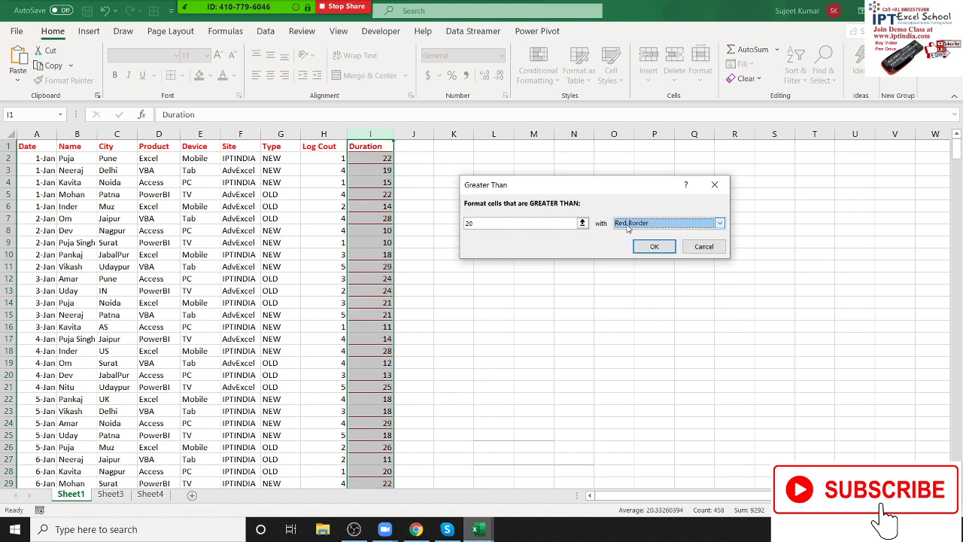
left_click(629, 226)
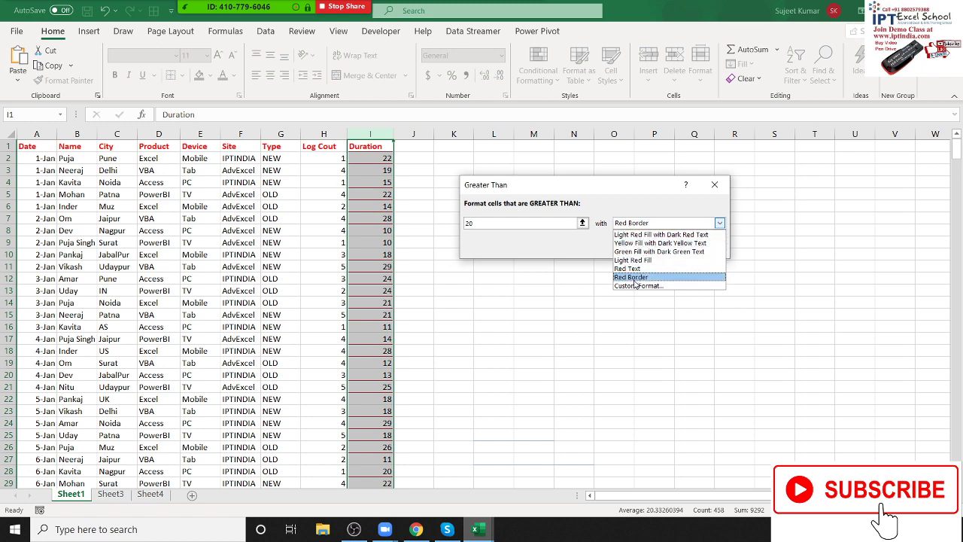
- Define a custom format with a green fill for the greater-than-20 rule
left_click(636, 285)
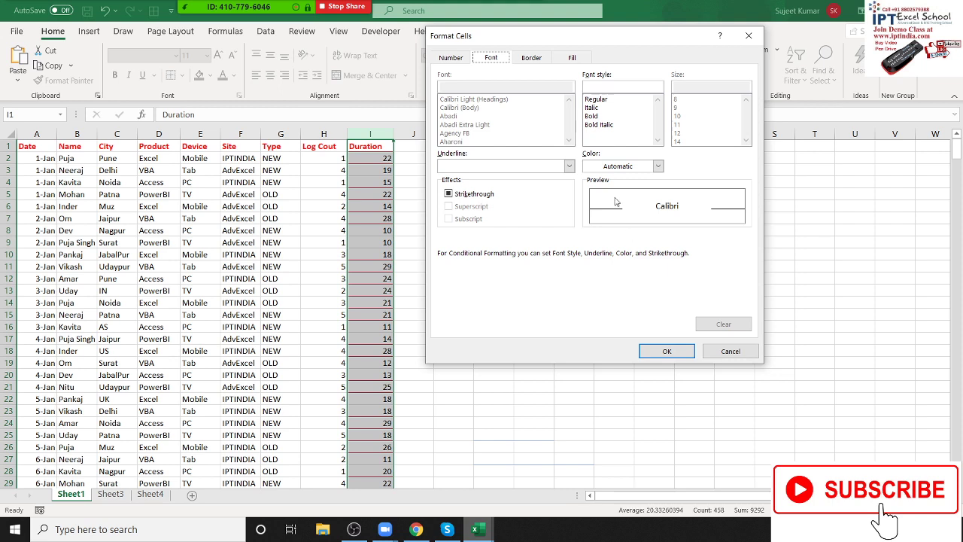
left_click(541, 58)
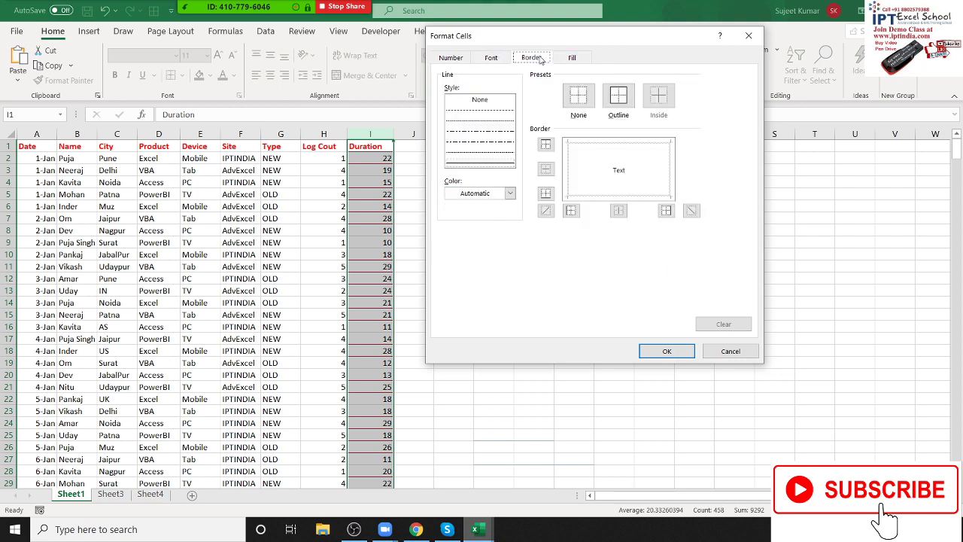
left_click(569, 60)
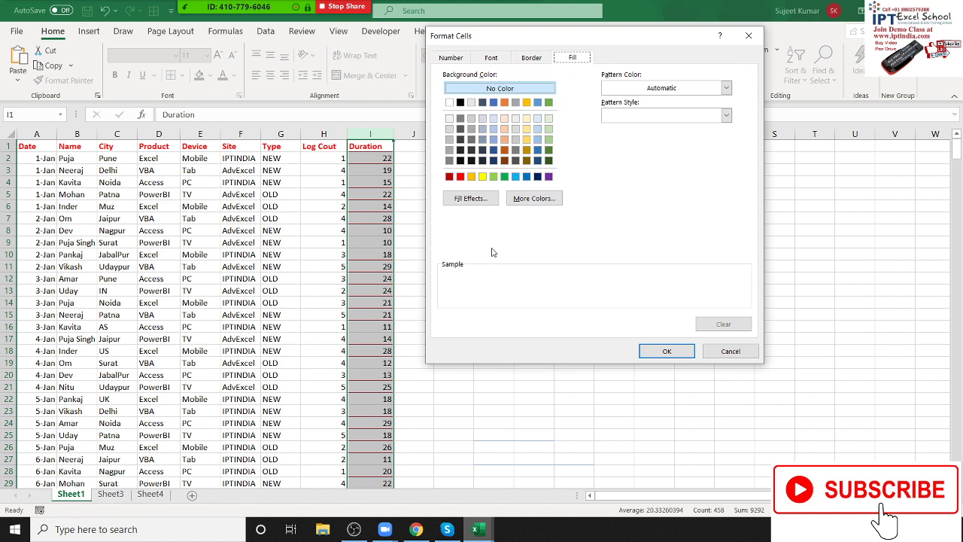
left_click(506, 178)
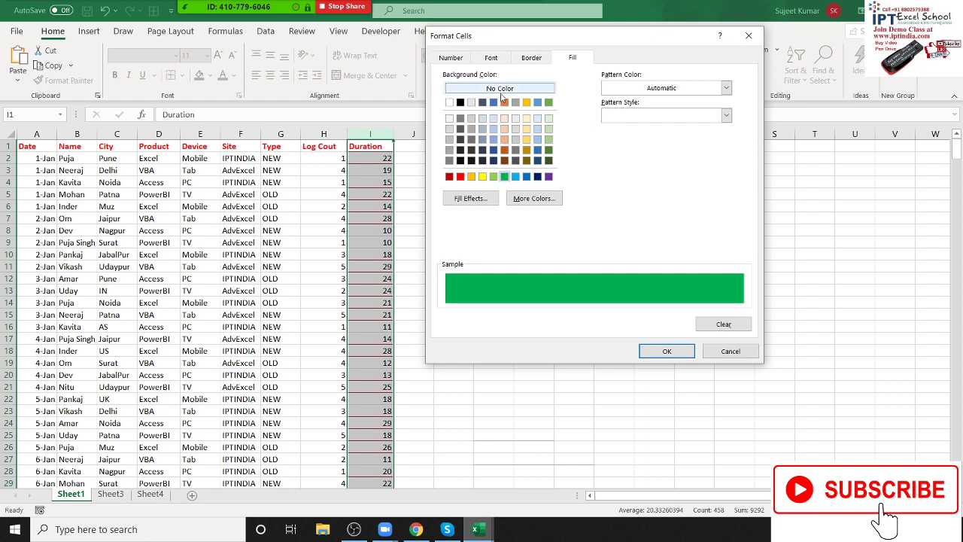
left_click(667, 351)
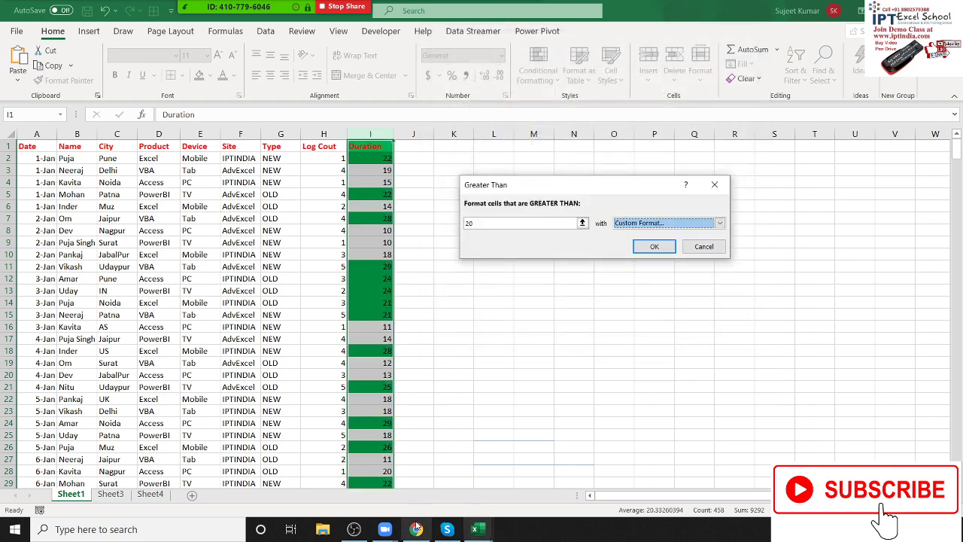
left_click(353, 529)
left_click(364, 530)
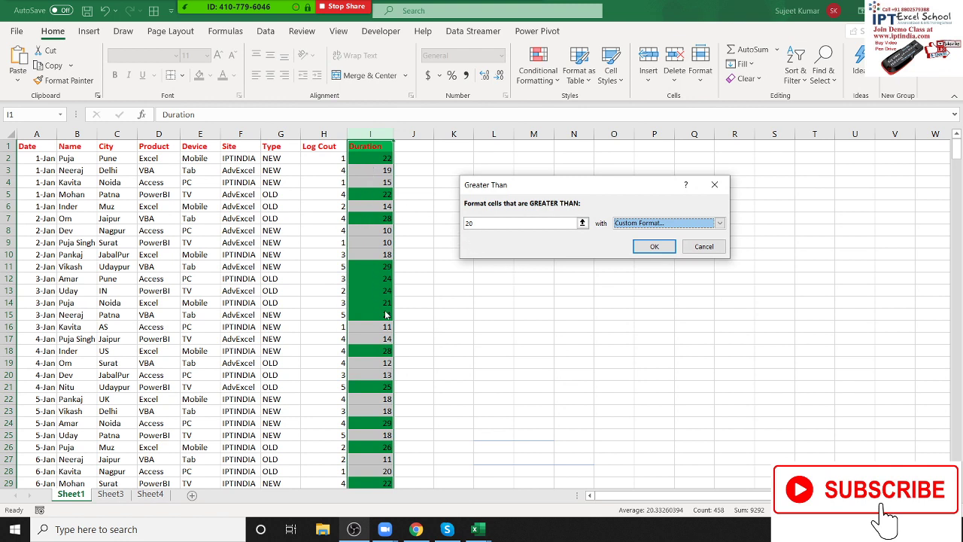
- Apply the green rule, then change I7 to 18 and I8 to 30 to test it
left_click(652, 246)
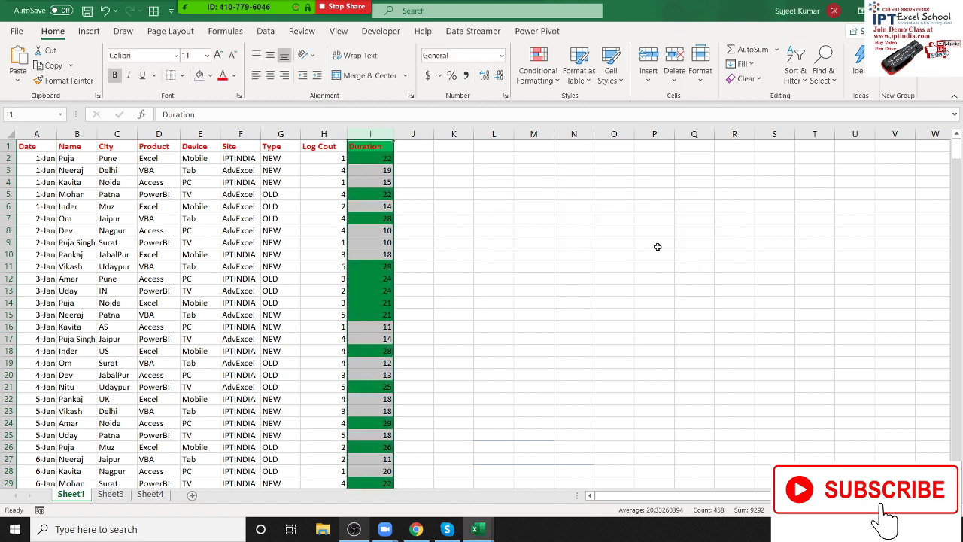
left_click(481, 235)
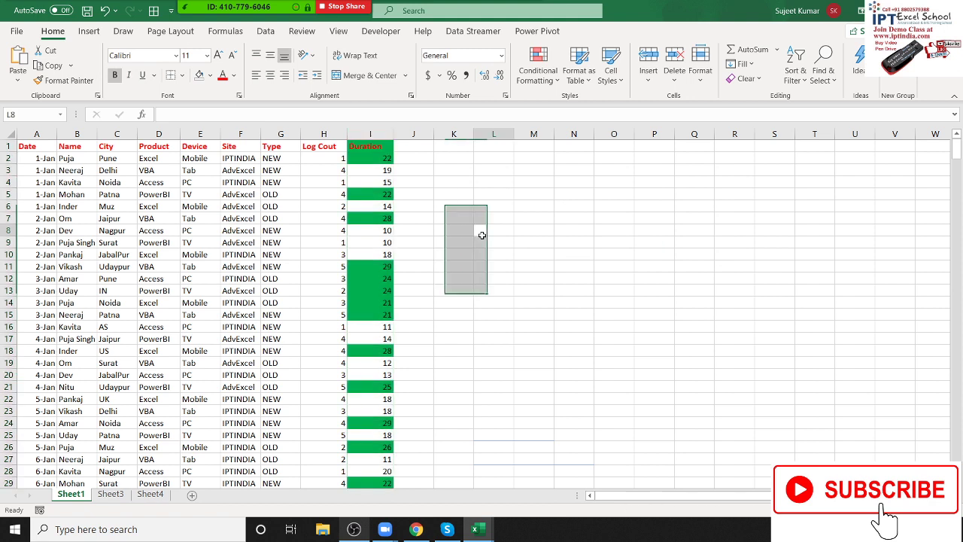
left_click(363, 223)
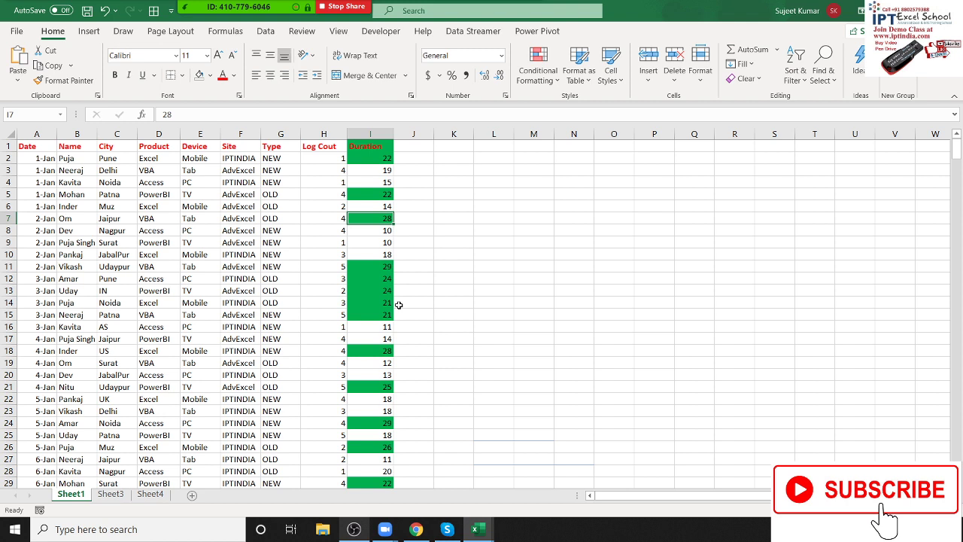
type("18")
key("Return")
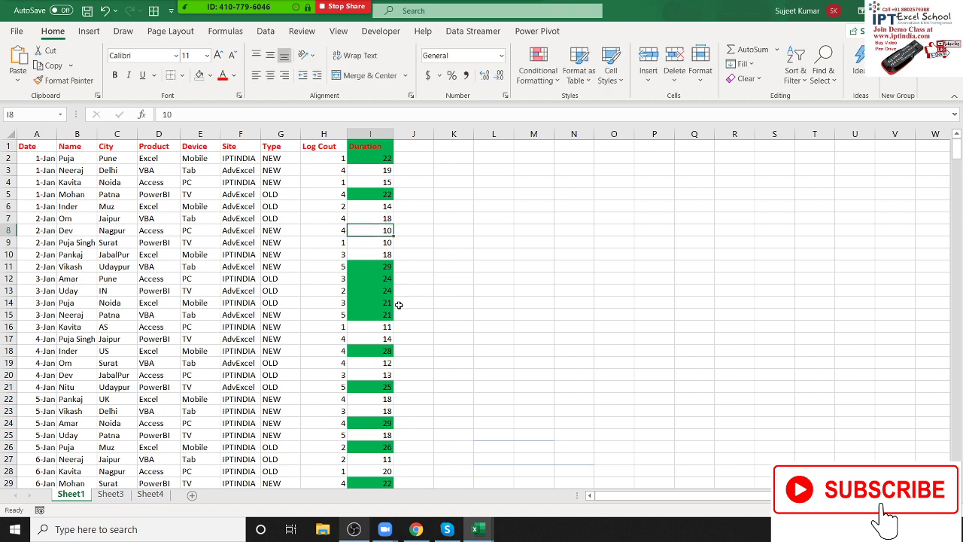
type("30")
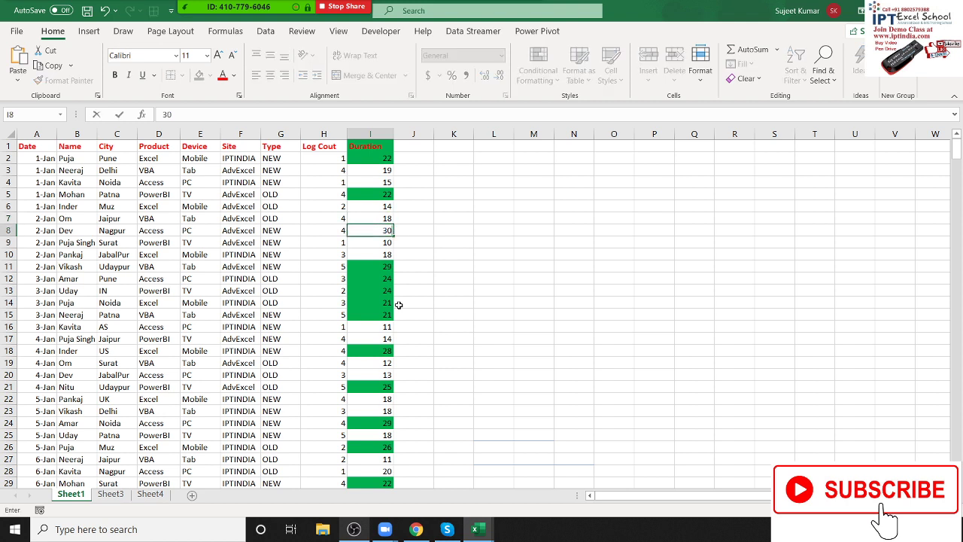
key("Return")
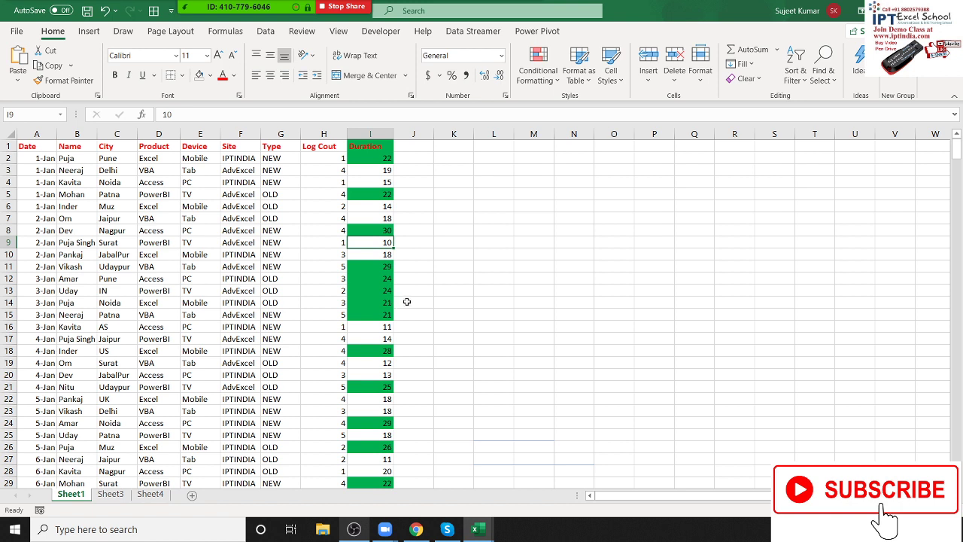
- Undo the test edits and green highlight, then select the Duration values I2:I458
key("ctrl+z")
key("ctrl+z")
key("ctrl+z")
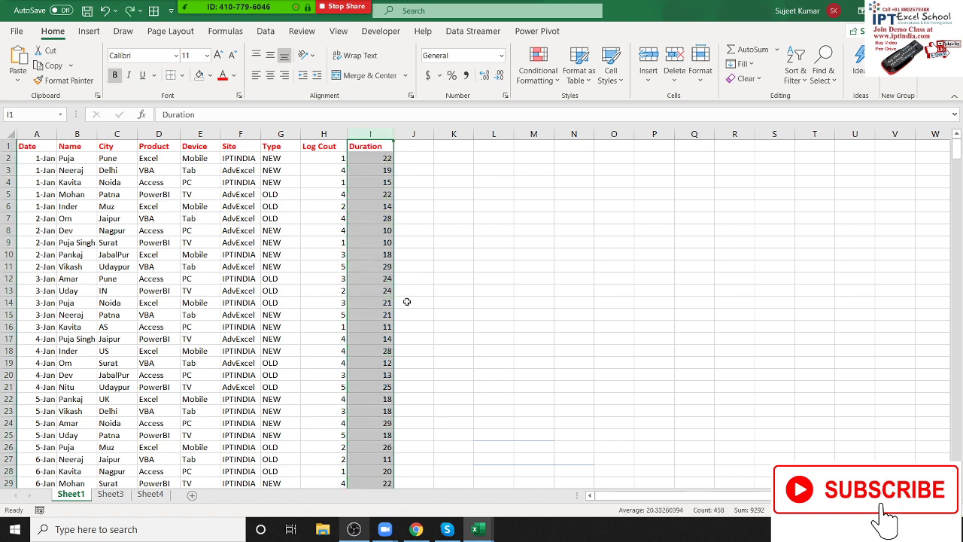
left_click(380, 159)
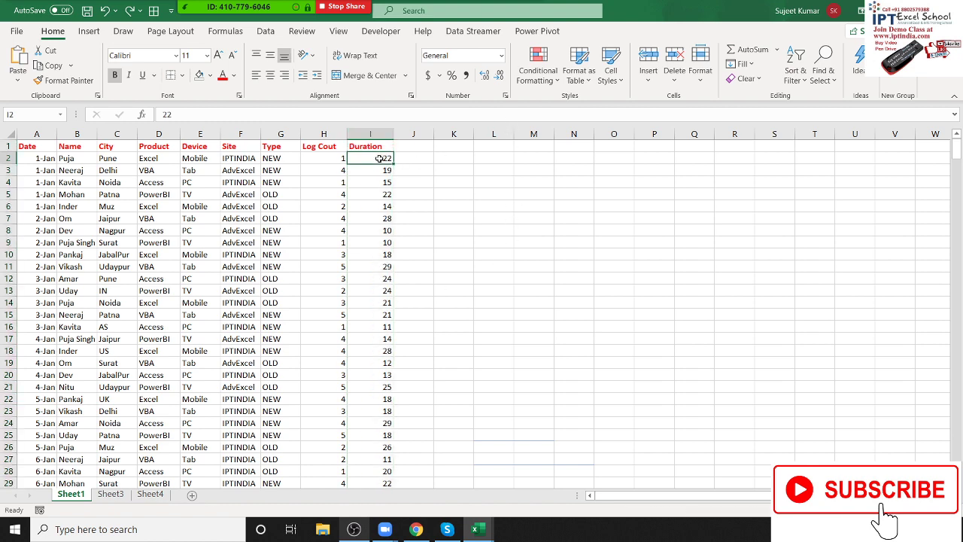
key("ctrl+shift+Down")
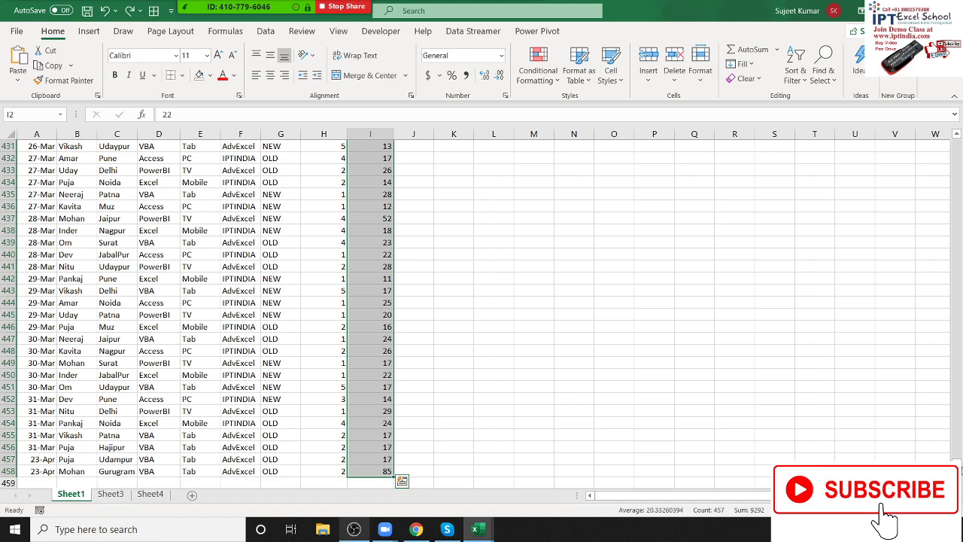
scroll(961, 232, "up", 20)
scroll(961, 231, "up", 20)
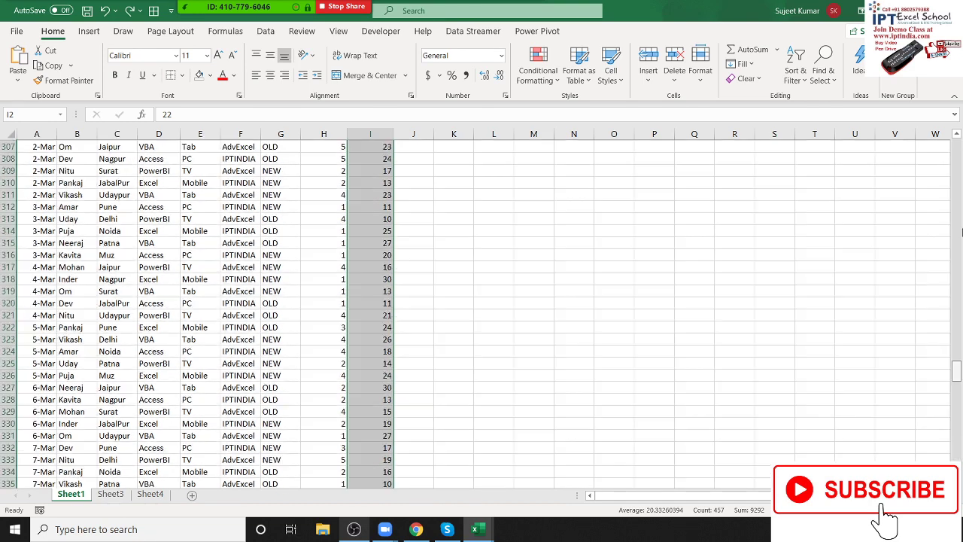
scroll(961, 158, "up", 20)
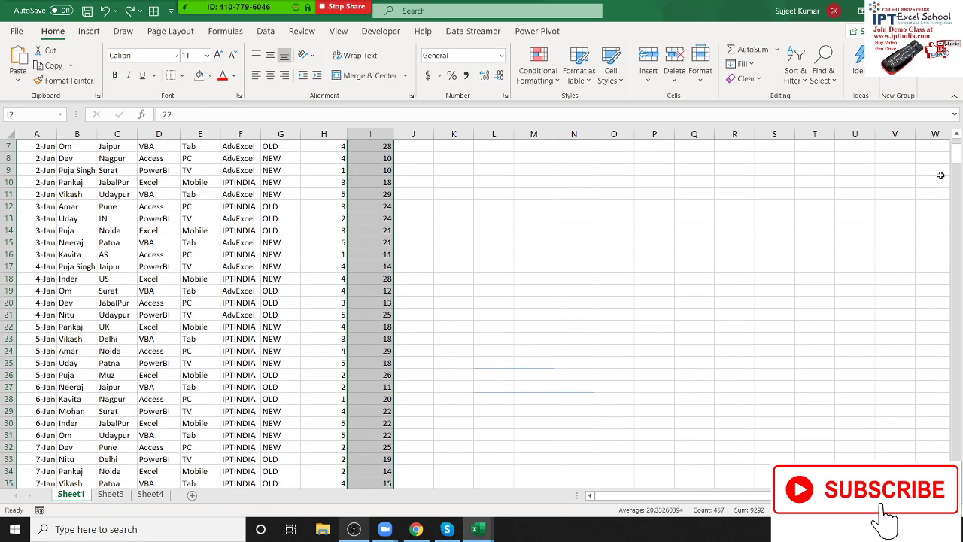
left_click_drag(958, 156, 958, 144)
- Start a Greater Than highlight rule for the Duration values, then cancel it without applying
left_click(538, 72)
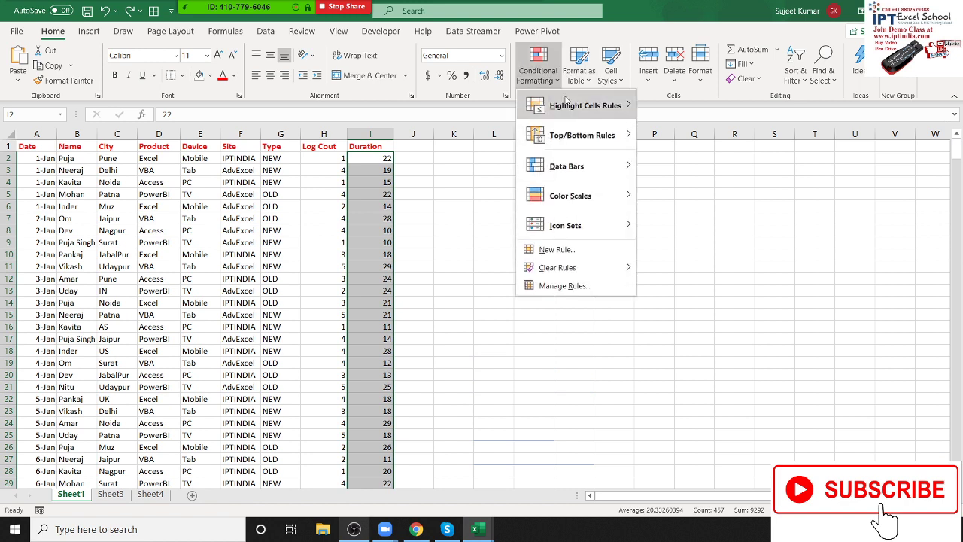
mouse_move(566, 103)
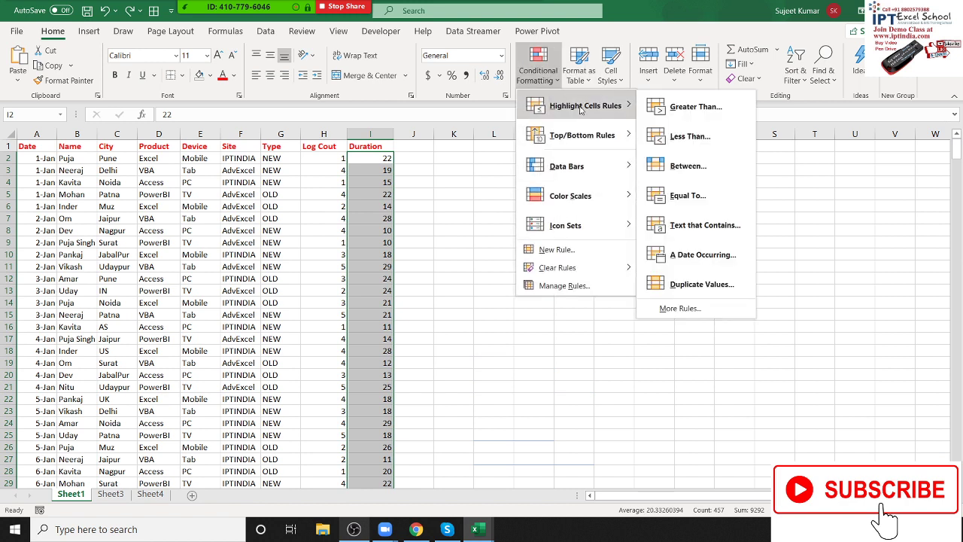
mouse_move(583, 134)
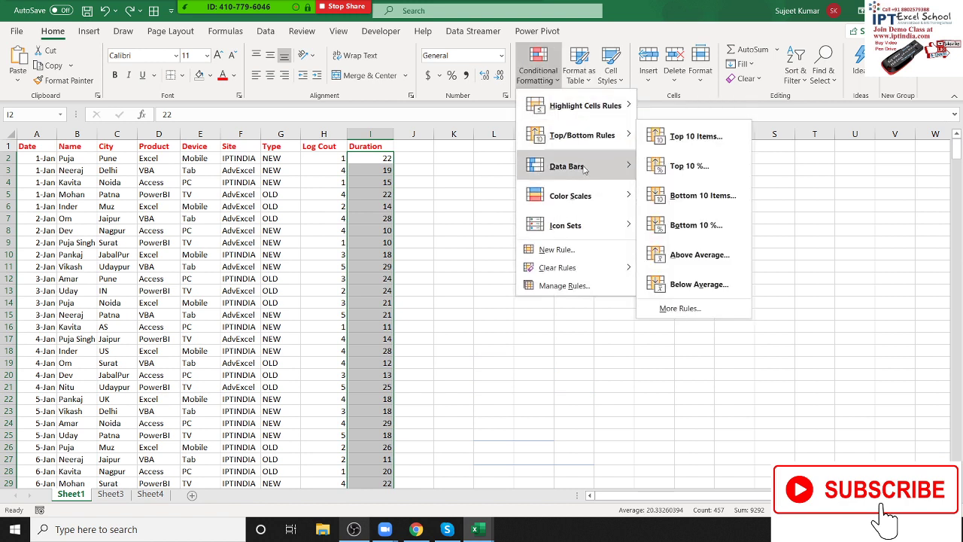
mouse_move(591, 226)
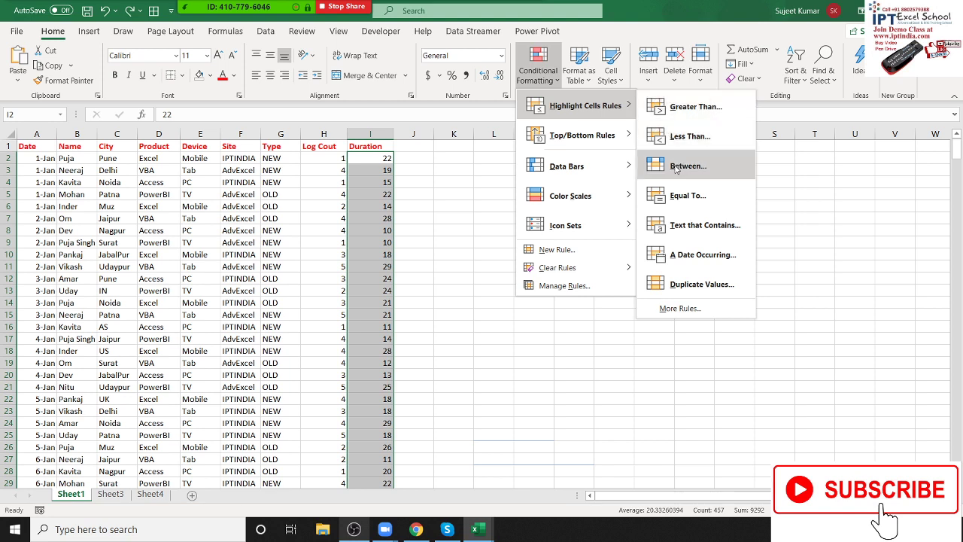
left_click(674, 119)
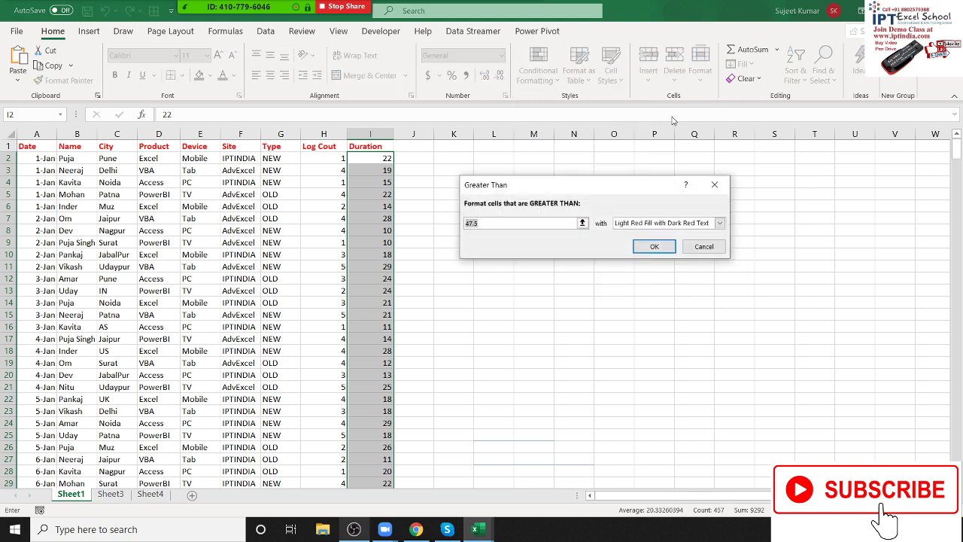
type("50")
key("BackSpace")
key("BackSpace")
type("0")
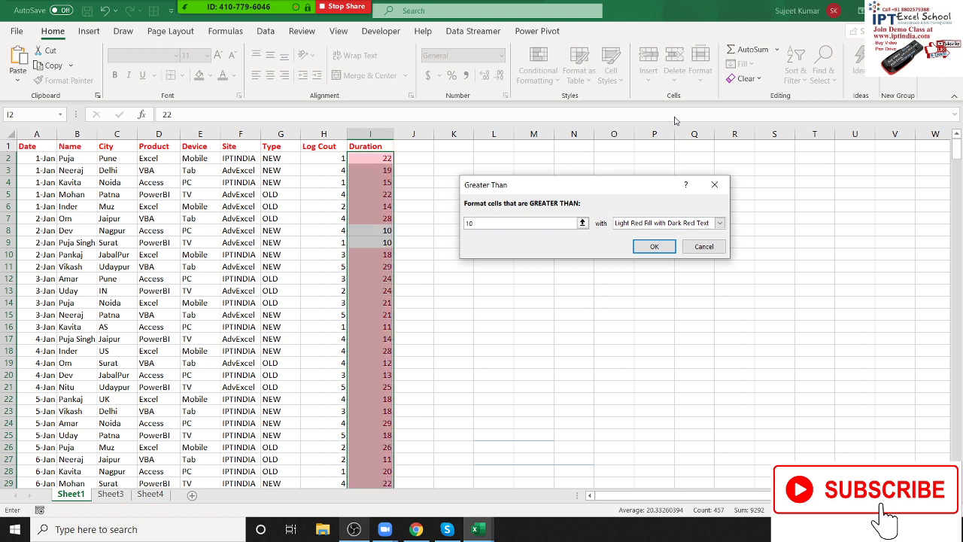
key("Escape")
left_click(538, 71)
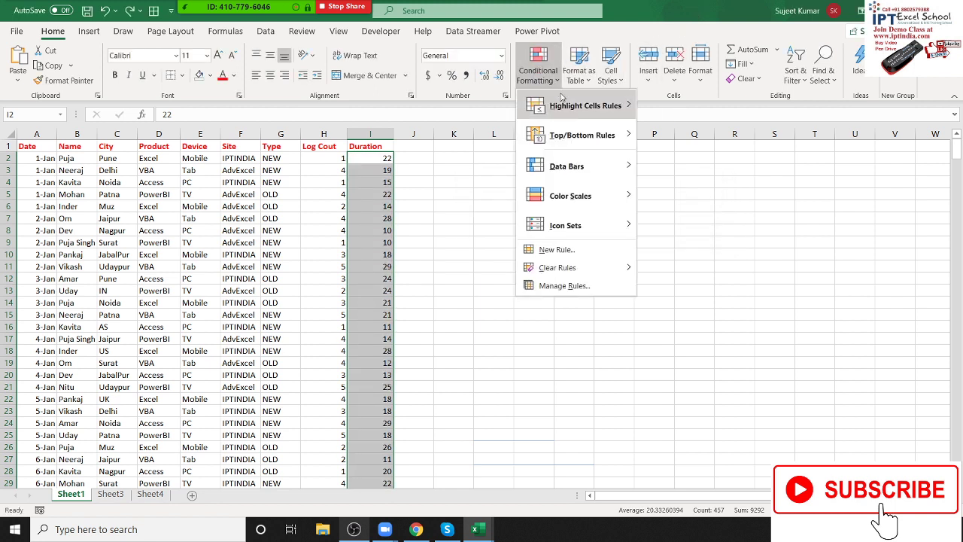
mouse_move(566, 105)
left_click(670, 138)
type("3")
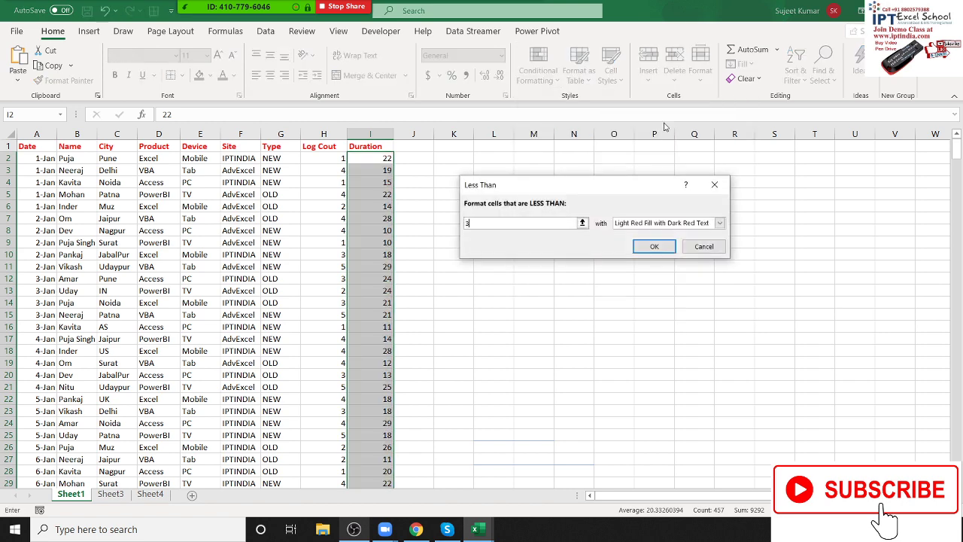
type("0")
key("Escape")
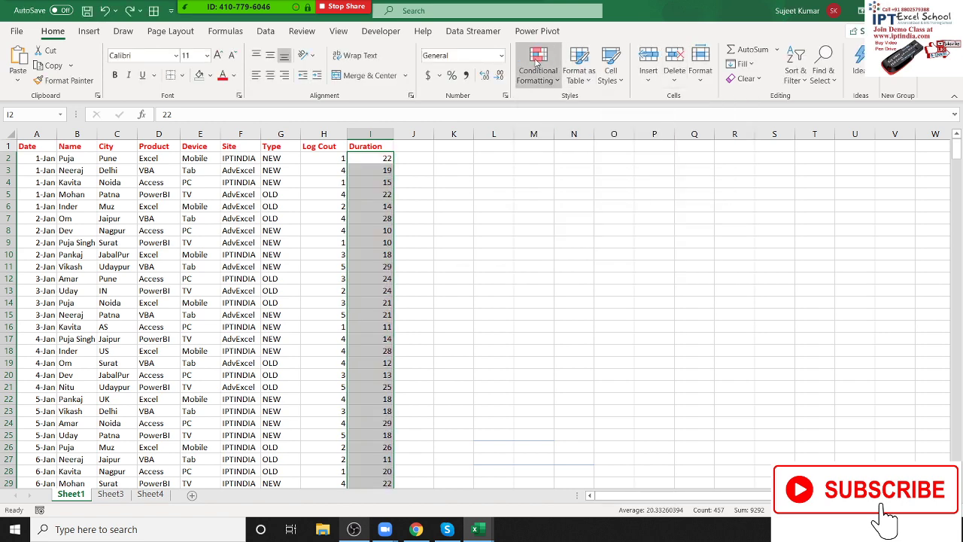
left_click(538, 71)
mouse_move(580, 104)
left_click(709, 166)
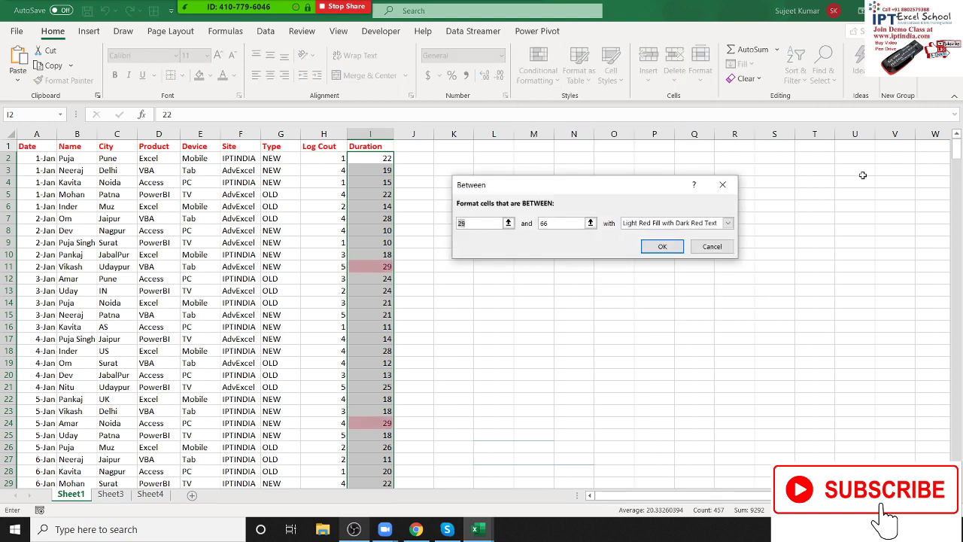
type("15")
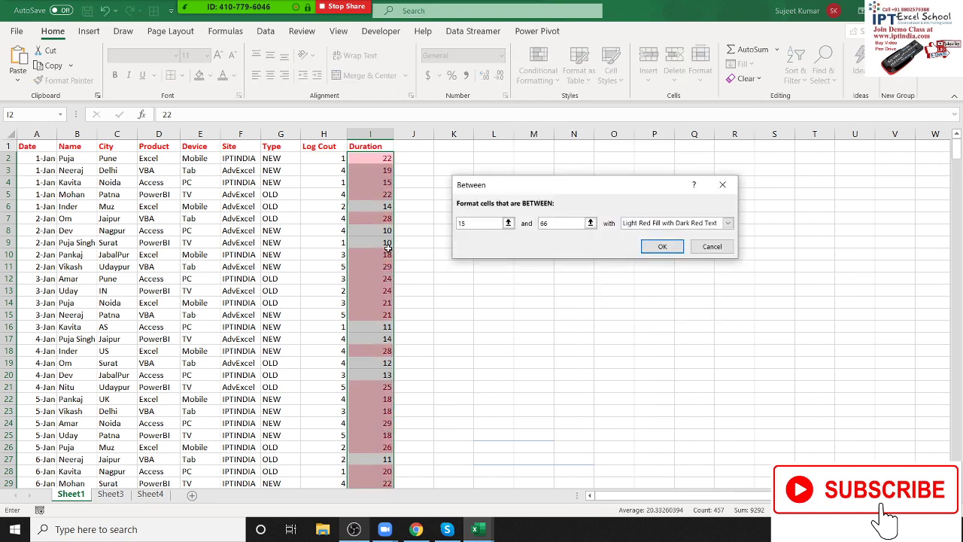
double_click(547, 224)
type("50")
left_click(646, 225)
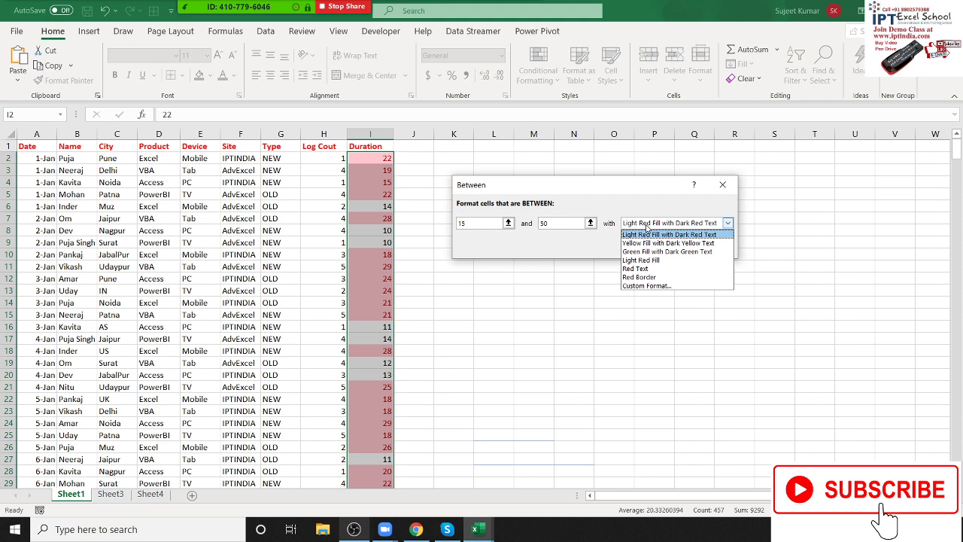
left_click(647, 228)
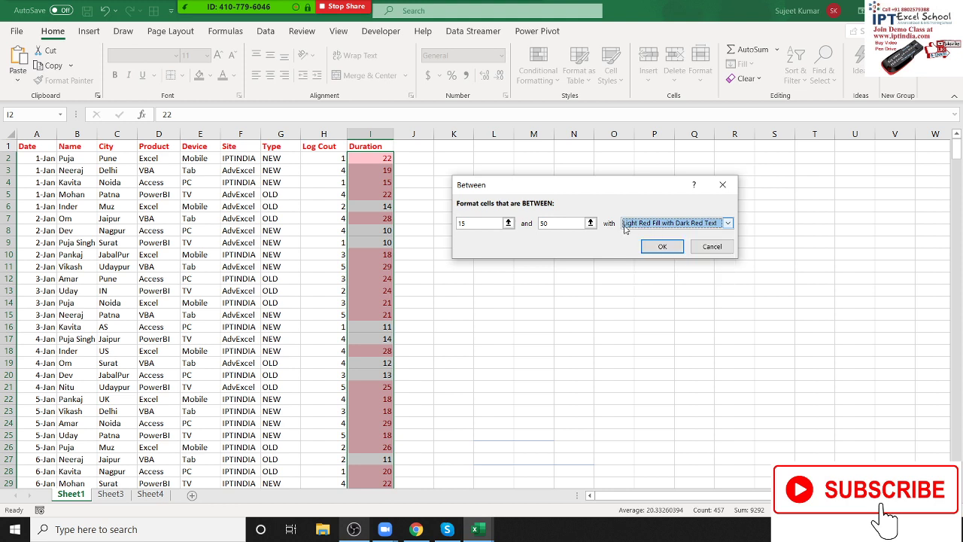
key("Escape")
left_click(546, 83)
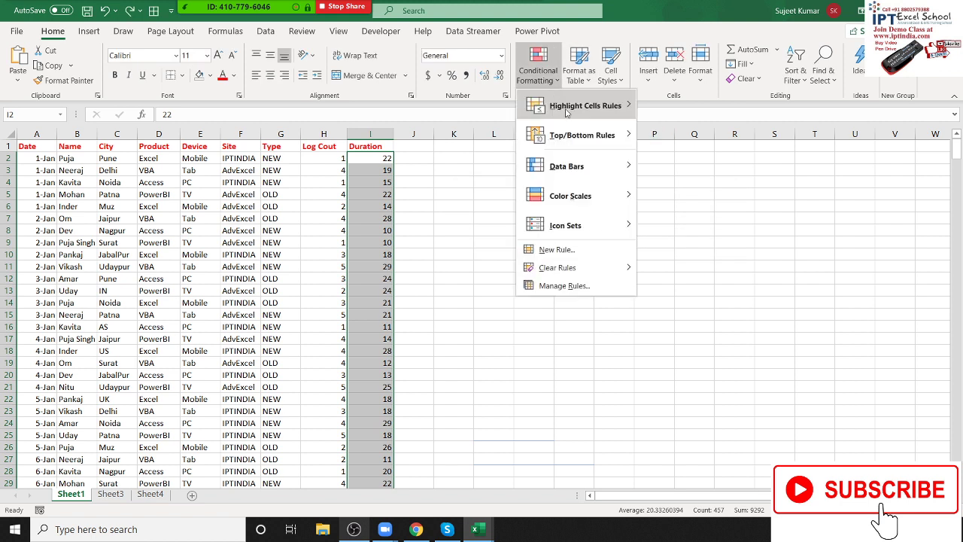
mouse_move(586, 106)
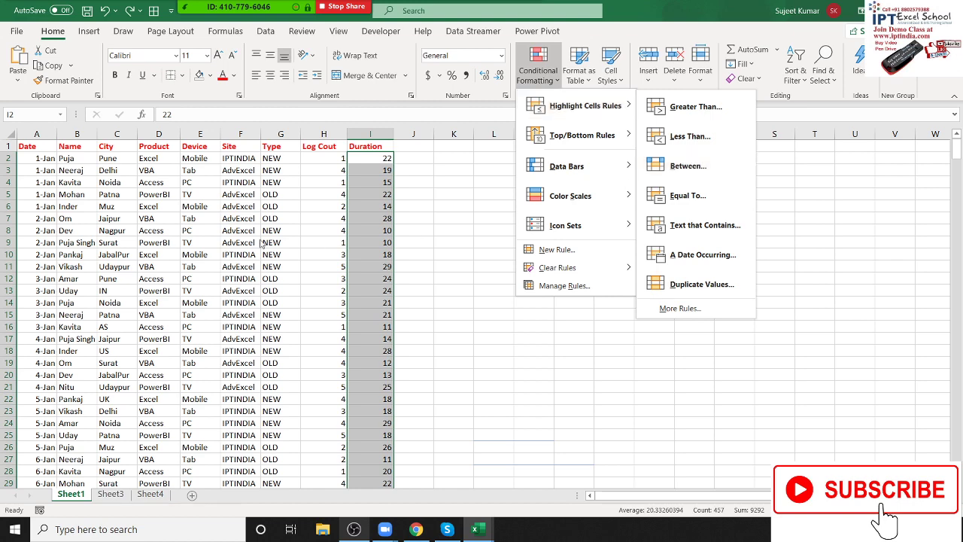
key("Escape")
key("Escape")
- Select the Date column, enter 5-jan-20 in a Greater Than rule, then cancel it
left_click(38, 134)
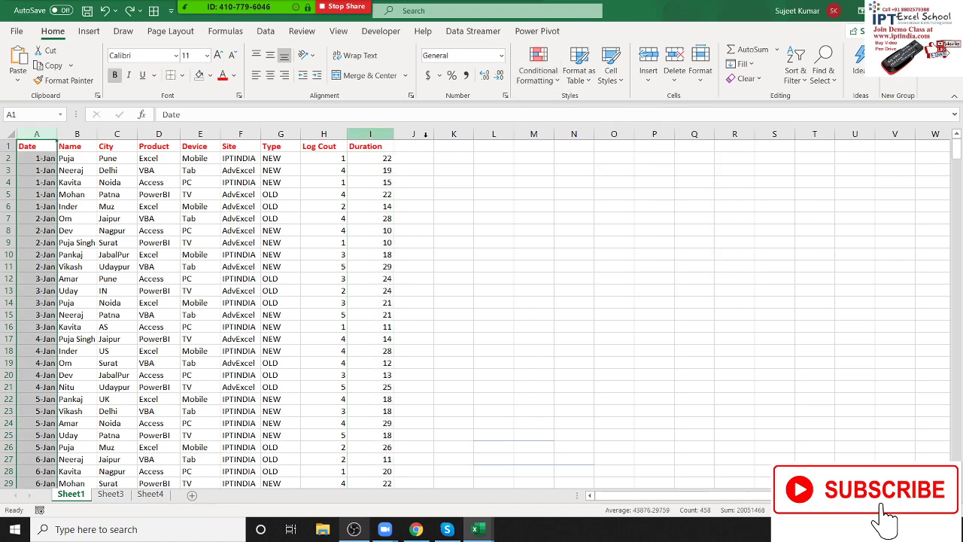
left_click(537, 68)
mouse_move(538, 107)
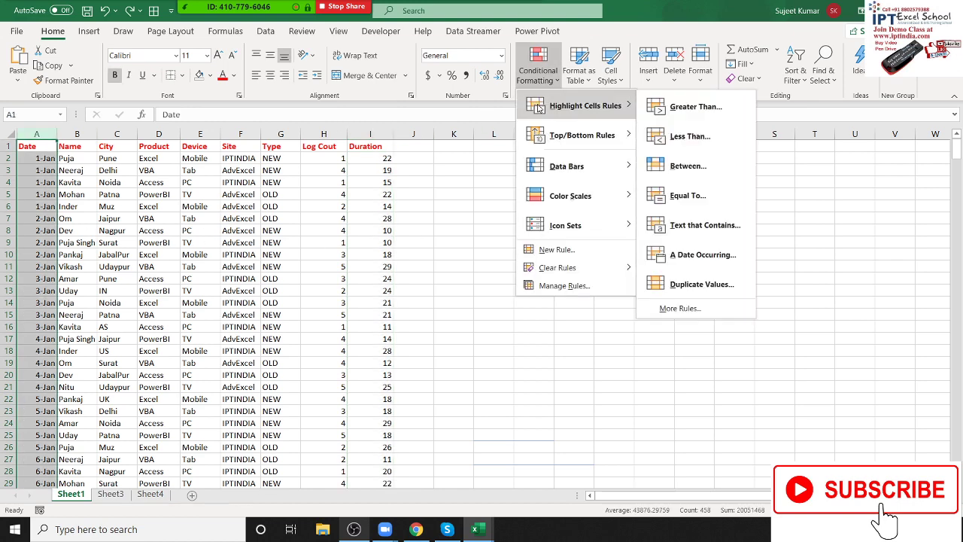
left_click(673, 107)
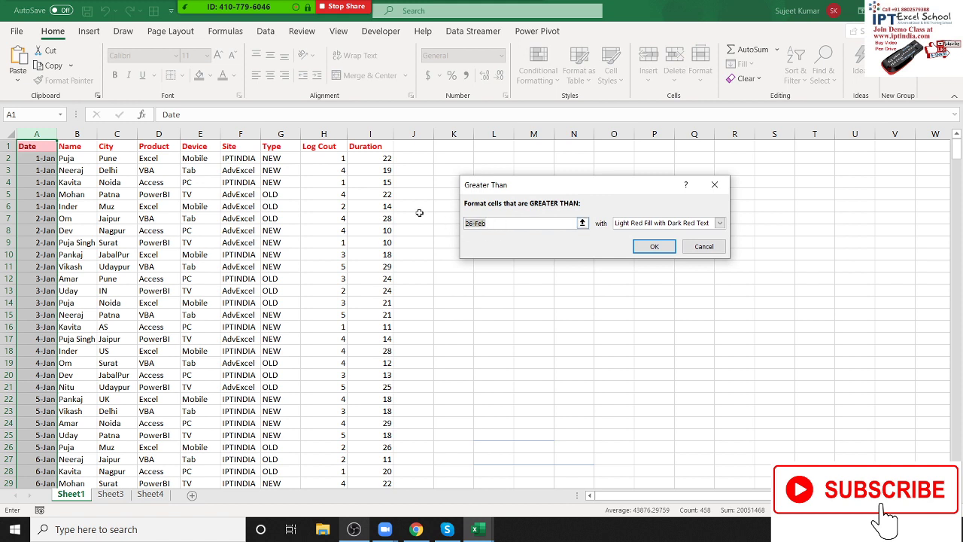
type("5")
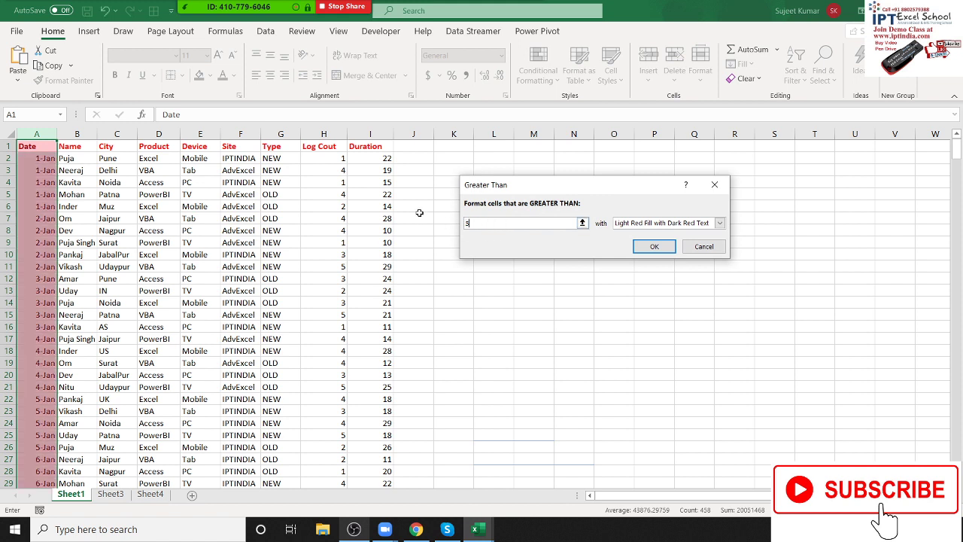
type("-jan")
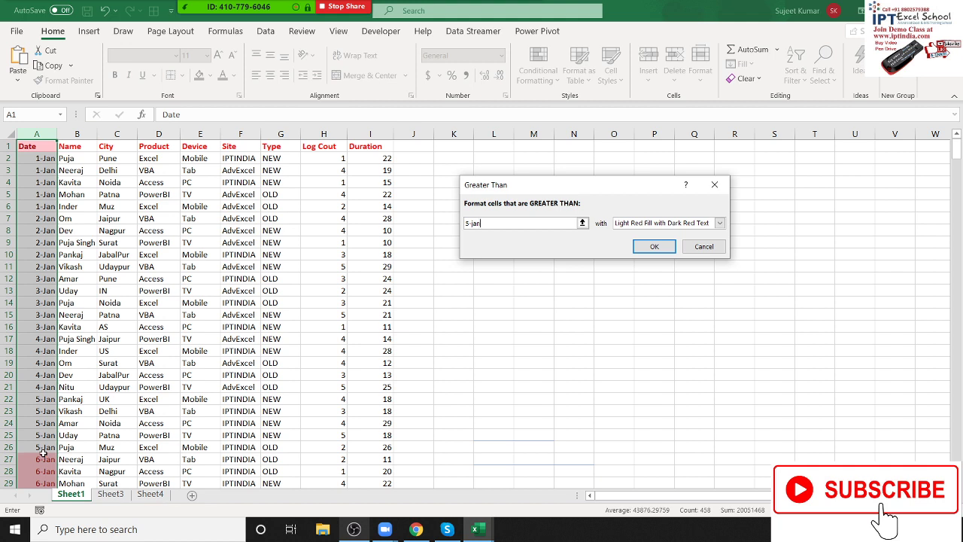
type("-20")
key("Escape")
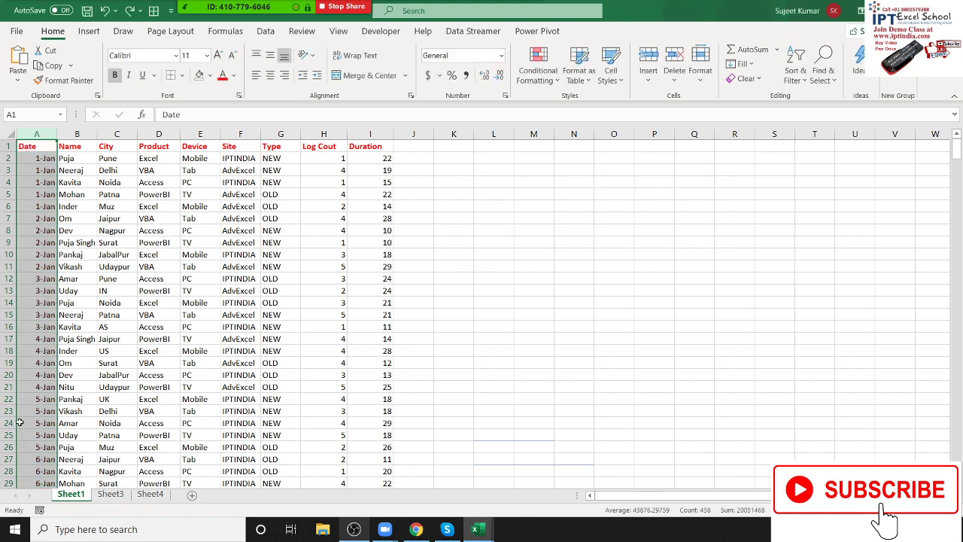
left_click(552, 81)
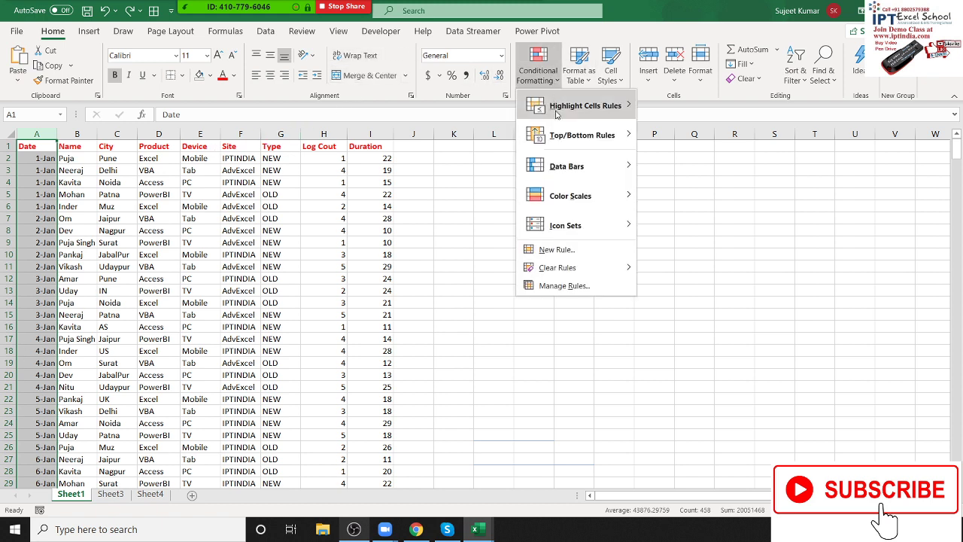
mouse_move(557, 114)
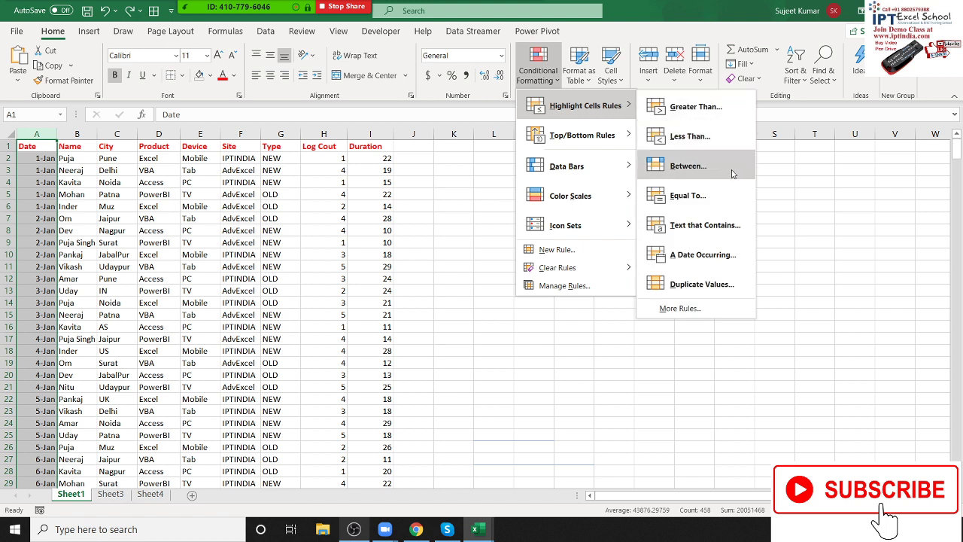
left_click(688, 165)
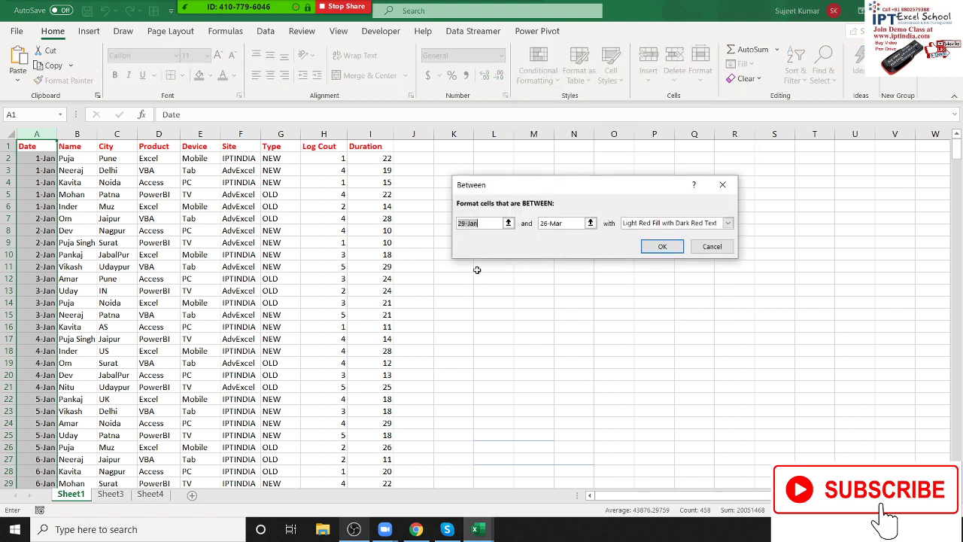
type("1/ja")
type("n")
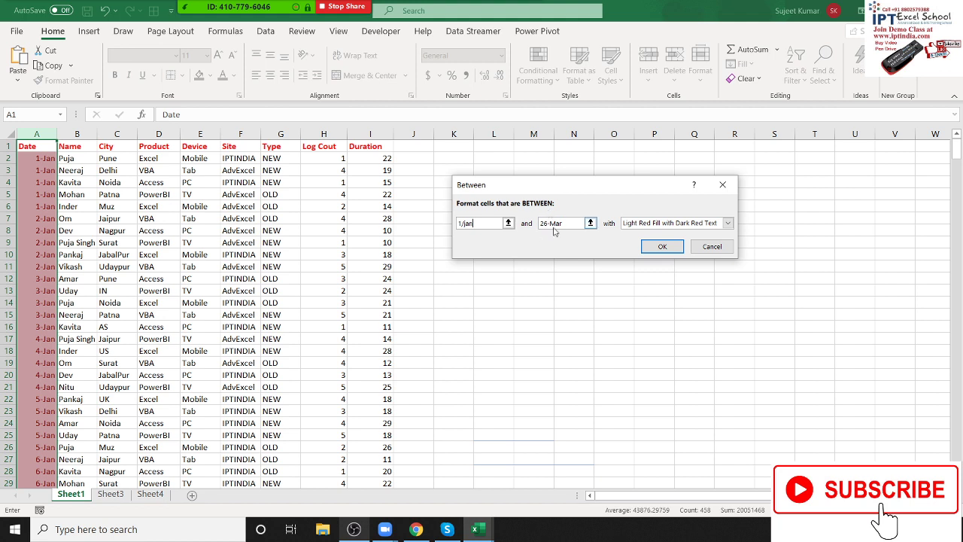
left_click_drag(561, 220, 539, 223)
type("5/ja")
type("n")
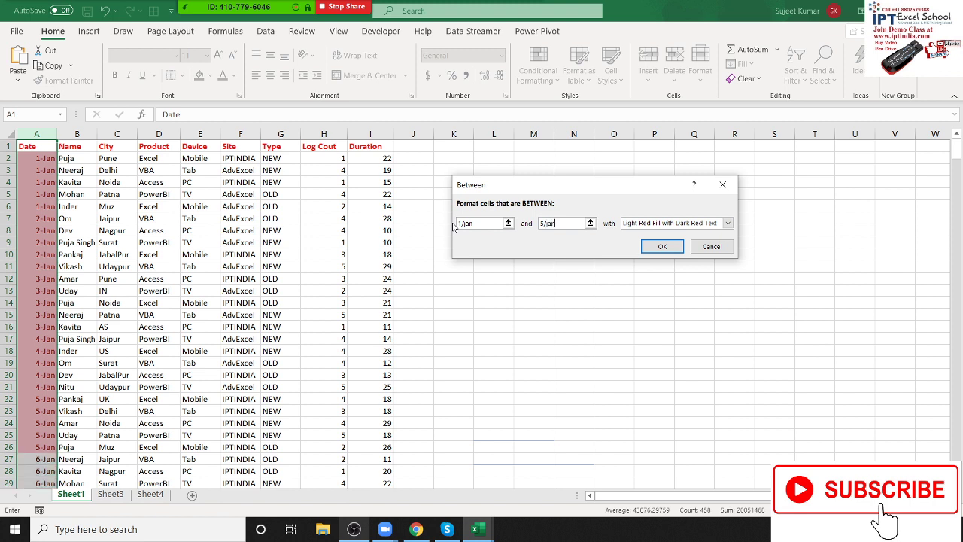
key("Return")
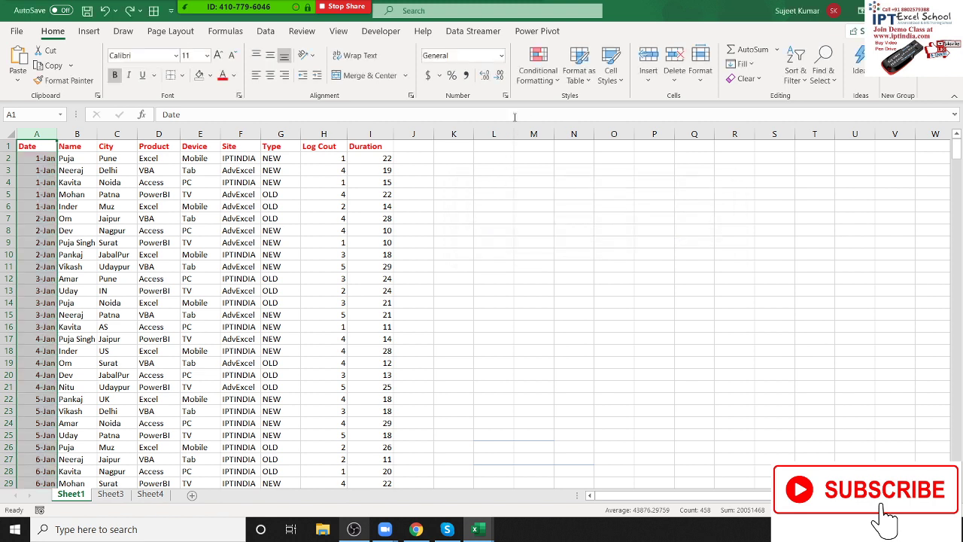
left_click(538, 72)
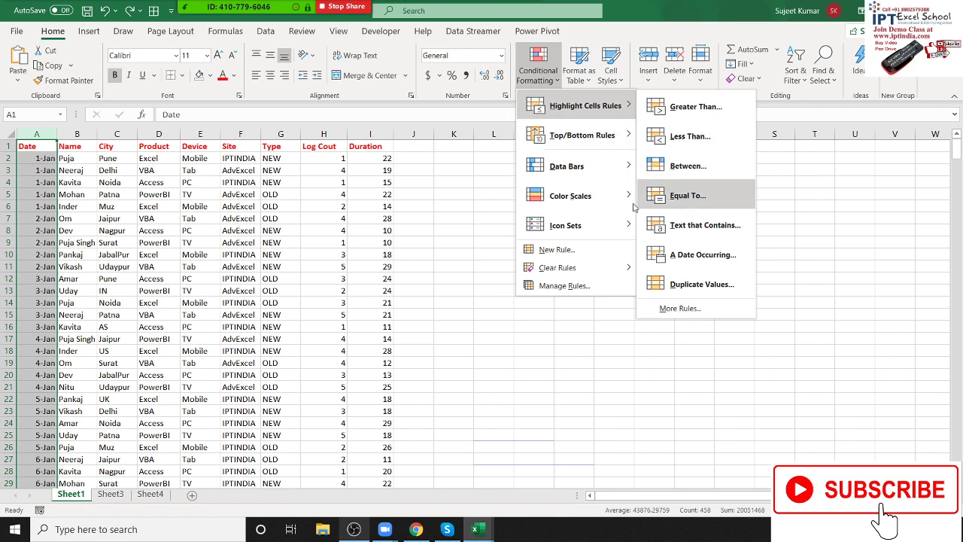
key("Escape")
key("Escape")
left_click(324, 134)
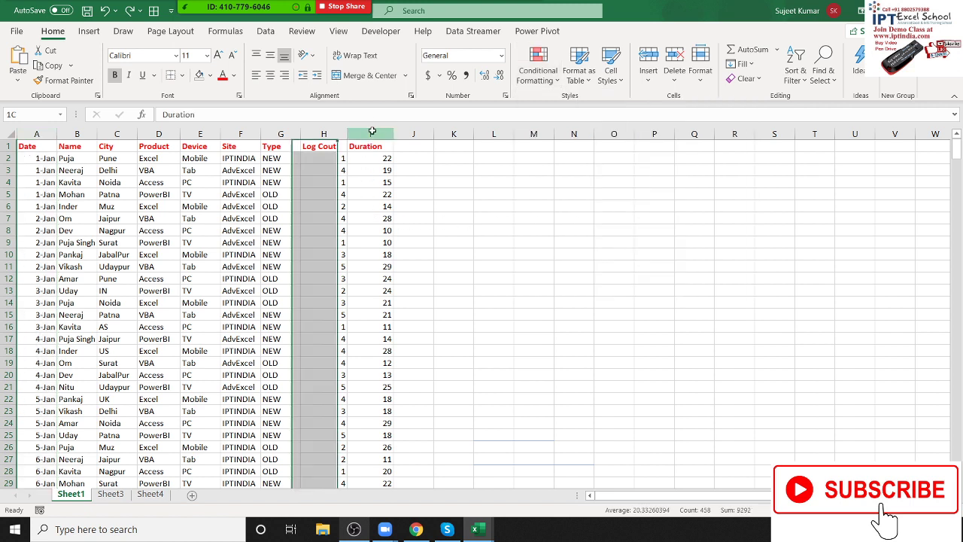
left_click(370, 134)
left_click(539, 71)
mouse_move(555, 113)
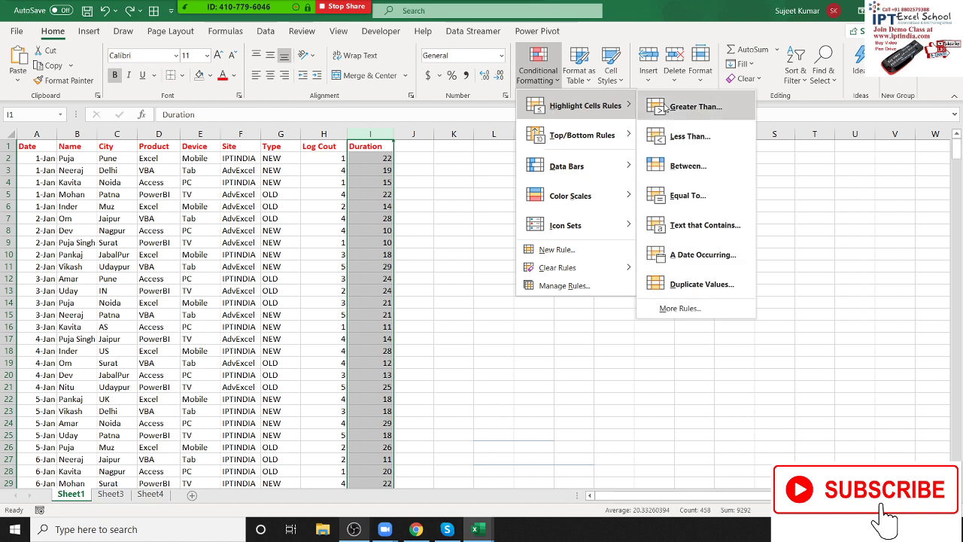
left_click(691, 194)
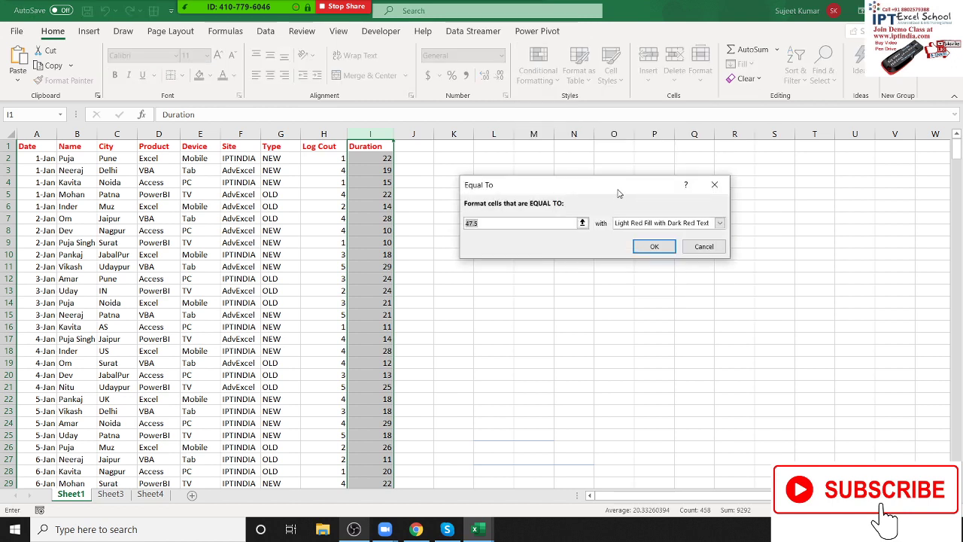
type("10")
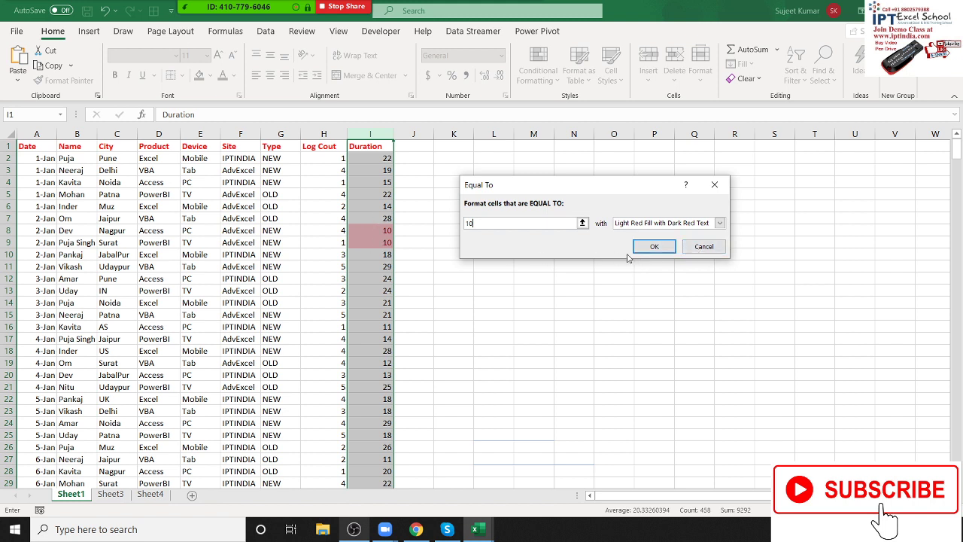
left_click(704, 247)
left_click(241, 218)
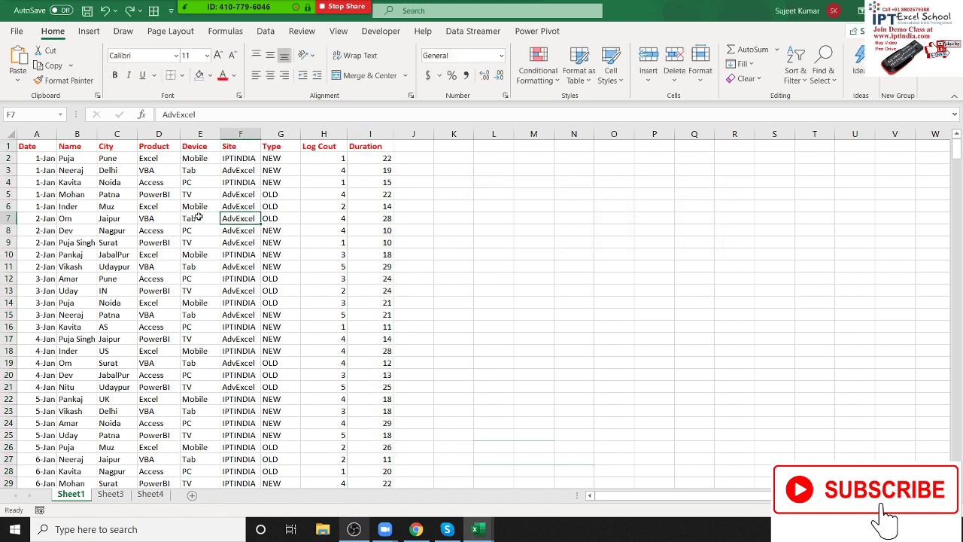
left_click(197, 133)
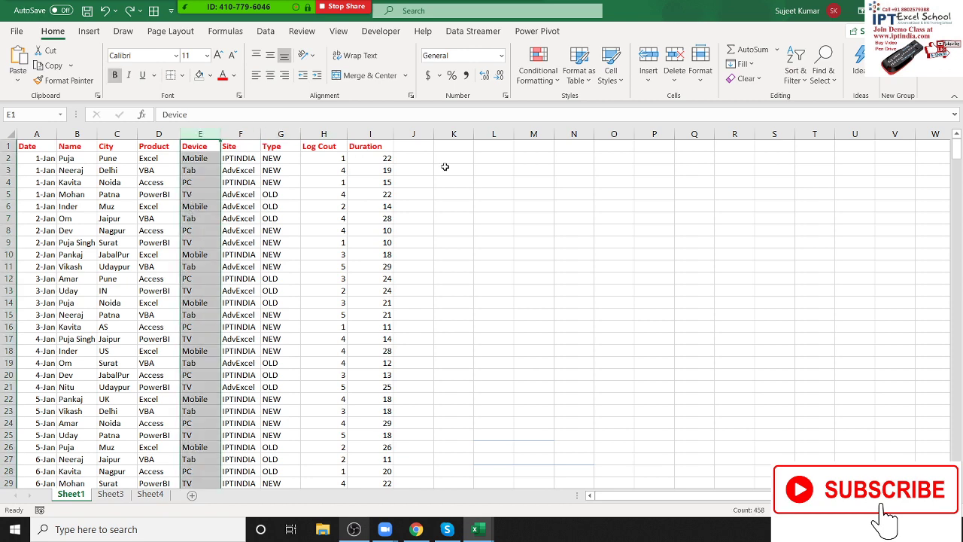
left_click(538, 71)
mouse_move(572, 106)
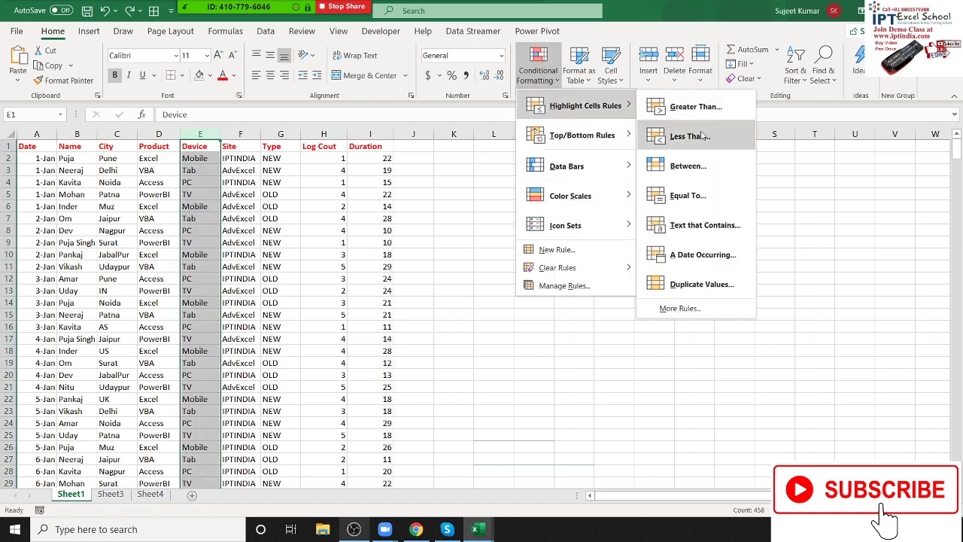
left_click(700, 197)
type("TV")
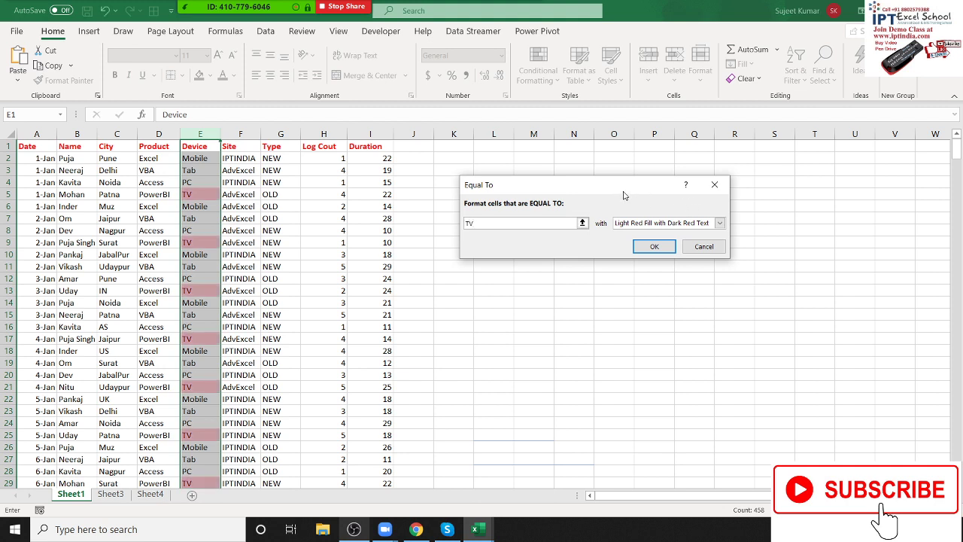
key("Escape")
key("ctrl+z")
key("ctrl+z")
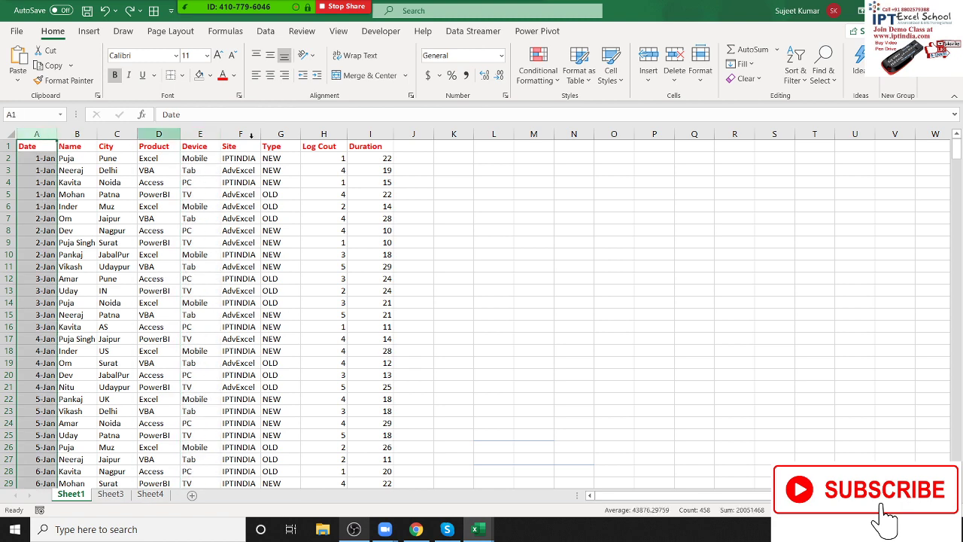
left_click(538, 72)
mouse_move(602, 106)
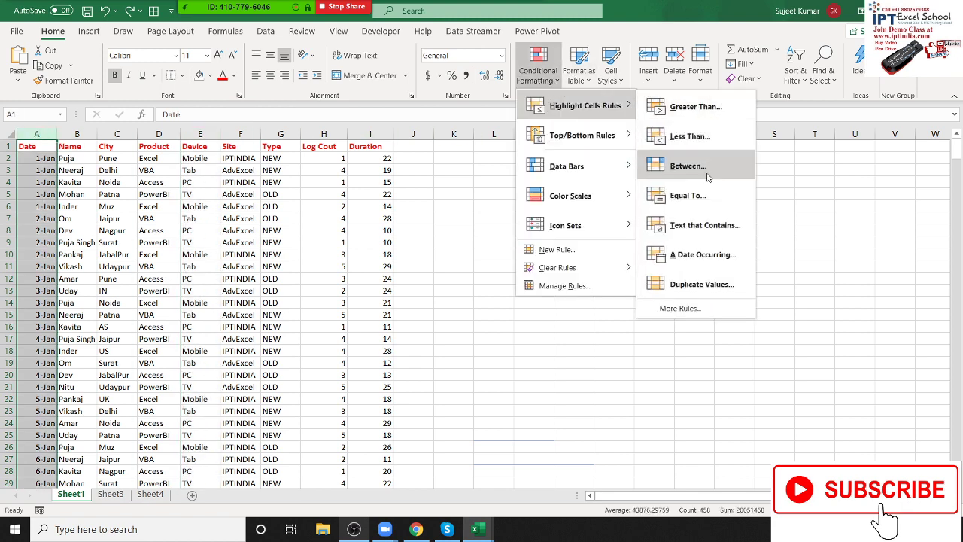
left_click(699, 197)
type("1")
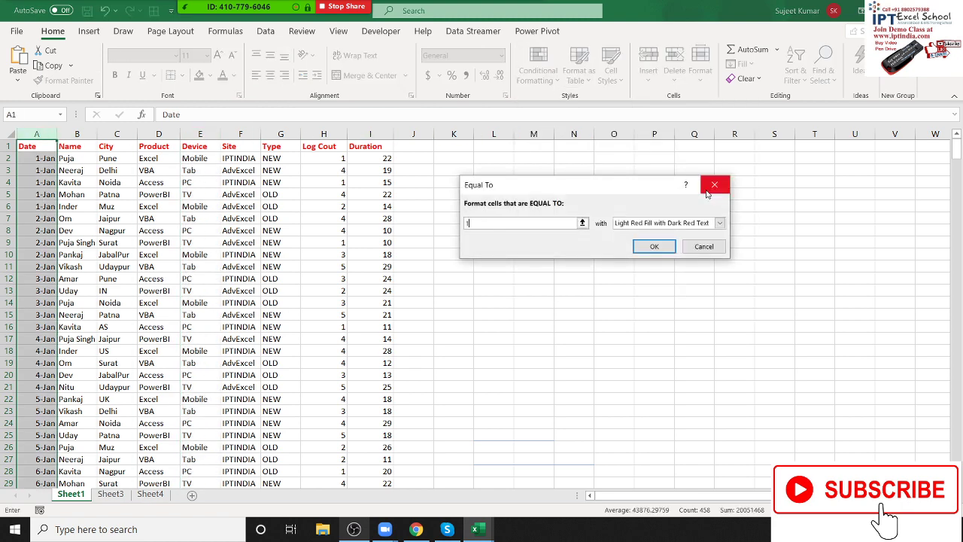
type("-jan")
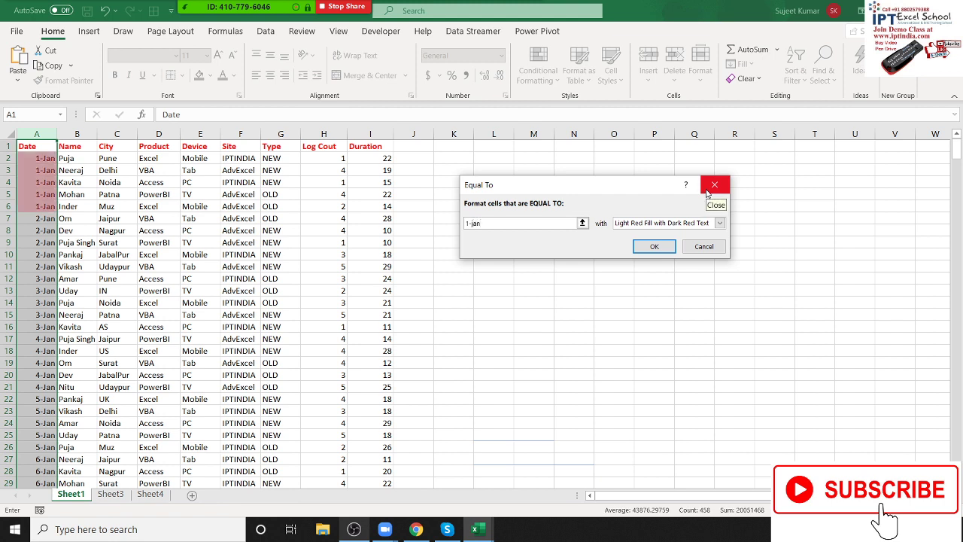
key("BackSpace")
key("BackSpace")
key("BackSpace")
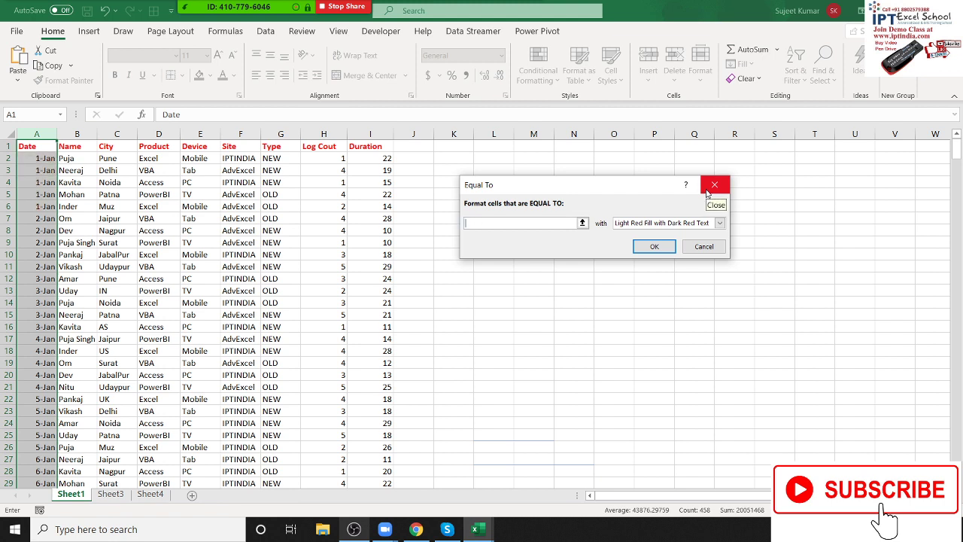
type("4-jan")
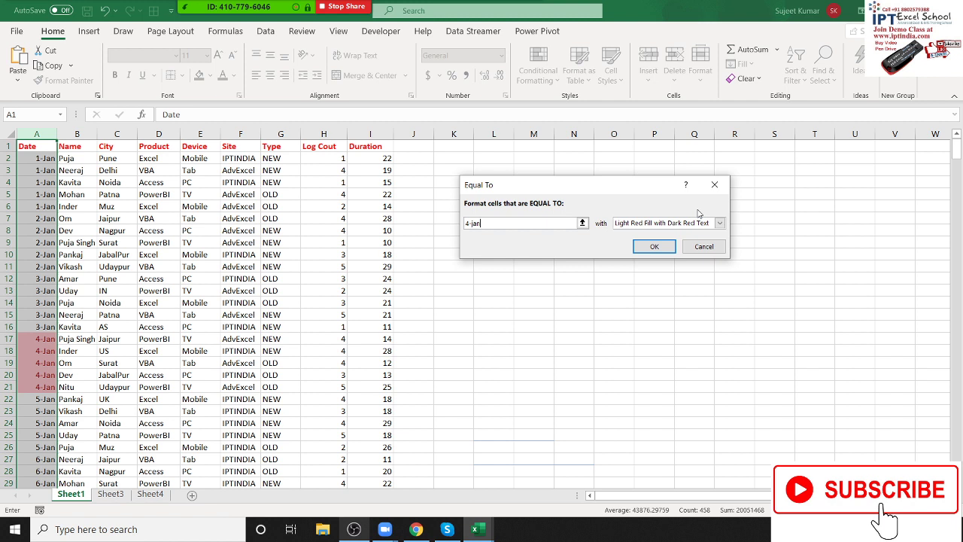
key("Return")
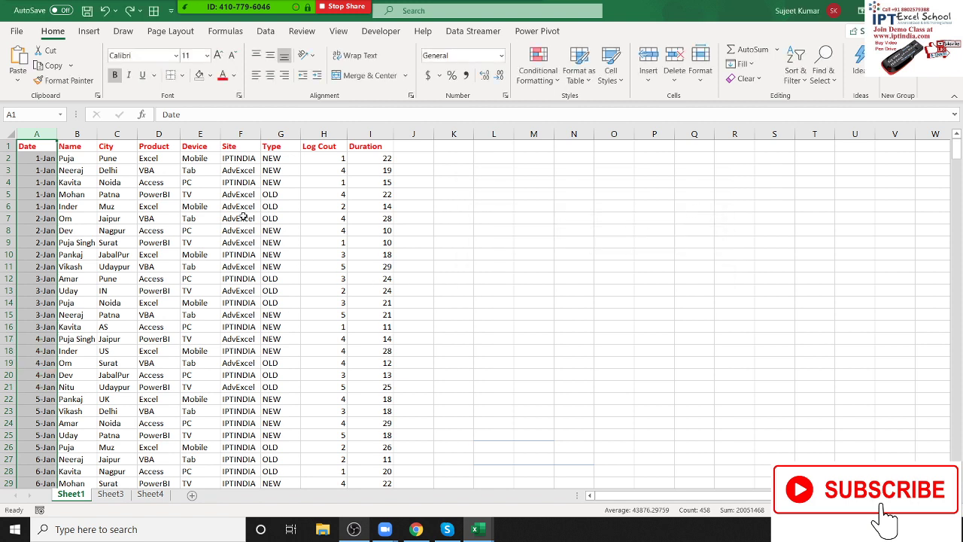
left_click(230, 217)
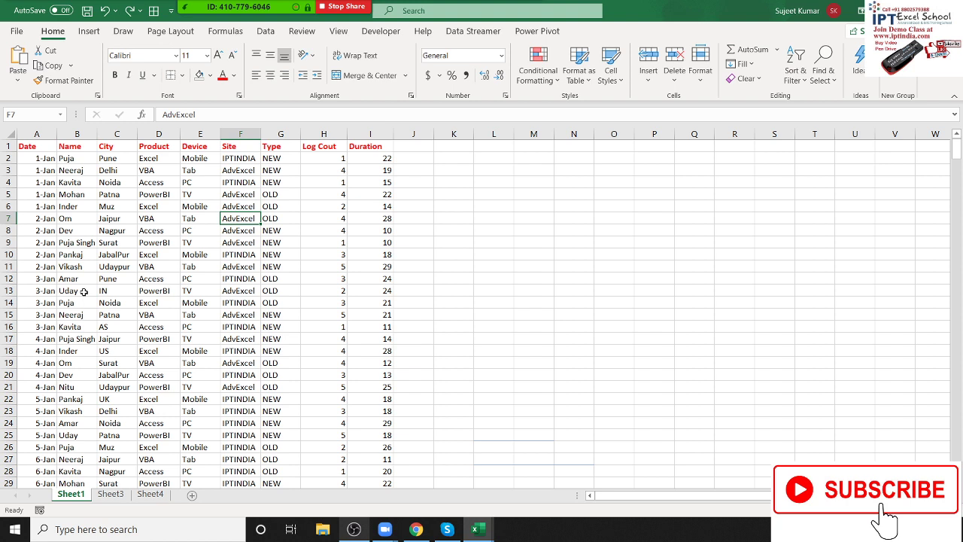
left_click(72, 280)
left_click(86, 157)
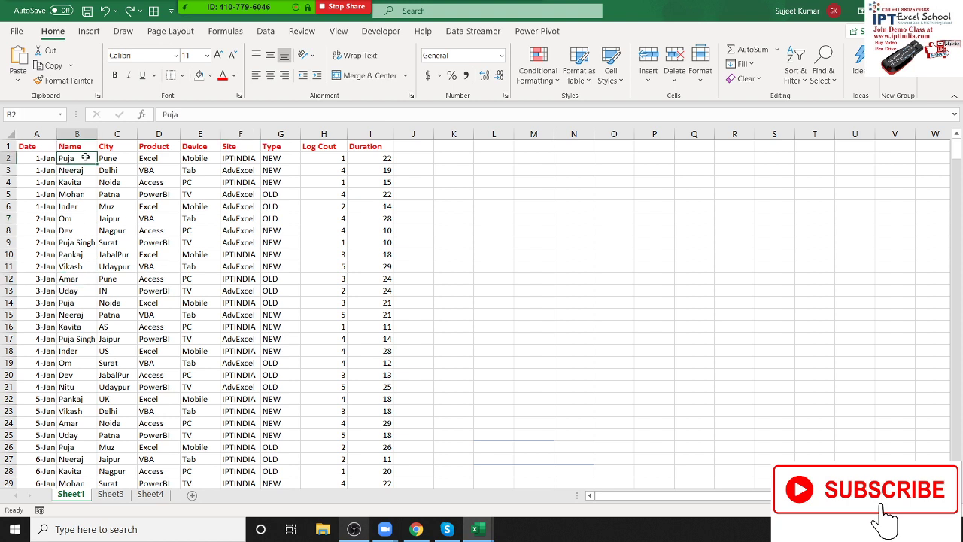
left_click(78, 245)
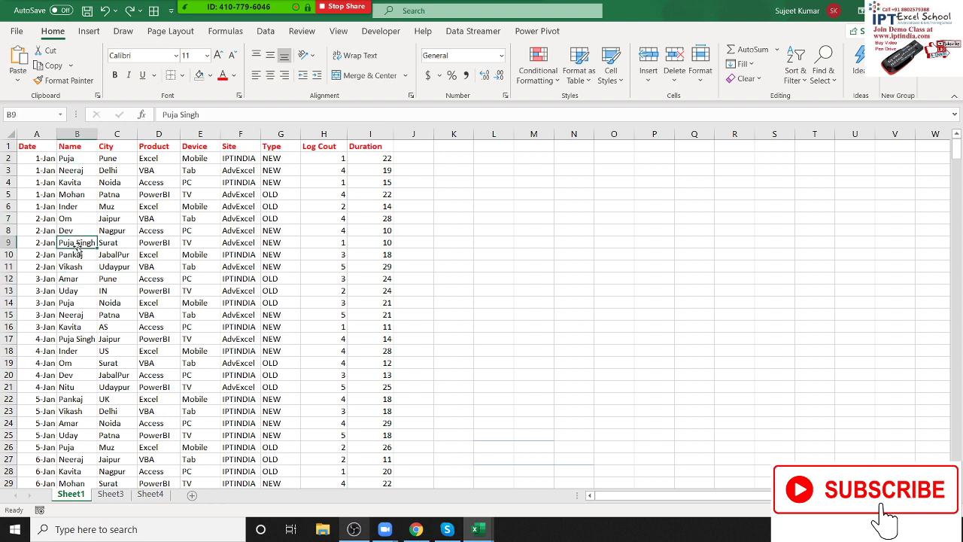
left_click(82, 135)
left_click(537, 72)
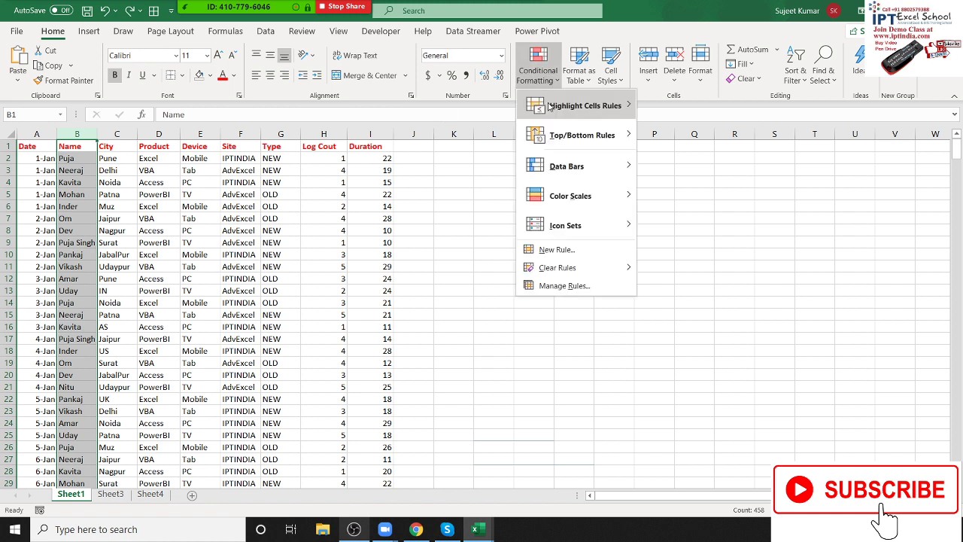
mouse_move(550, 106)
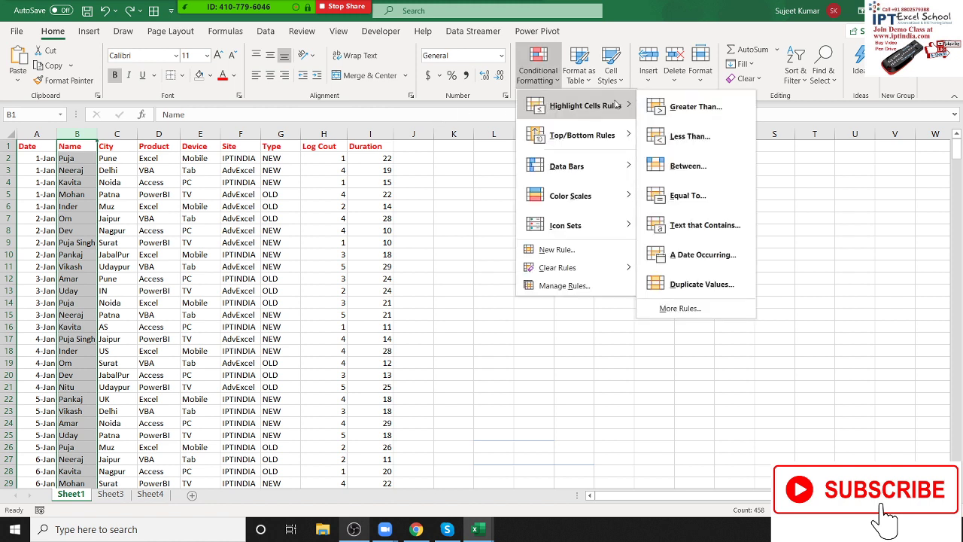
left_click(717, 195)
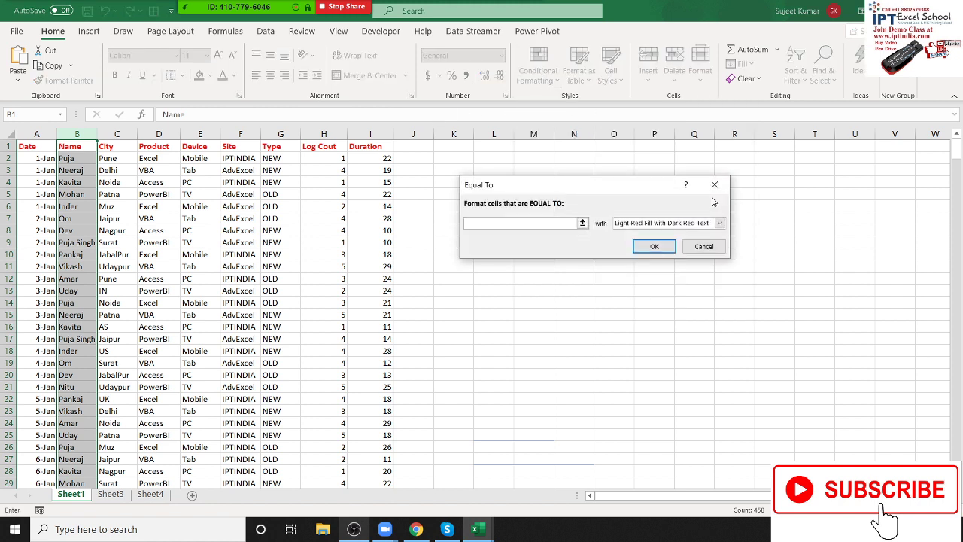
type("Puja")
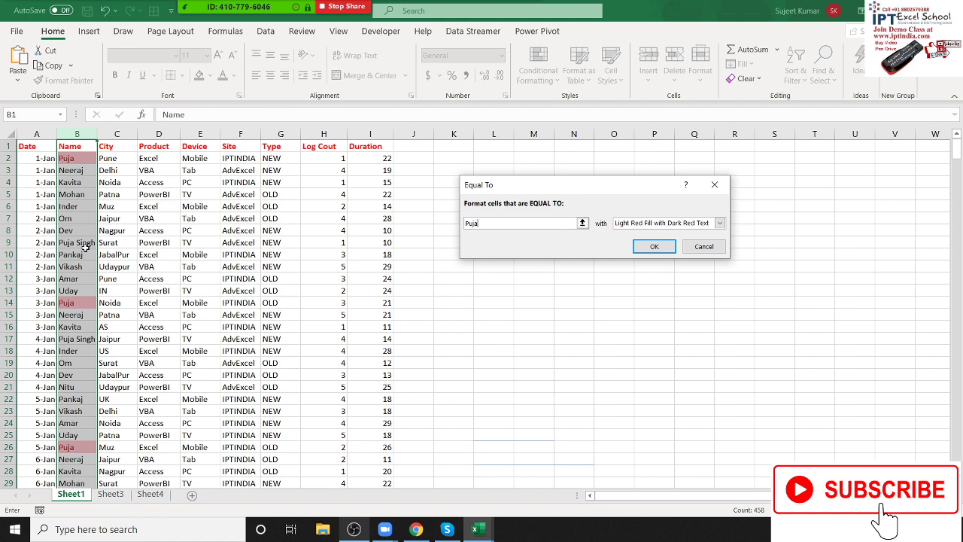
key("Escape")
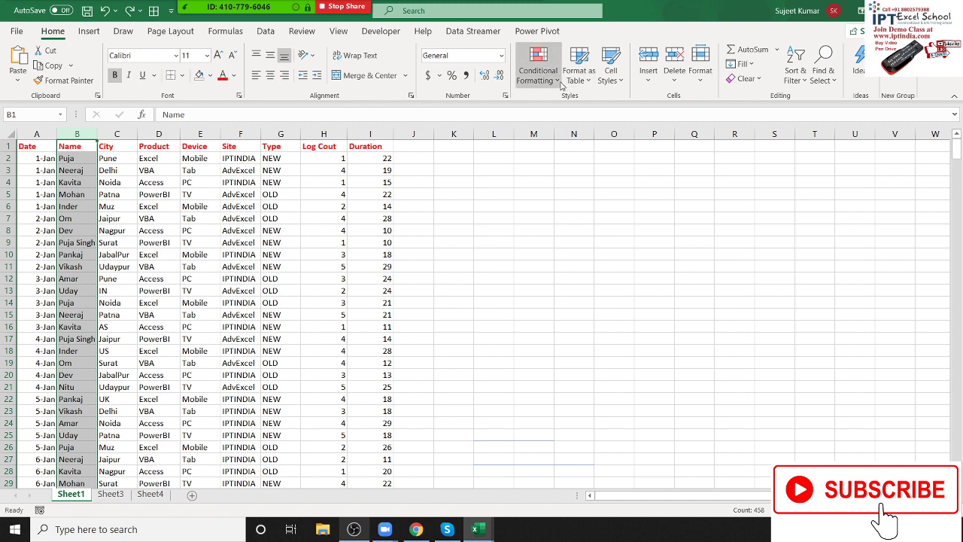
left_click(561, 86)
mouse_move(566, 105)
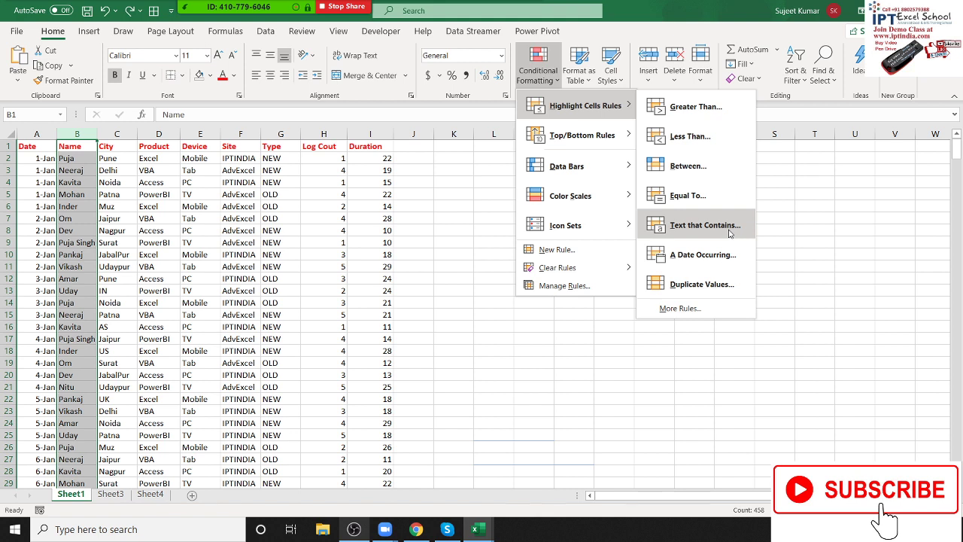
left_click(729, 234)
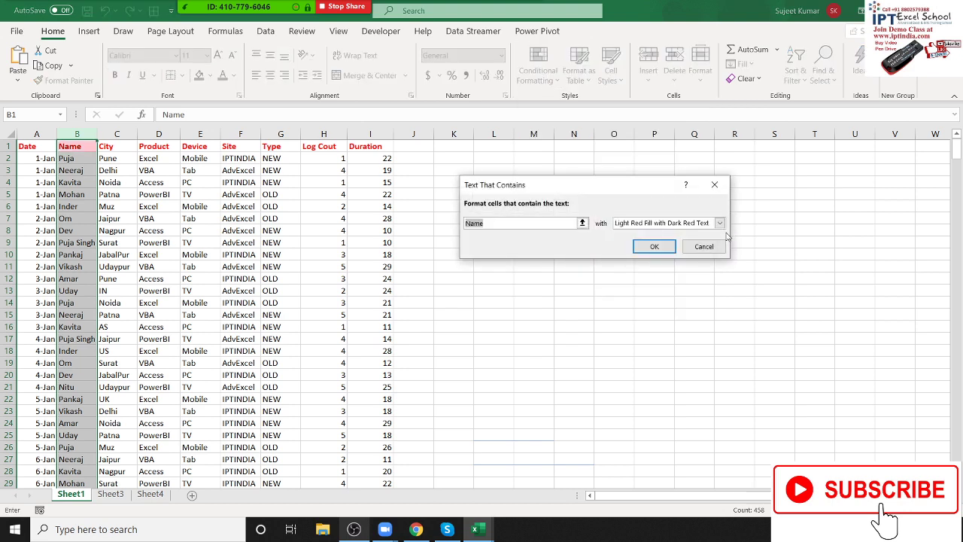
type("P")
type("uja")
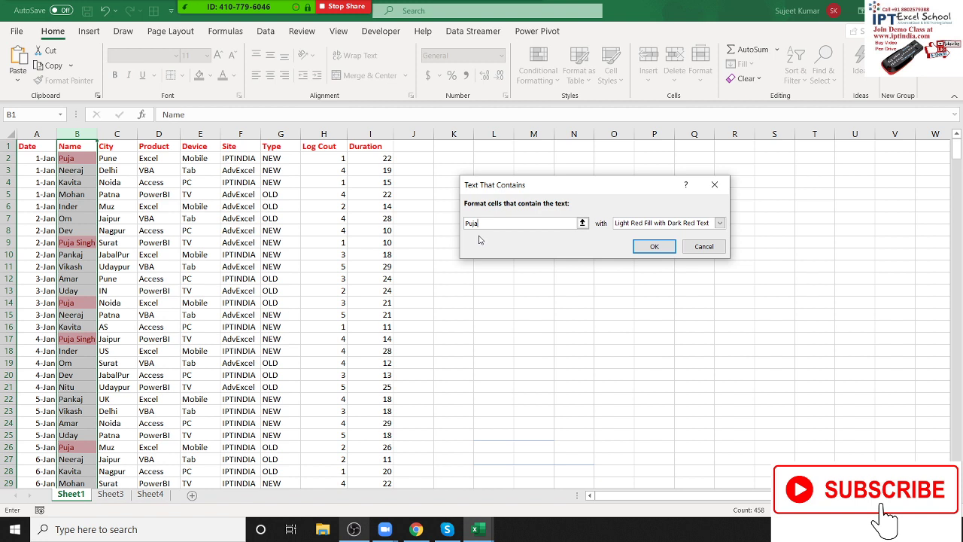
key("Escape")
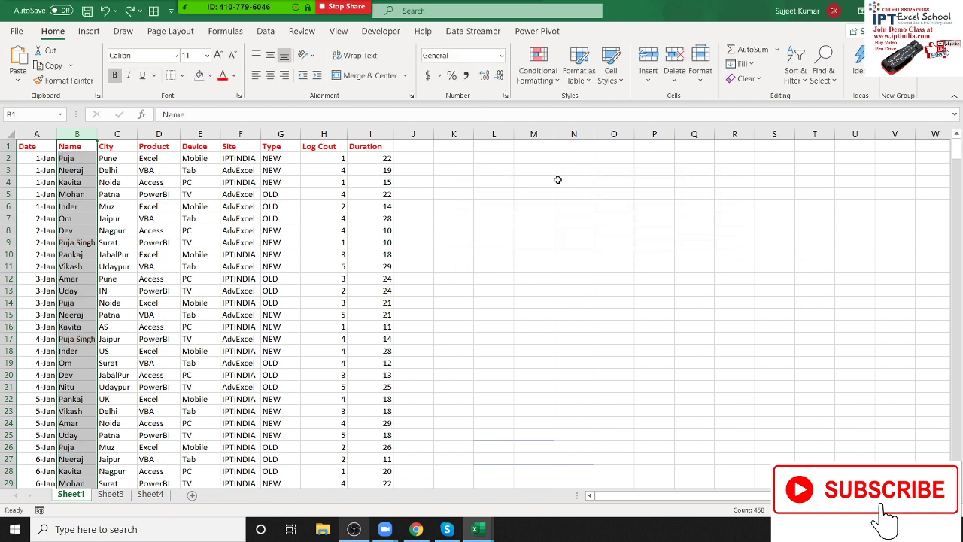
left_click(539, 73)
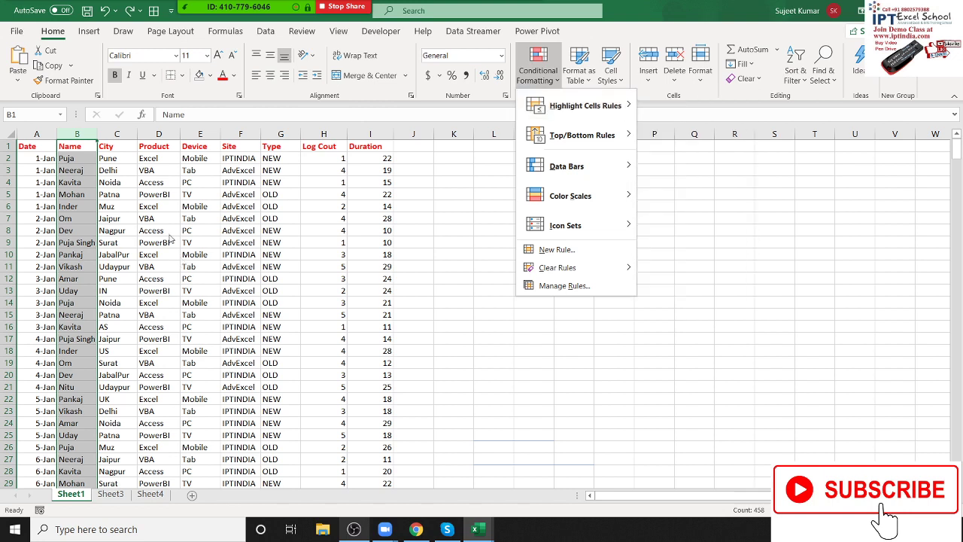
key("Escape")
left_click(30, 162)
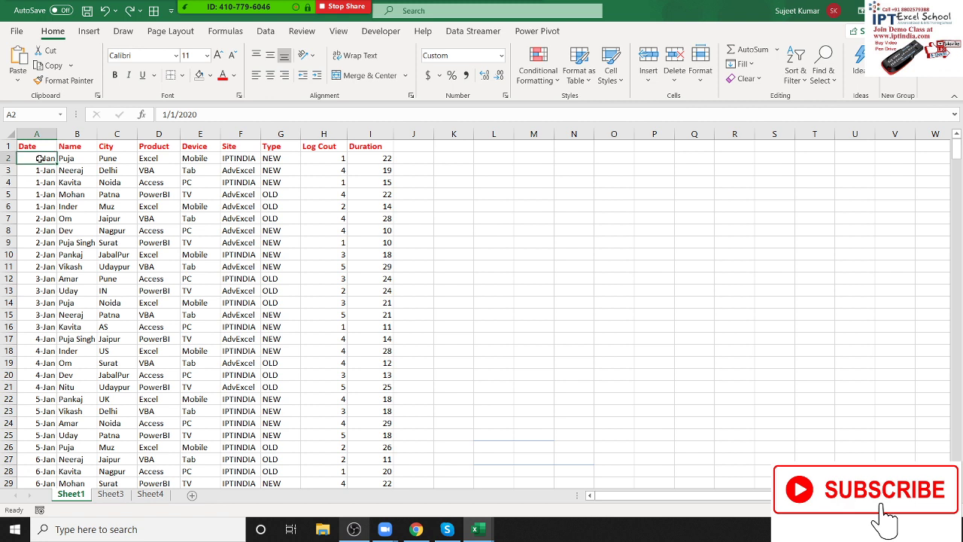
- Enter 5/1 in A2 so the dates start in May, then select the Date column
type("5/1")
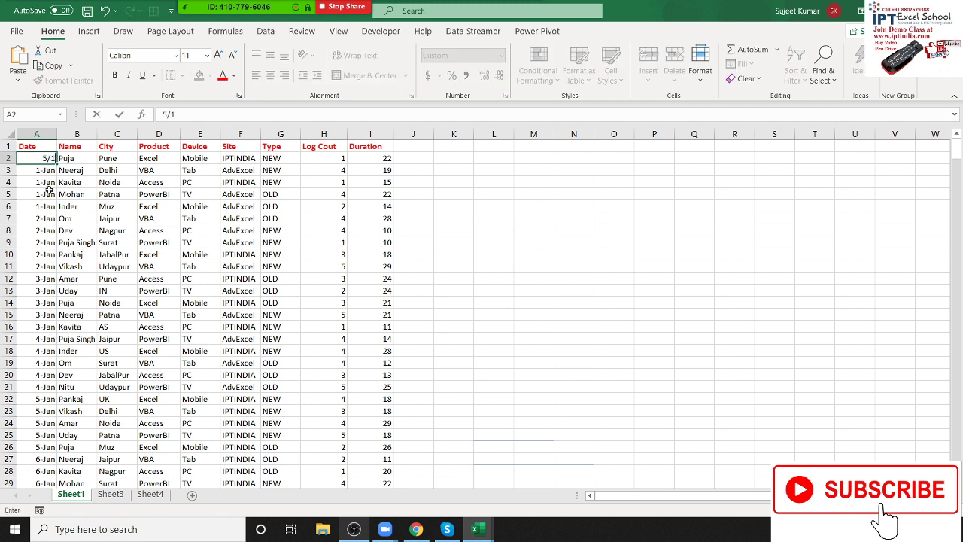
key("ctrl+Return")
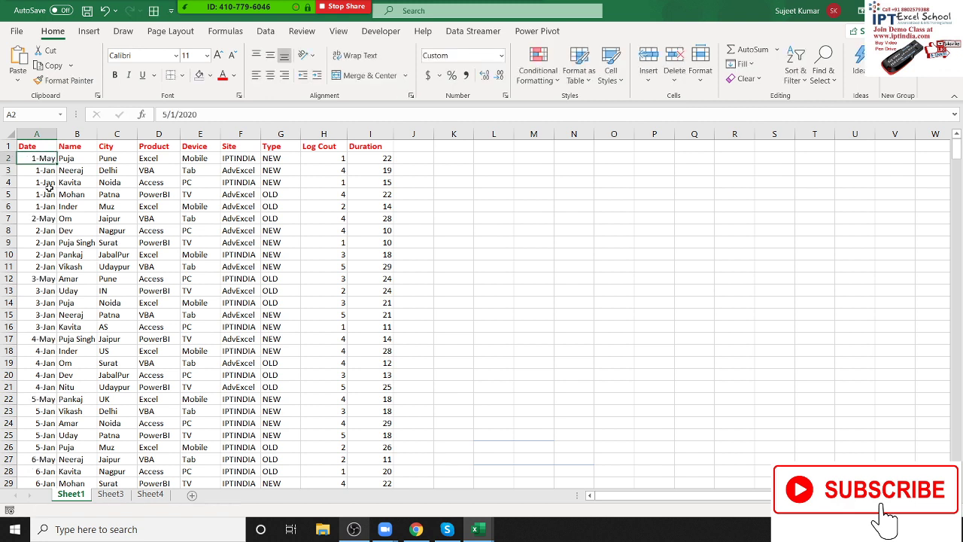
left_click_drag(39, 160, 33, 204)
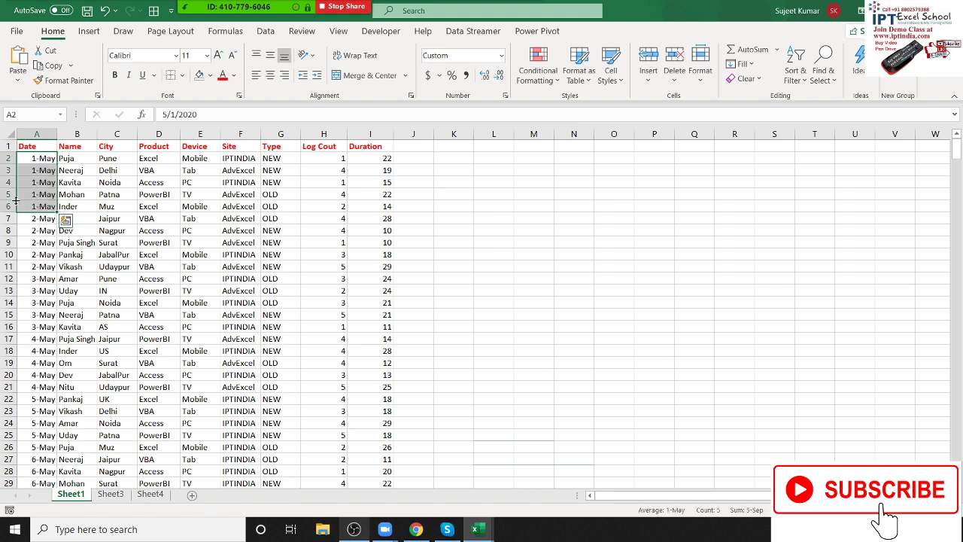
left_click(34, 134)
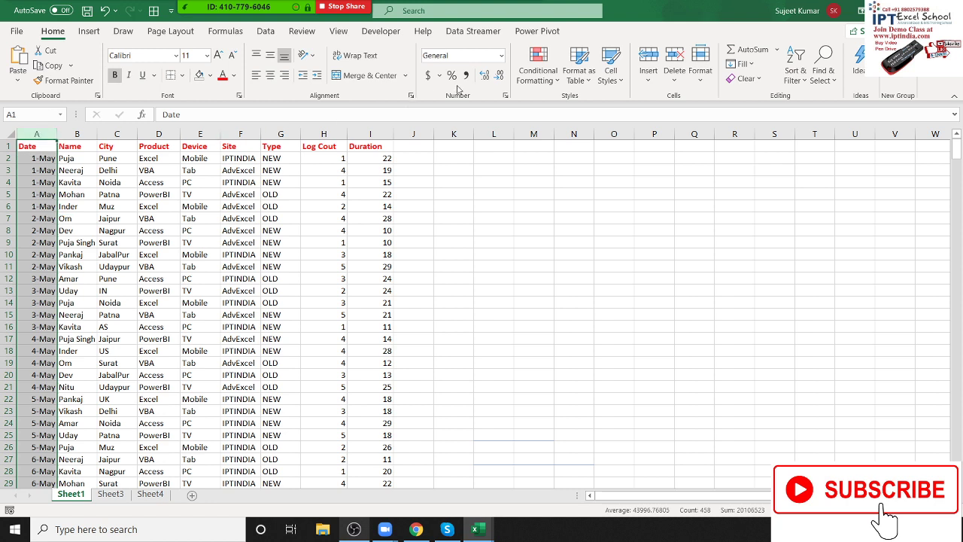
left_click(549, 77)
mouse_move(563, 102)
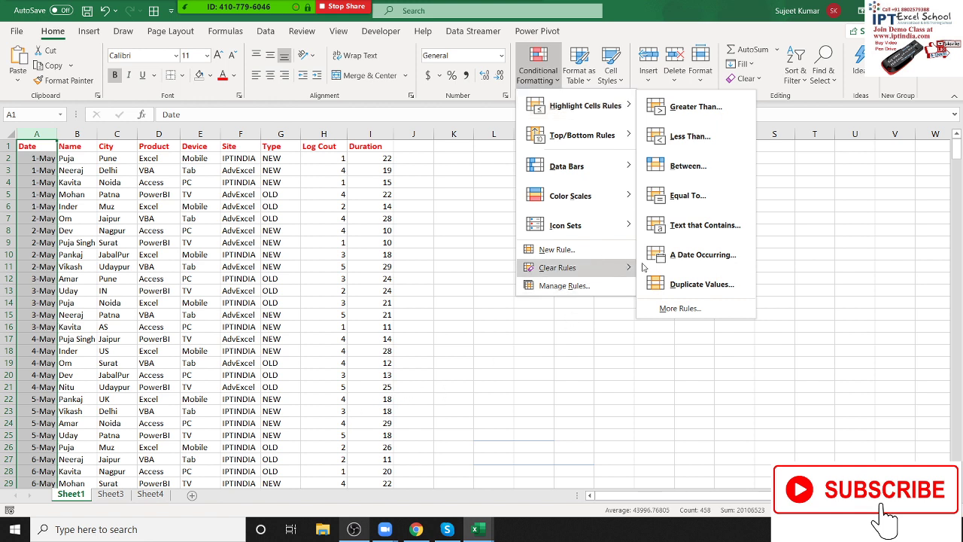
- Add an A Date Occurring rule set to Today with Light Red Fill with Dark Red Text
left_click(676, 258)
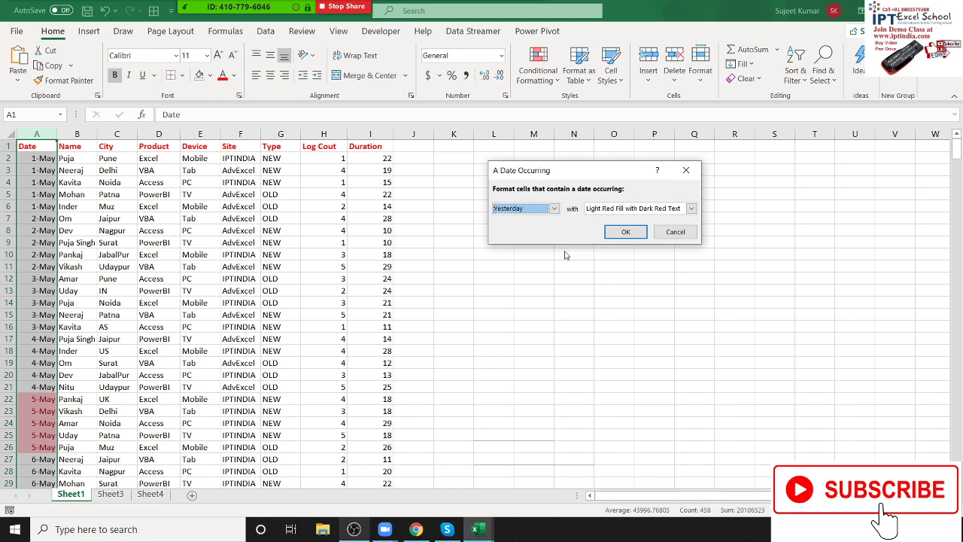
left_click(502, 209)
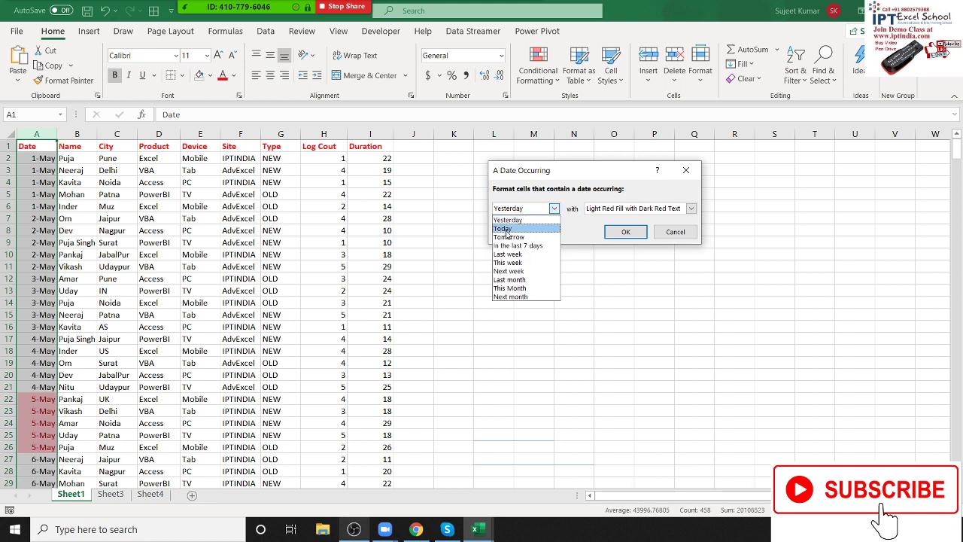
left_click(506, 229)
left_click(509, 212)
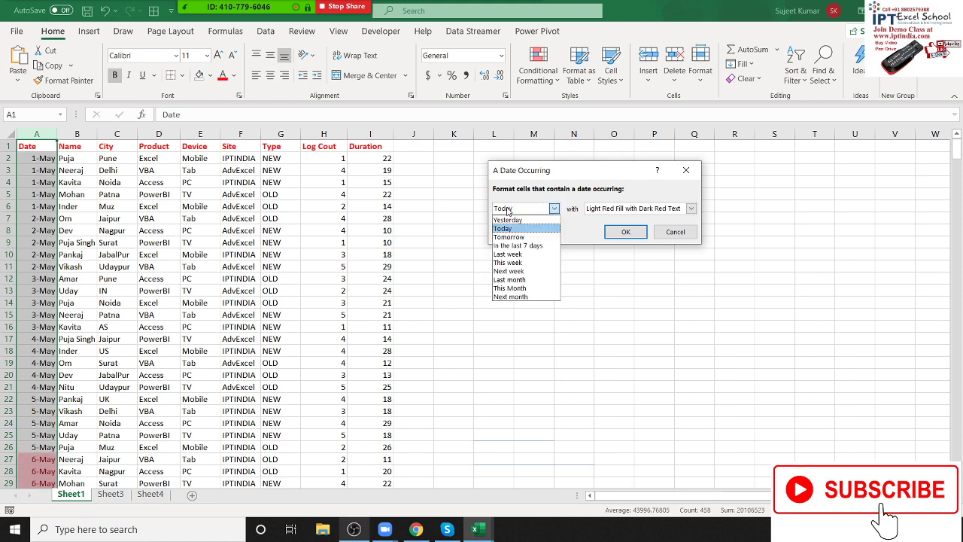
left_click(517, 246)
left_click(506, 210)
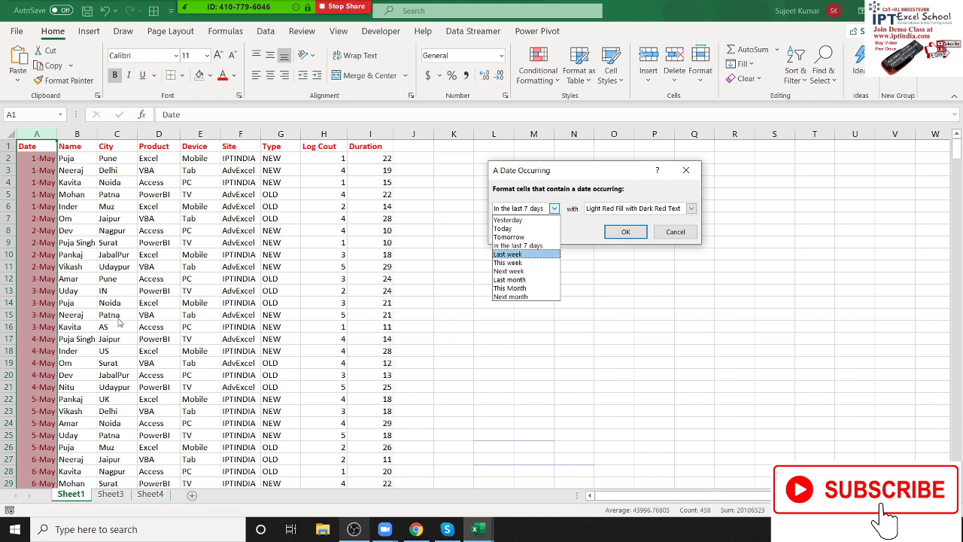
left_click(509, 228)
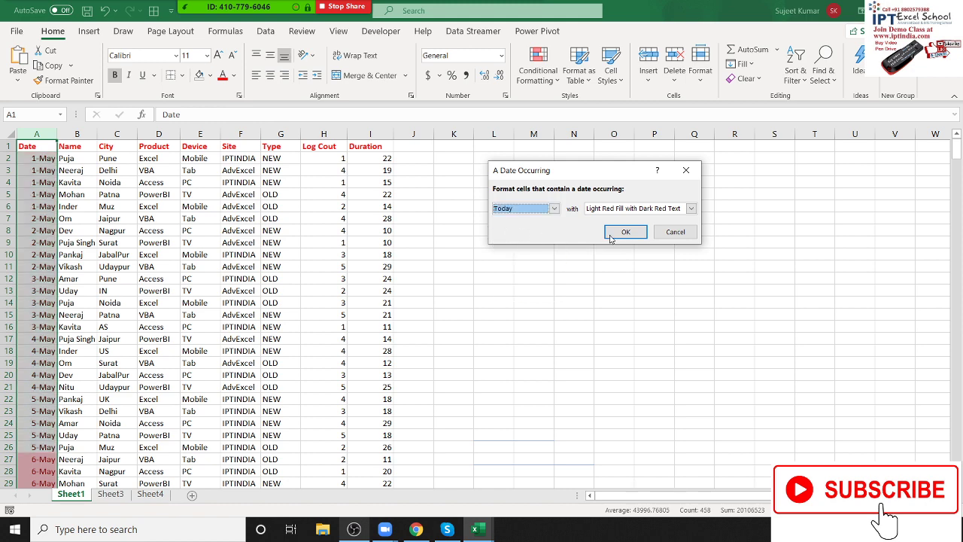
left_click(625, 232)
scroll(153, 387, "down", 5)
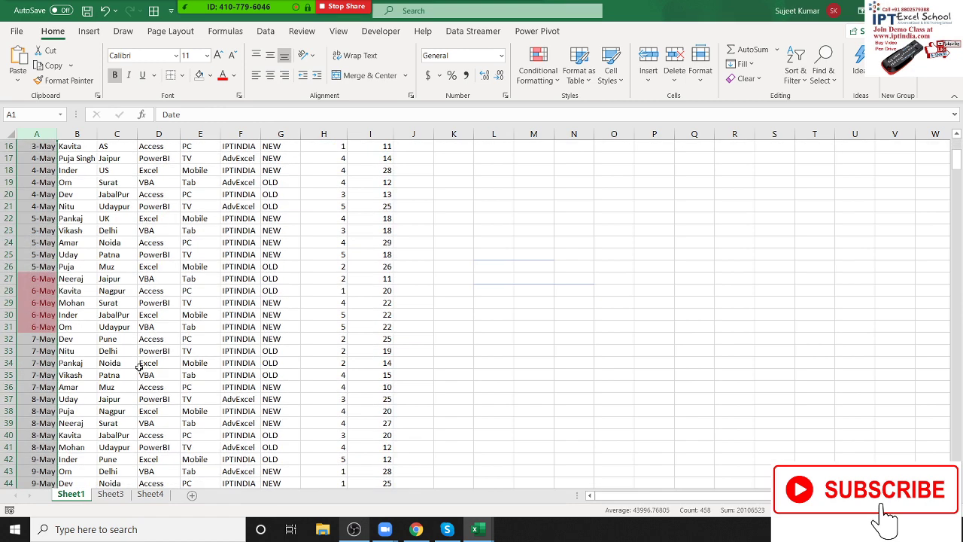
left_click(41, 292)
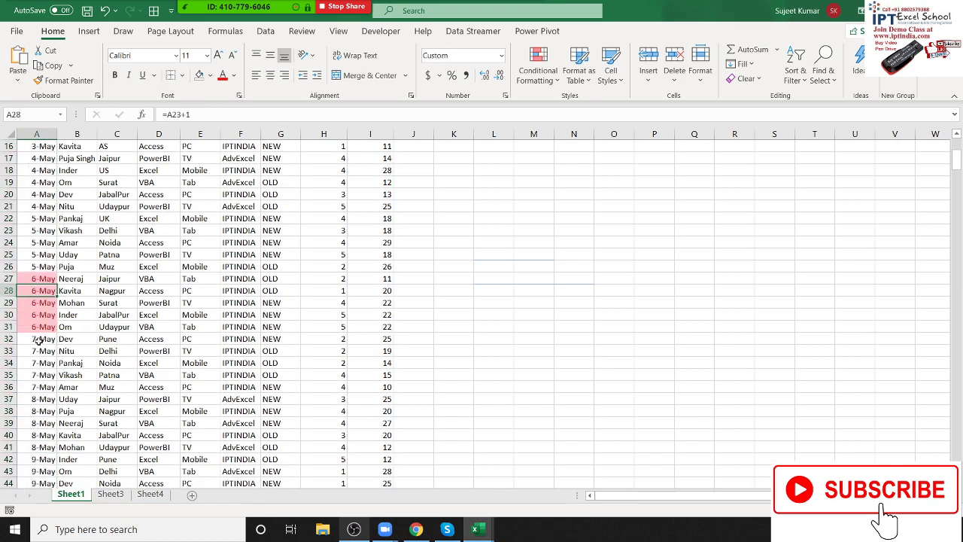
left_click_drag(38, 339, 38, 397)
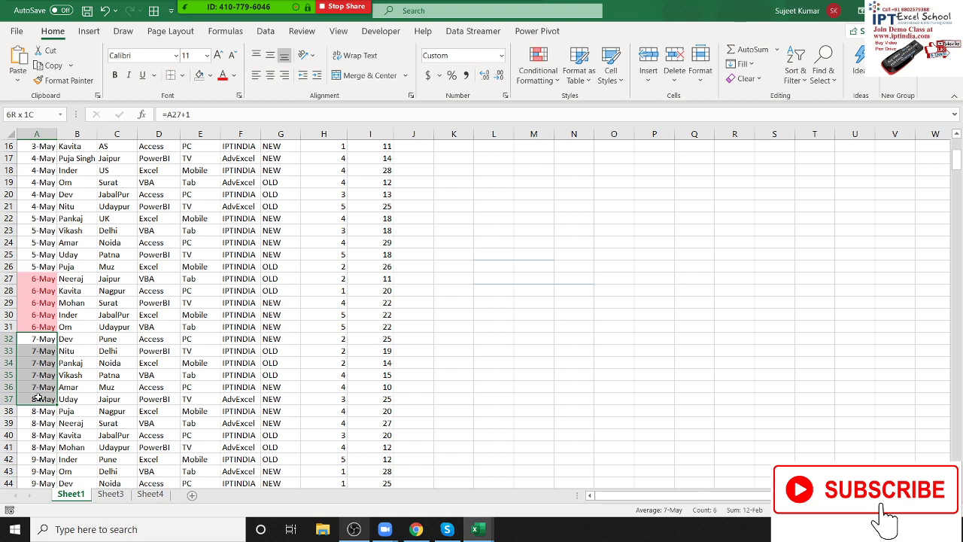
left_click_drag(37, 397, 38, 398)
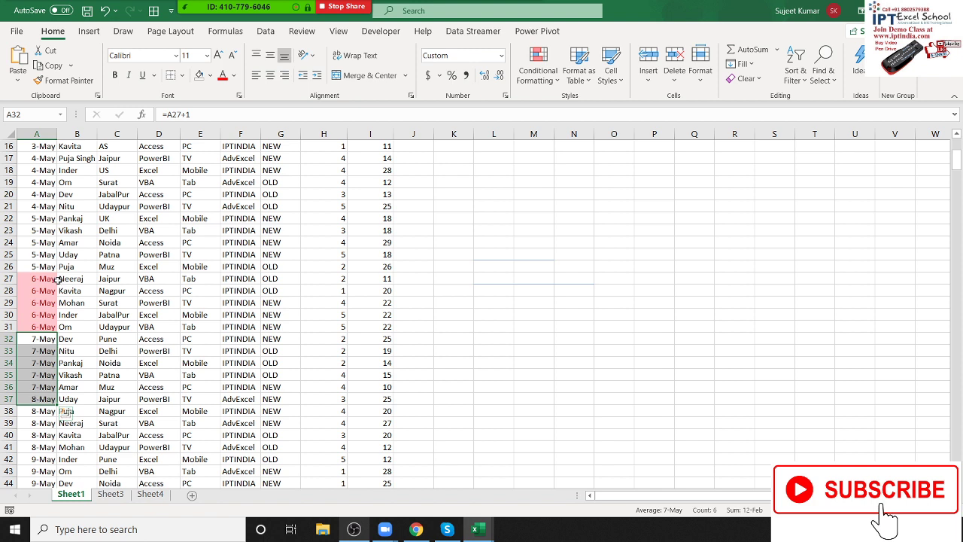
left_click_drag(62, 280, 44, 303)
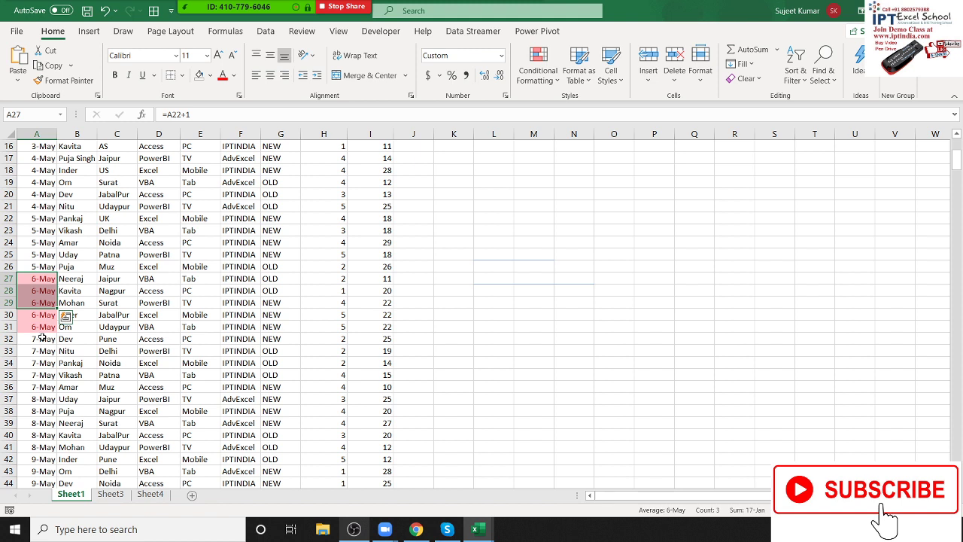
left_click(107, 208)
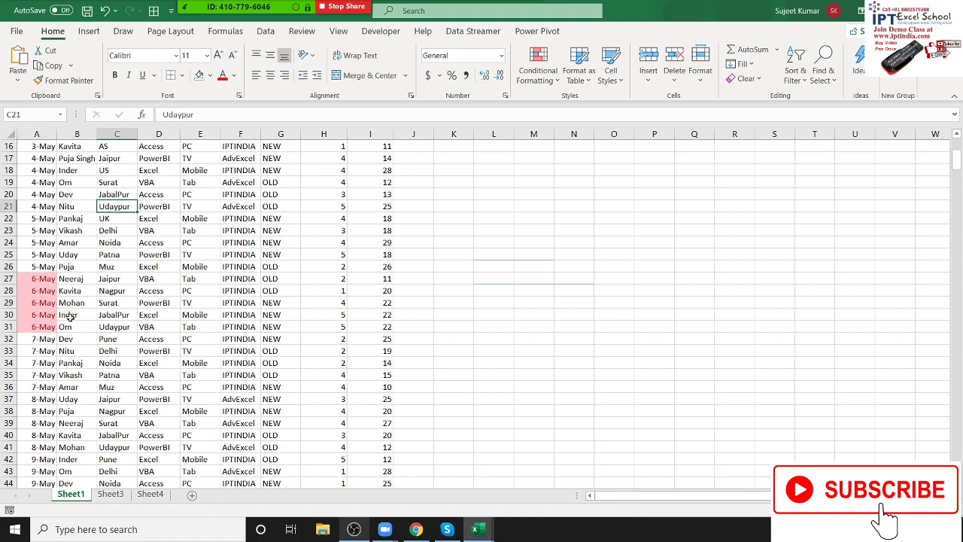
left_click(538, 71)
mouse_move(538, 108)
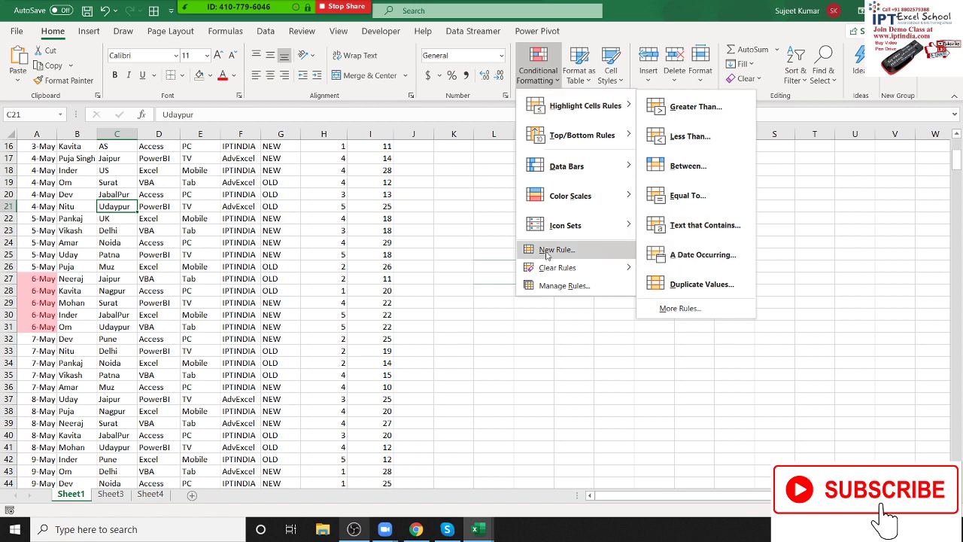
left_click(101, 263)
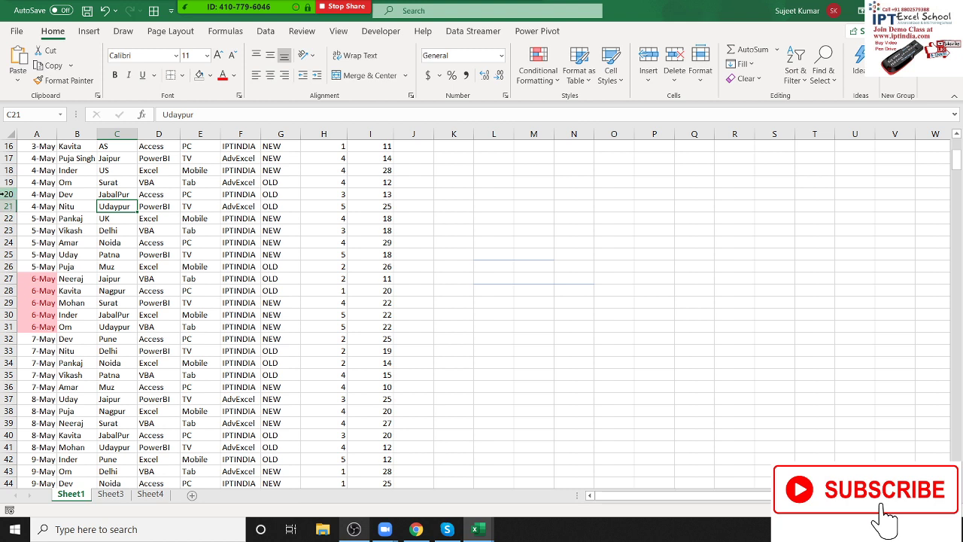
left_click_drag(41, 283, 44, 327)
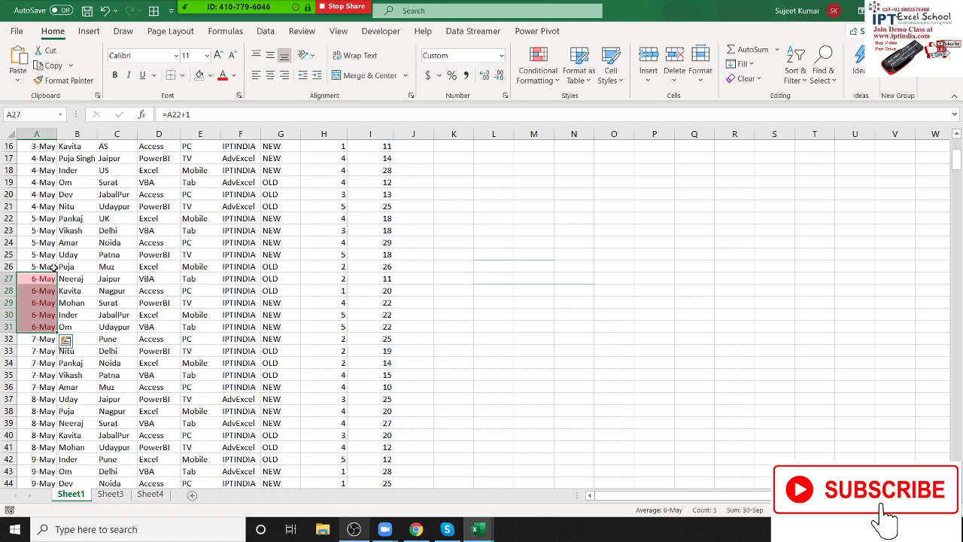
left_click(531, 79)
mouse_move(598, 112)
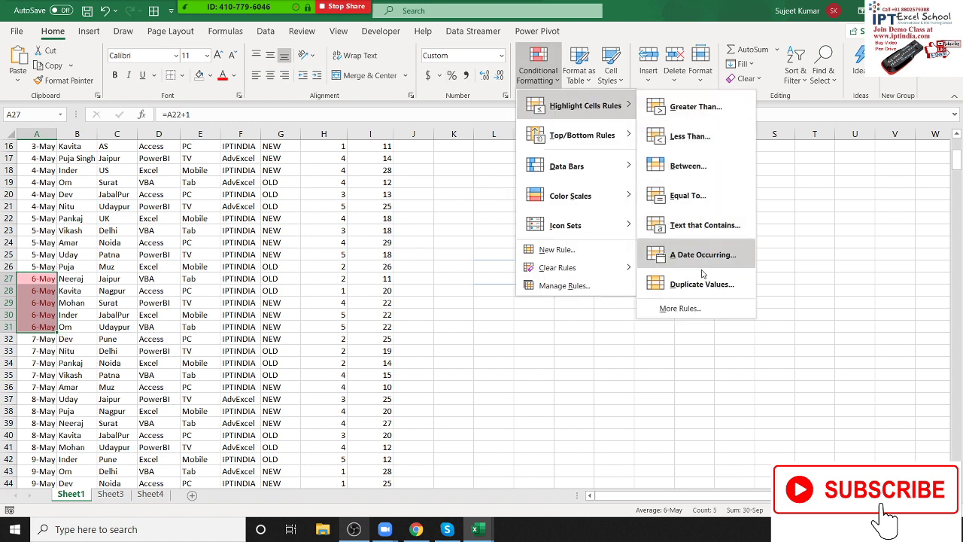
left_click(166, 212)
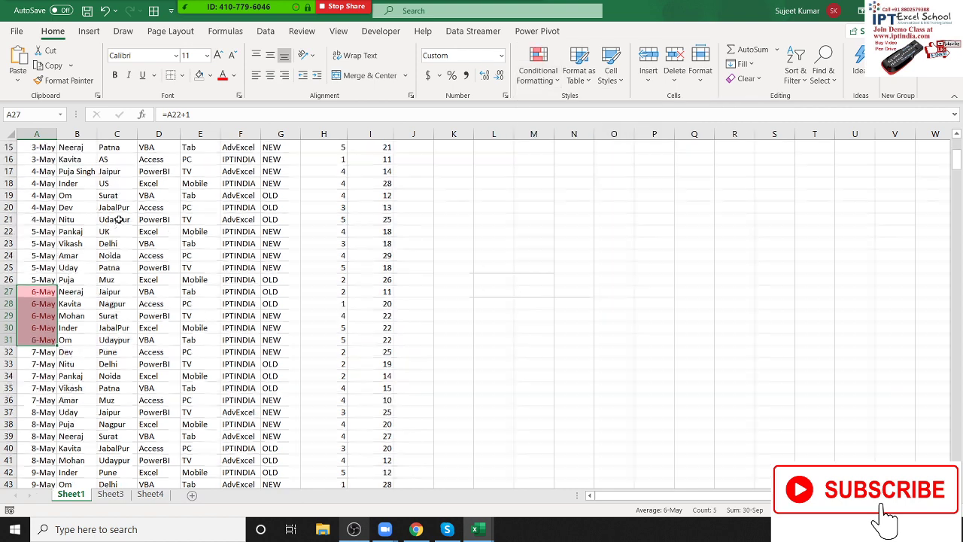
scroll(150, 213, "up", 3)
scroll(105, 214, "up", 2)
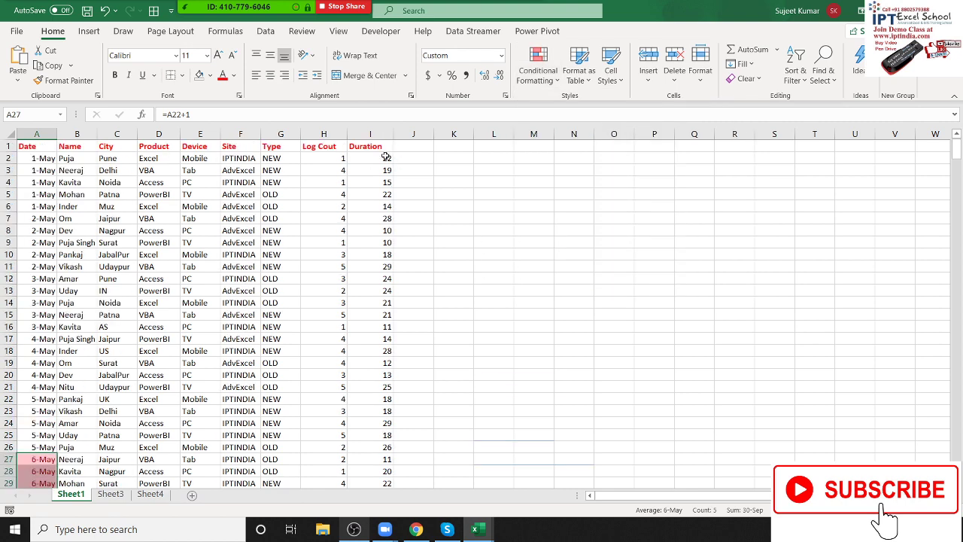
left_click_drag(387, 159, 377, 438)
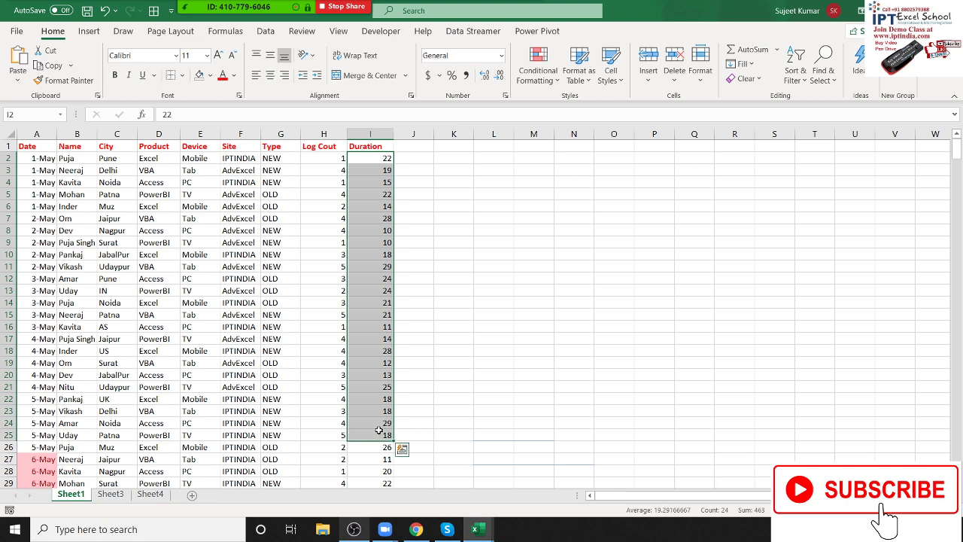
left_click(538, 71)
mouse_move(587, 105)
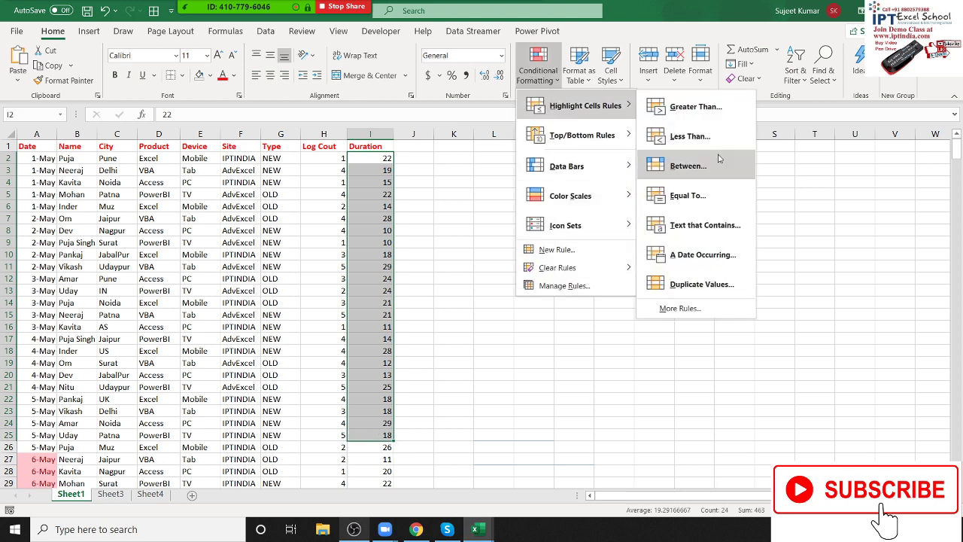
left_click(700, 284)
key("Escape")
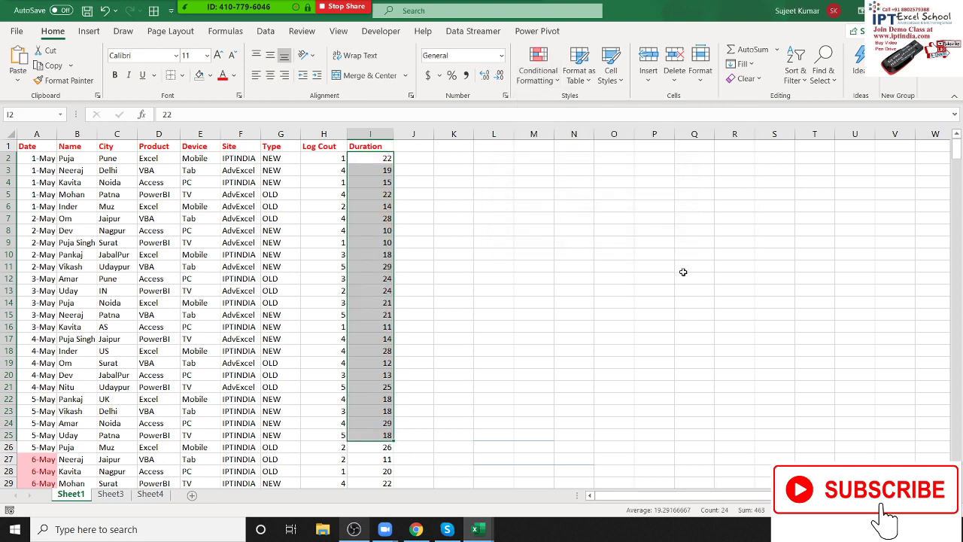
left_click(617, 148)
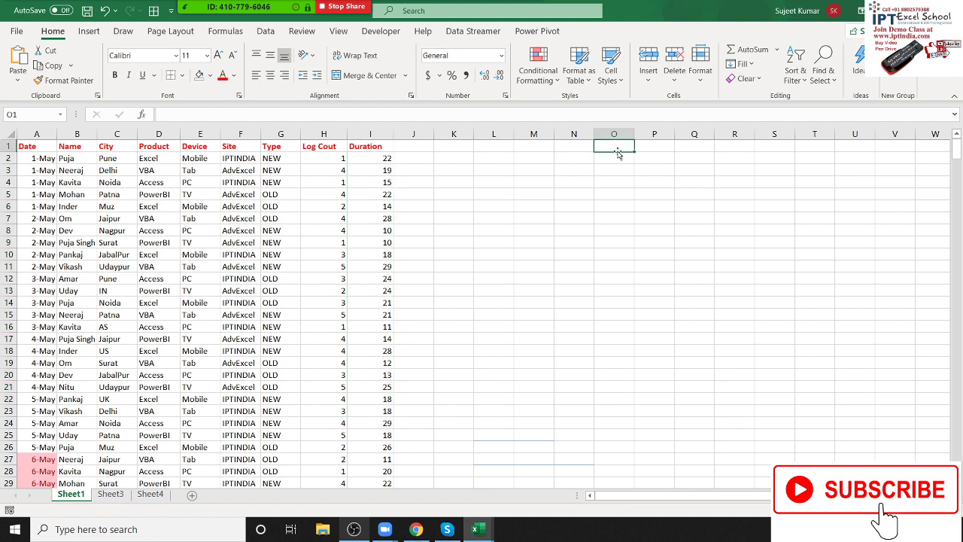
- Type the header Mobile in O1 and put the same mobile number in O2 and O5
type("Mobile")
key("Return")
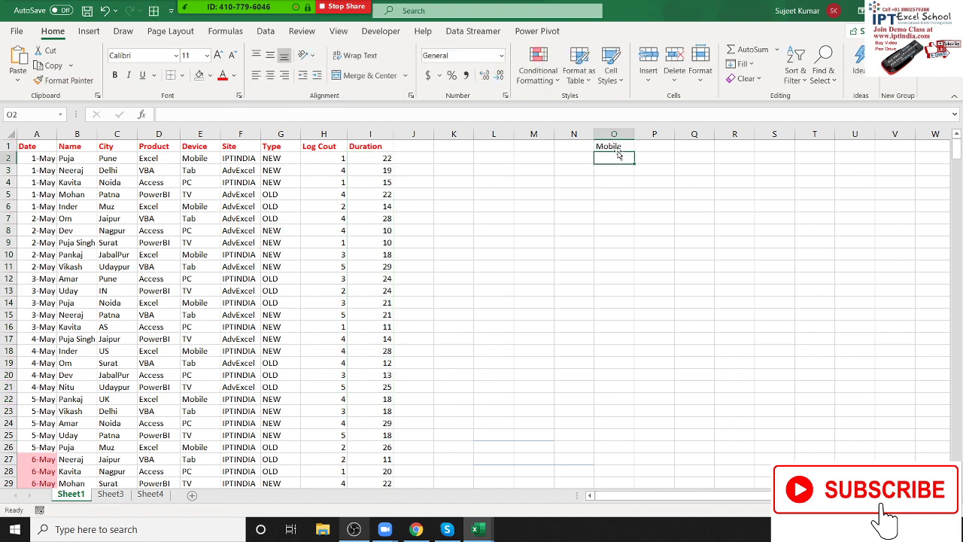
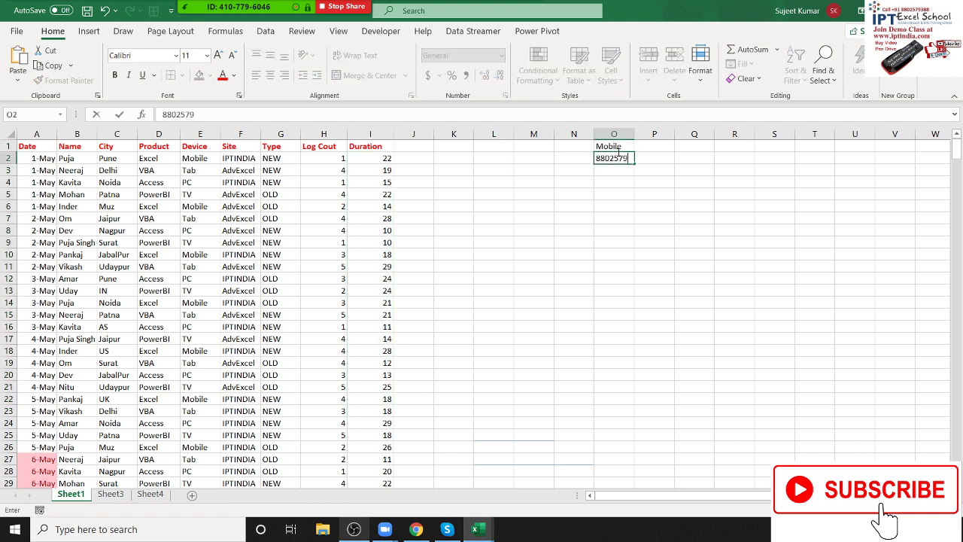
key("Return")
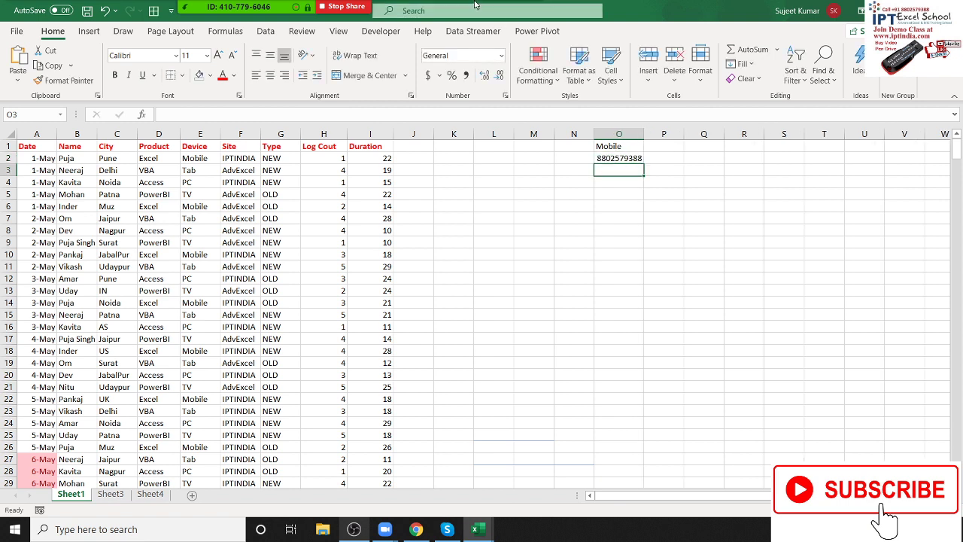
key("Return")
key("Return")
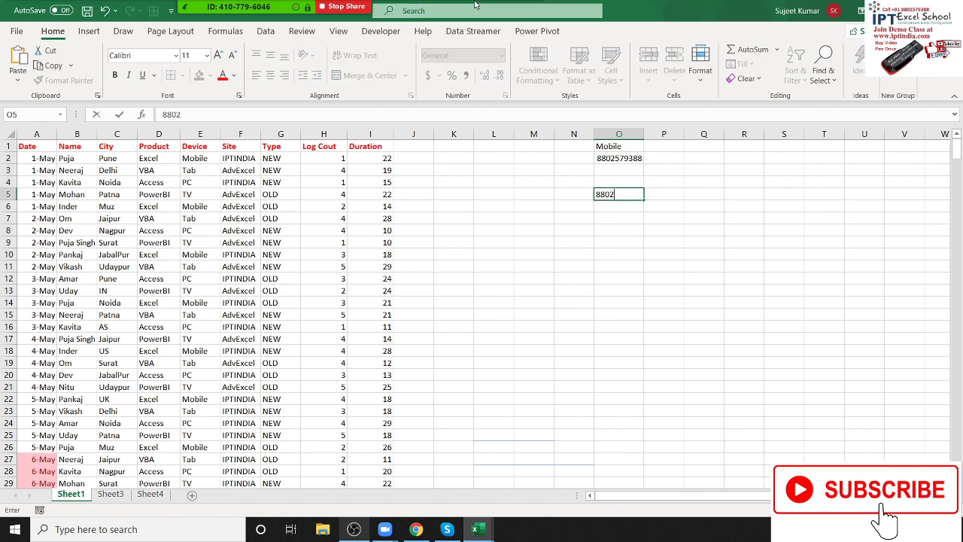
key("Return")
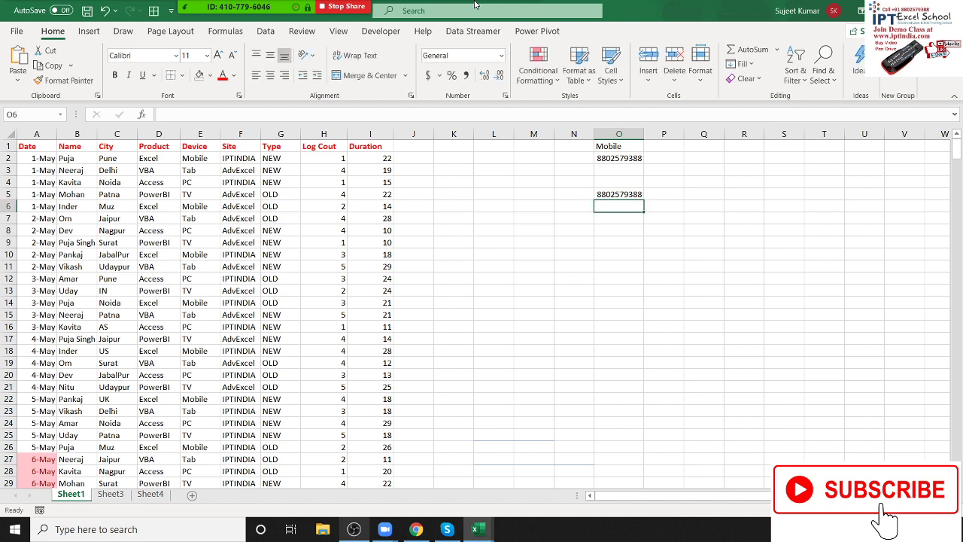
left_click(609, 134)
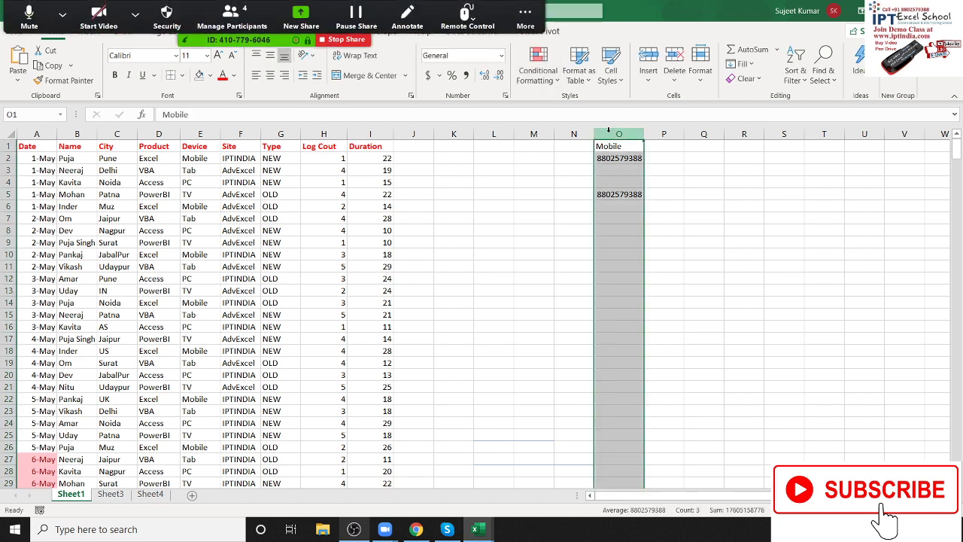
- Highlight duplicate values in column O with the default light red fill
left_click(536, 75)
mouse_move(561, 107)
left_click(738, 290)
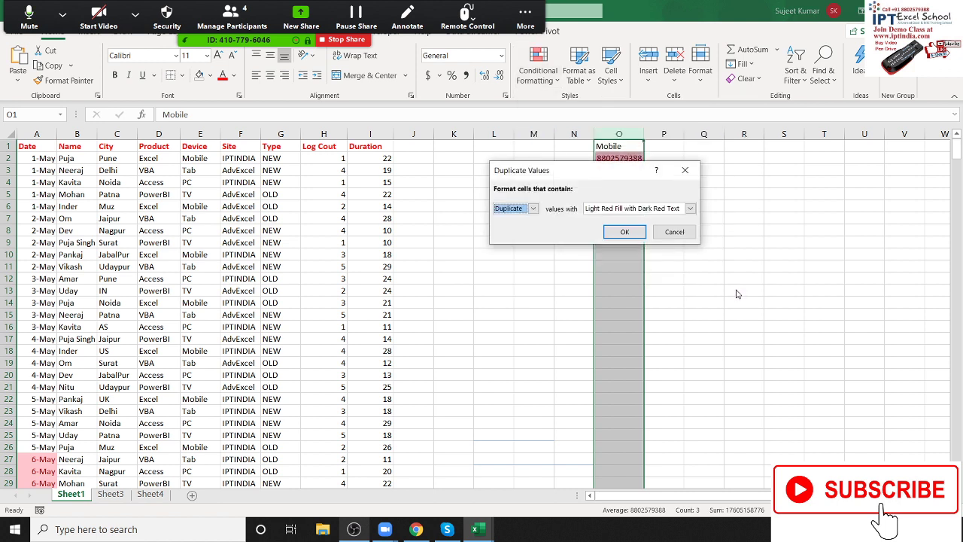
left_click(625, 231)
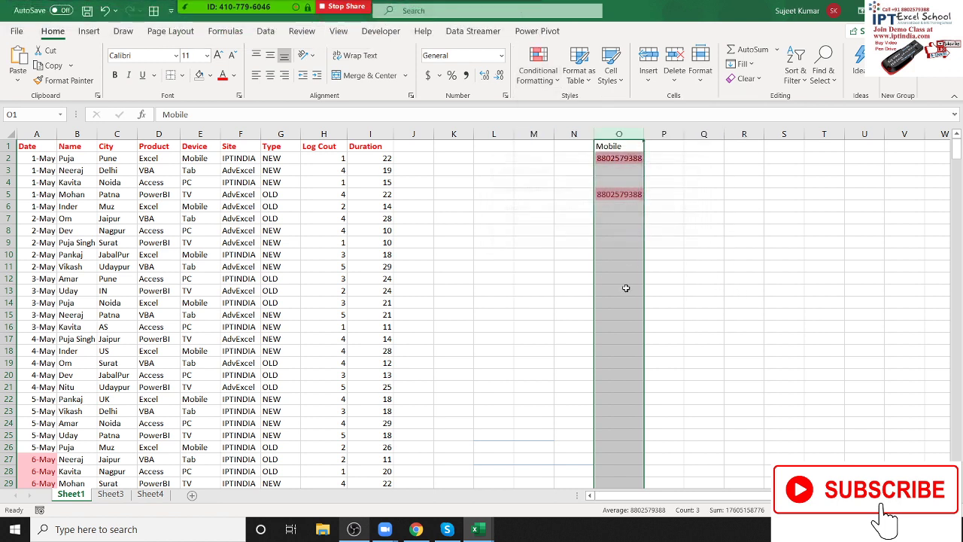
- Enter test values 5 in O14, 3 in O19 and 5 in O22, then check the red duplicates
left_click(620, 305)
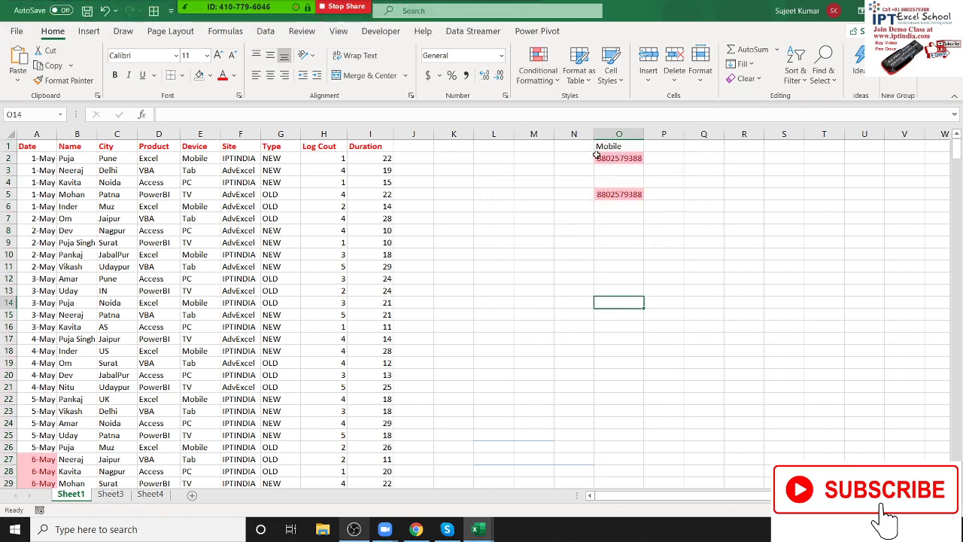
type("5")
key("Return")
key("Down")
key("Down")
key("Down")
key("Down")
type("3")
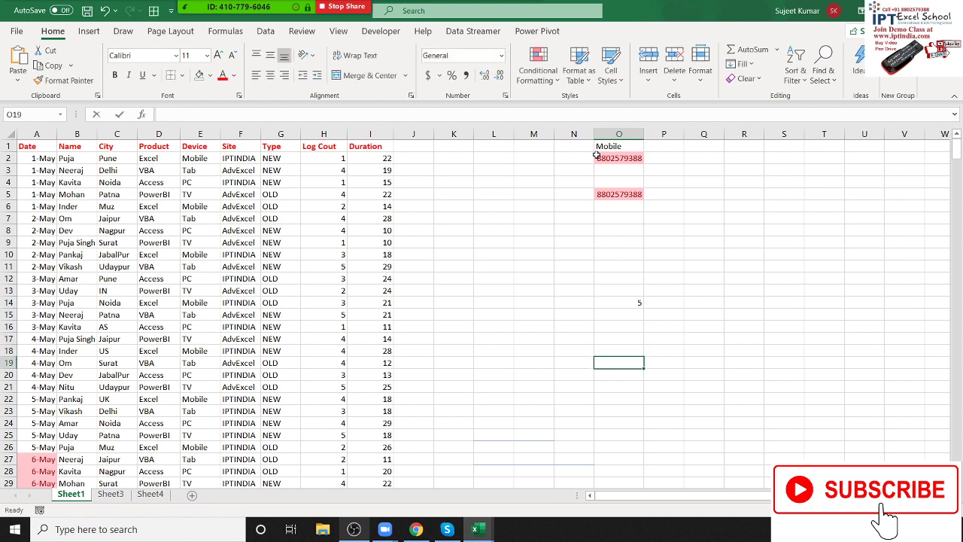
key("Return")
key("Down")
key("Down")
type("5")
key("Return")
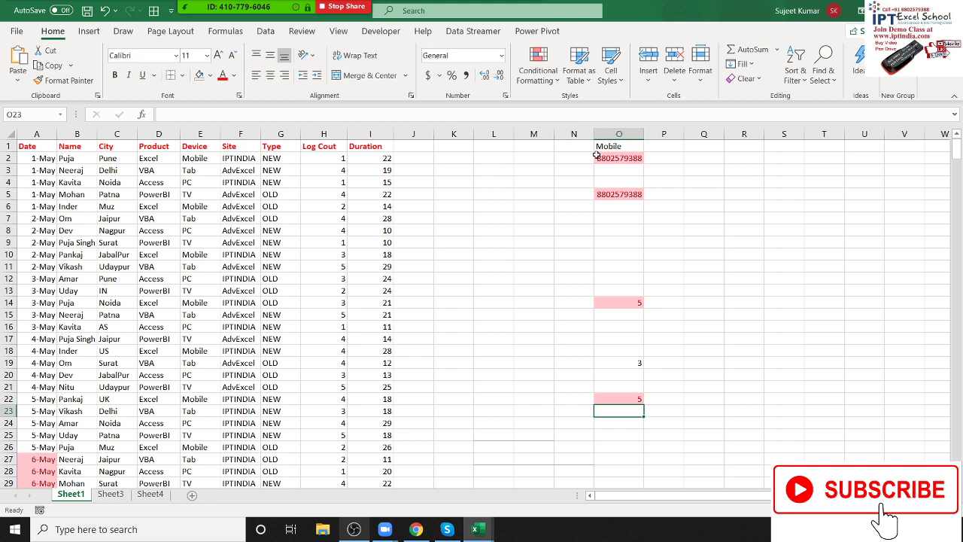
left_click(625, 396)
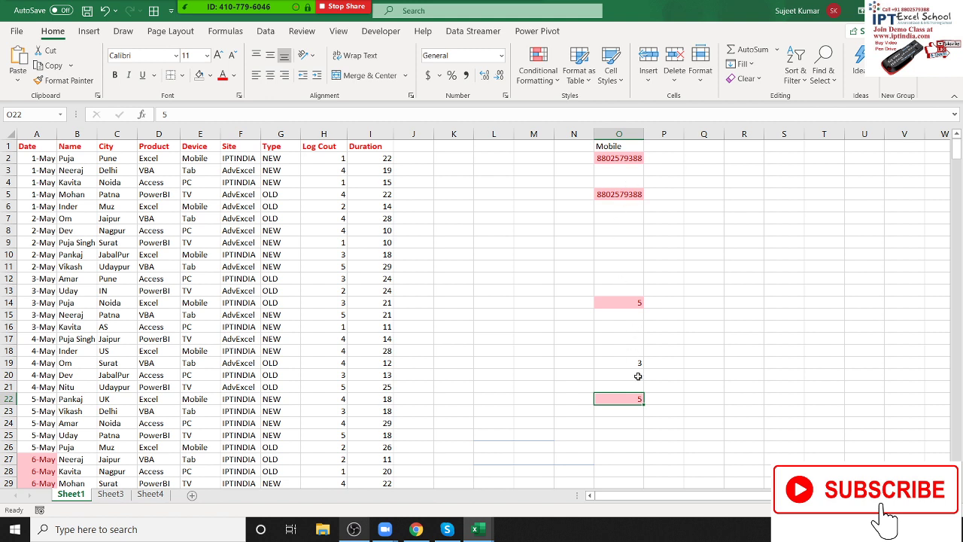
left_click_drag(639, 303, 582, 302)
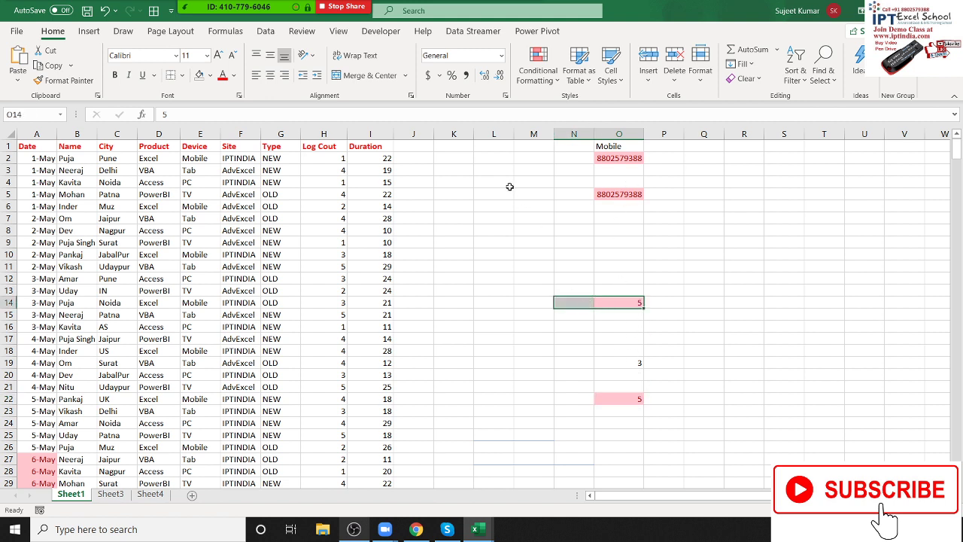
- Enter the heading A/.c in cell K1
left_click(488, 158)
key("Up")
key("Left")
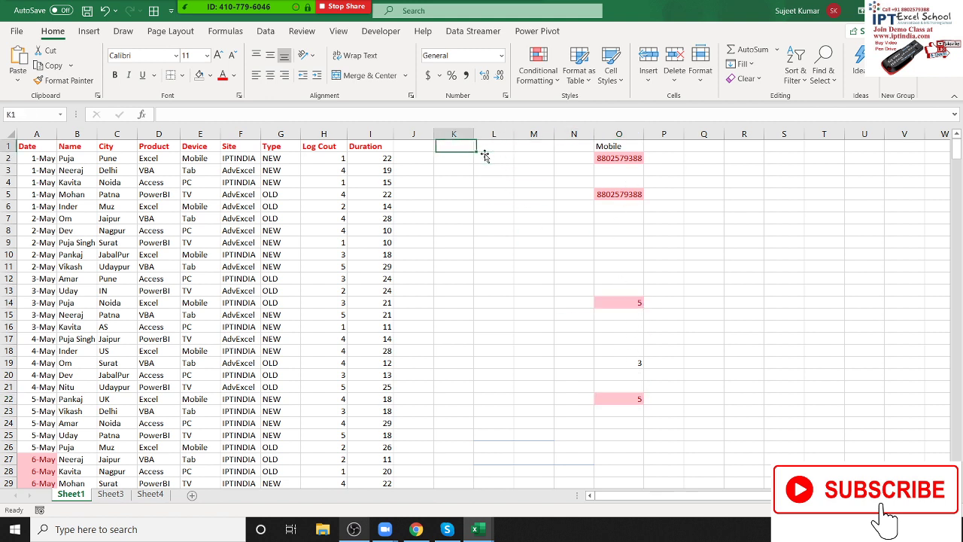
type("A/.c")
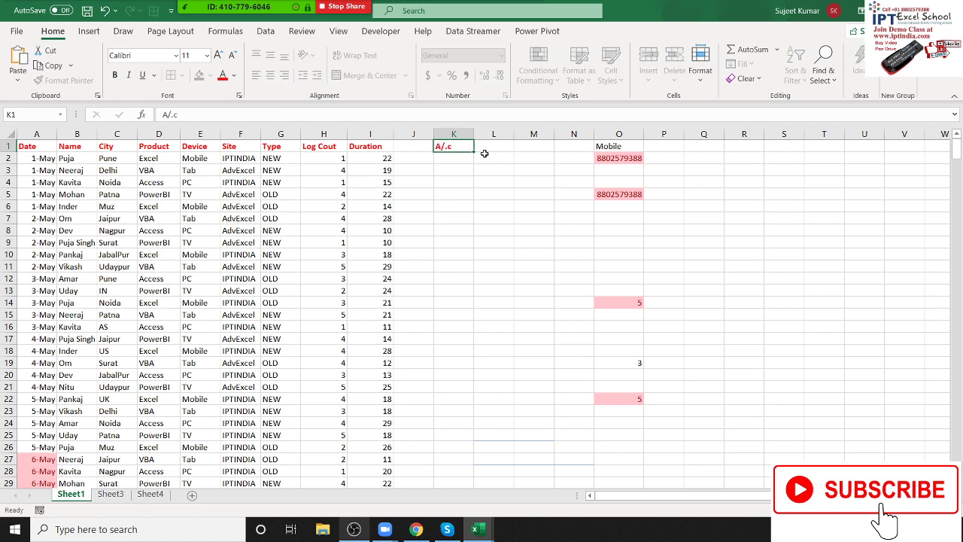
key("Return")
key("Return")
- Enter the value 1 in K2 and K8, then select columns K through O
key("Up")
key("Up")
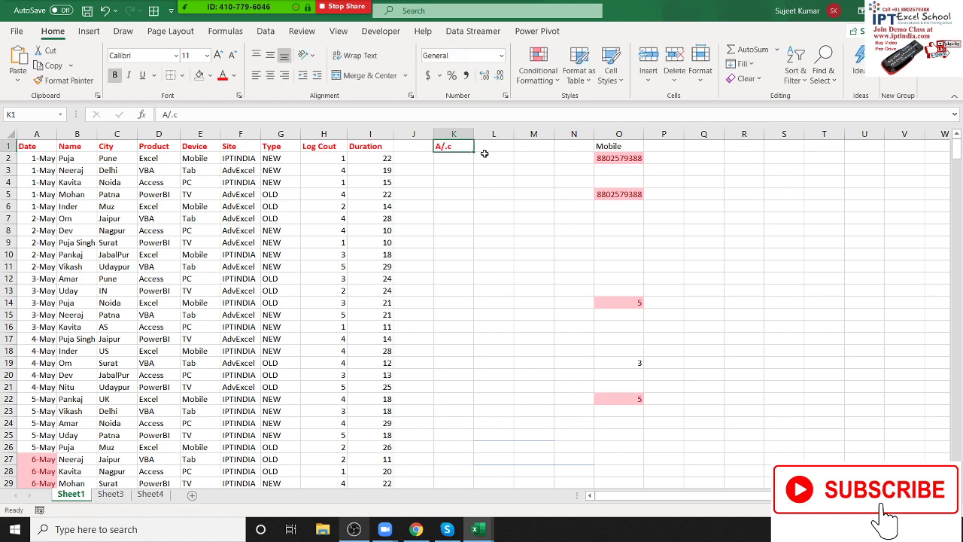
key("Down")
type("1")
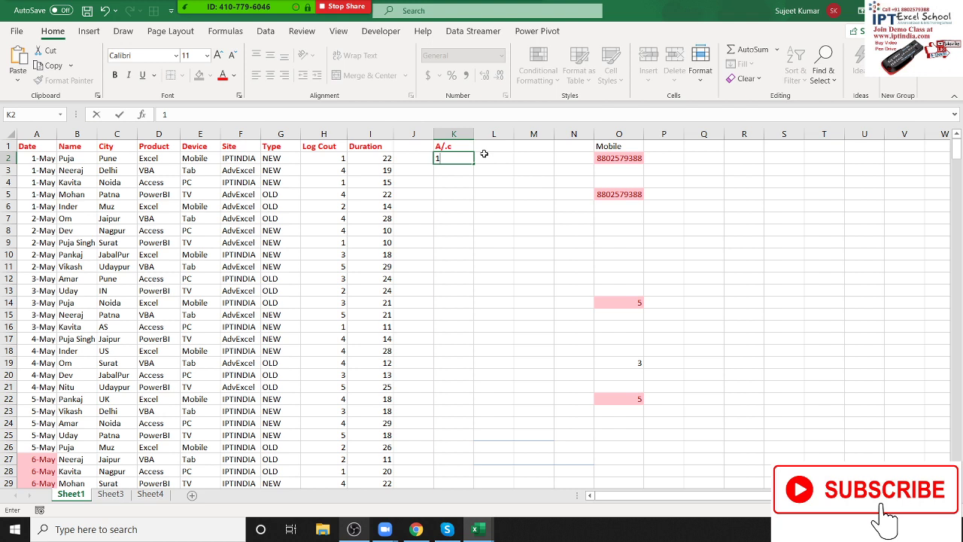
key("Return")
key("Down")
key("Down")
key("Down")
key("Down")
type("1")
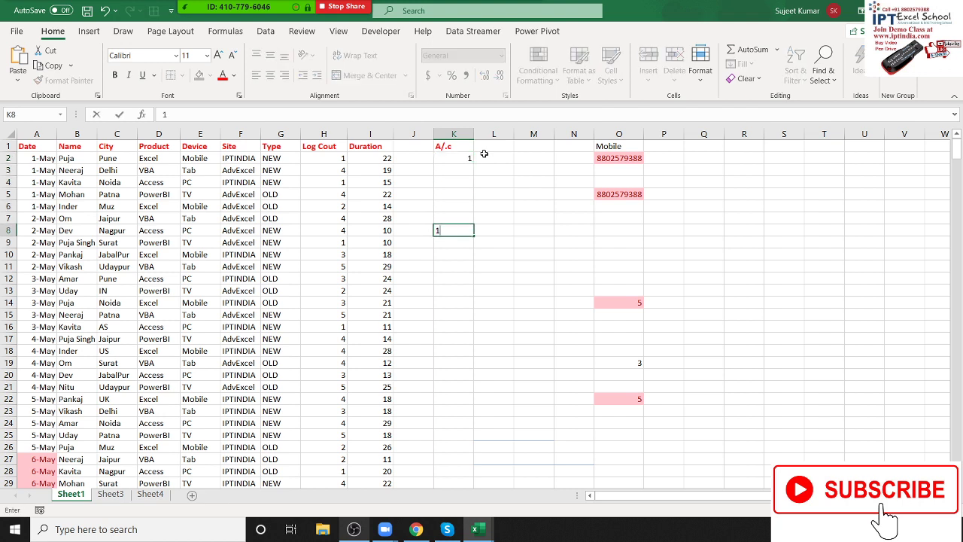
key("ctrl+Return")
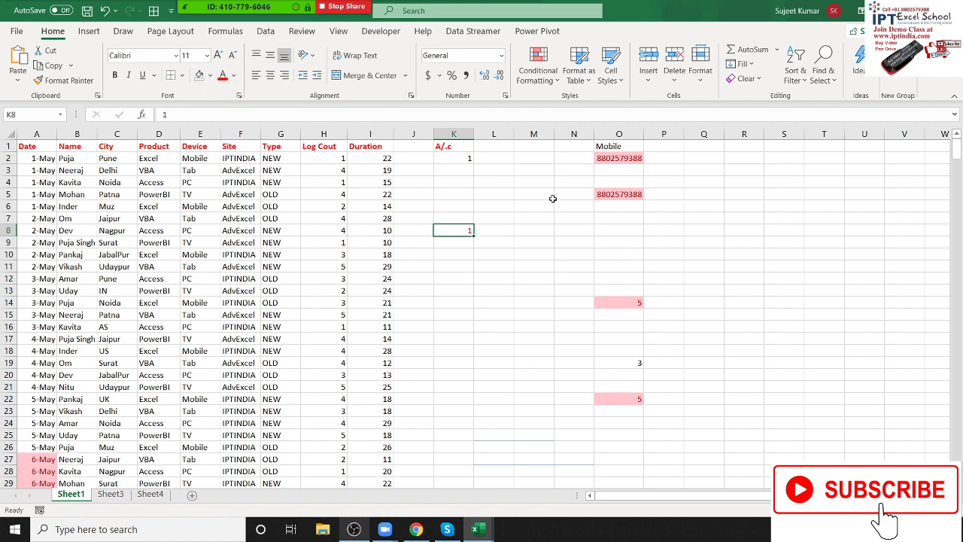
mouse_move(454, 134)
left_mouse_down()
mouse_move(619, 134)
mouse_move(618, 145)
left_mouse_up()
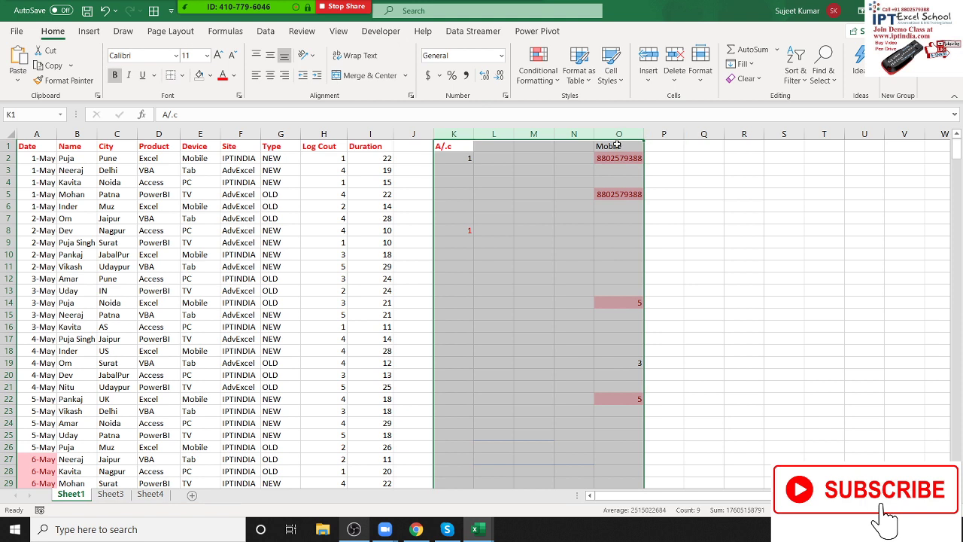
- Delete columns K through O, removing the Mobile and A/.c test columns
key("ctrl+minus")
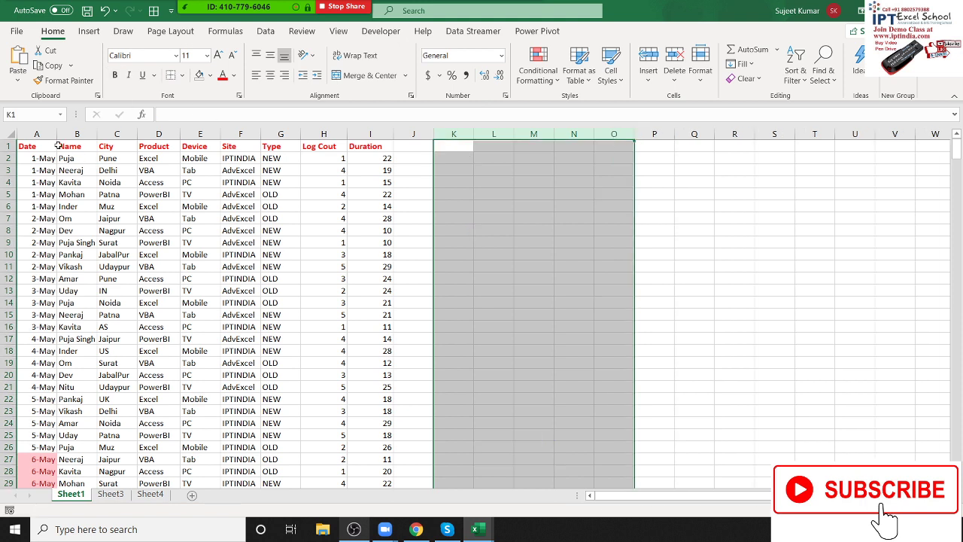
left_click(51, 144)
left_click(538, 68)
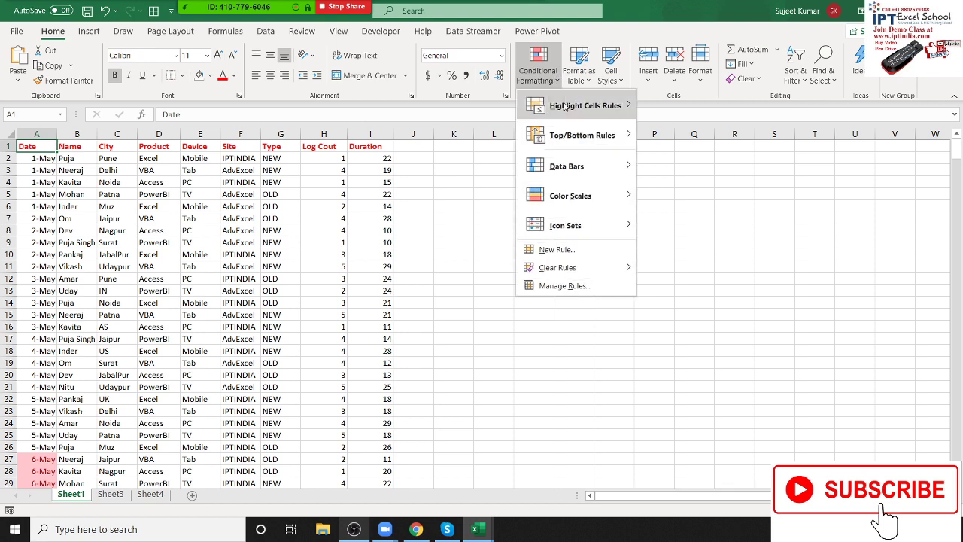
mouse_move(619, 113)
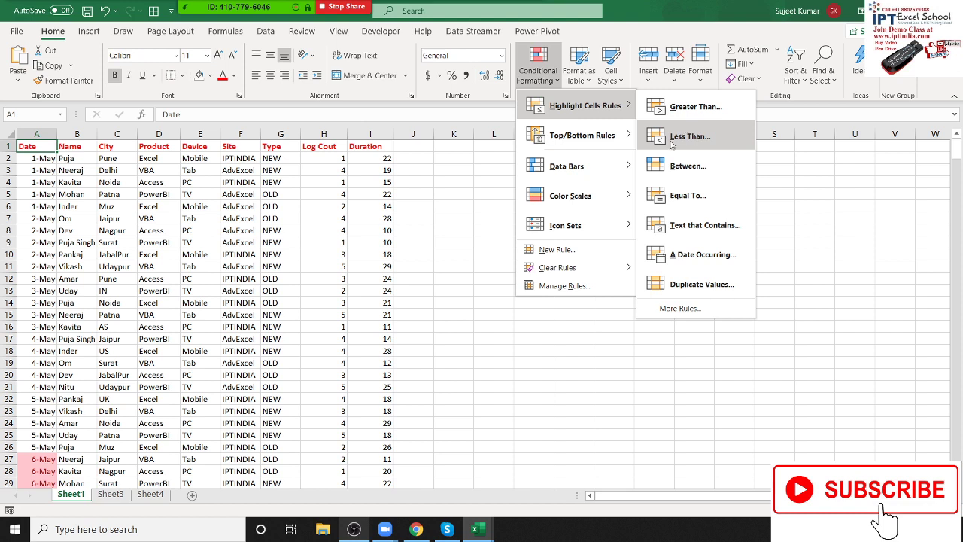
left_click(288, 191)
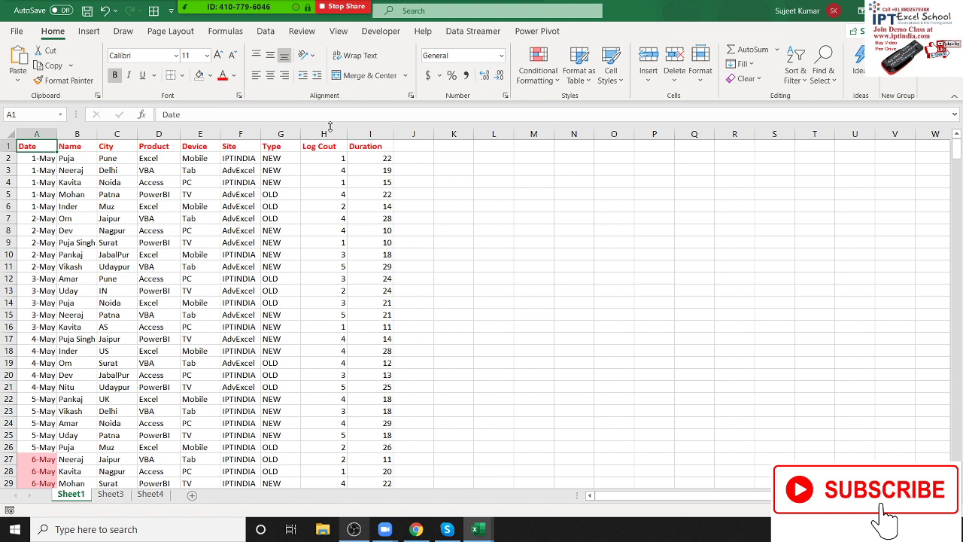
- Add a new blank sheet and type placeholder labels A1 and B1 in the first row
left_click(557, 158)
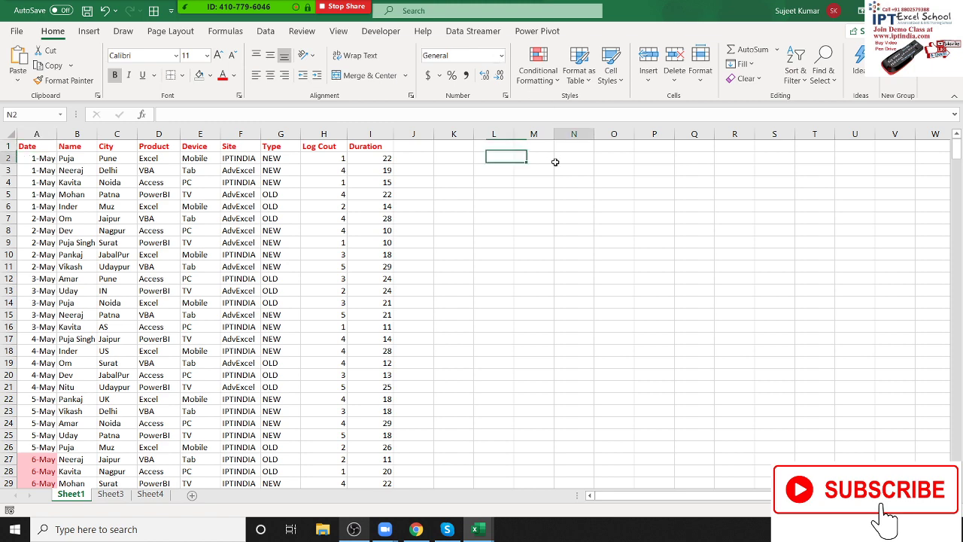
left_click(192, 495)
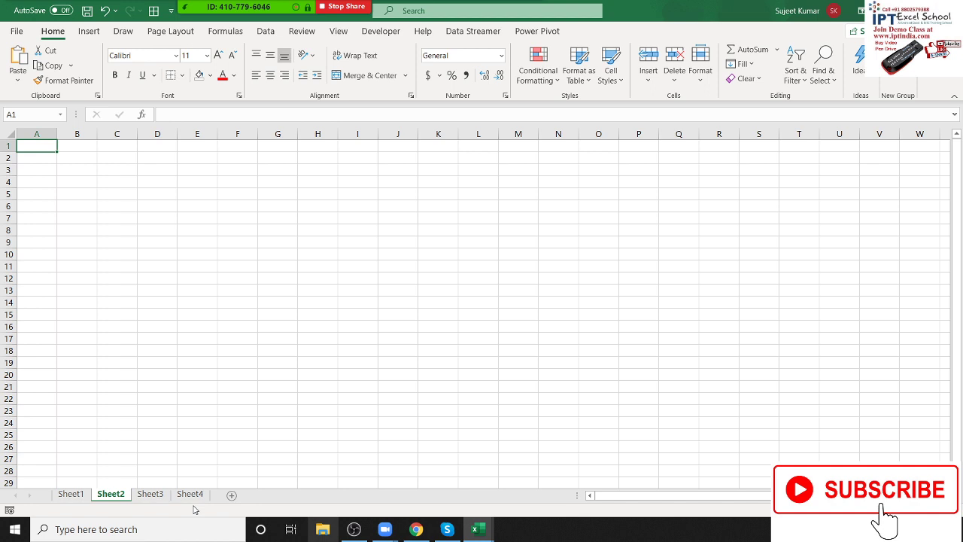
type("A0")
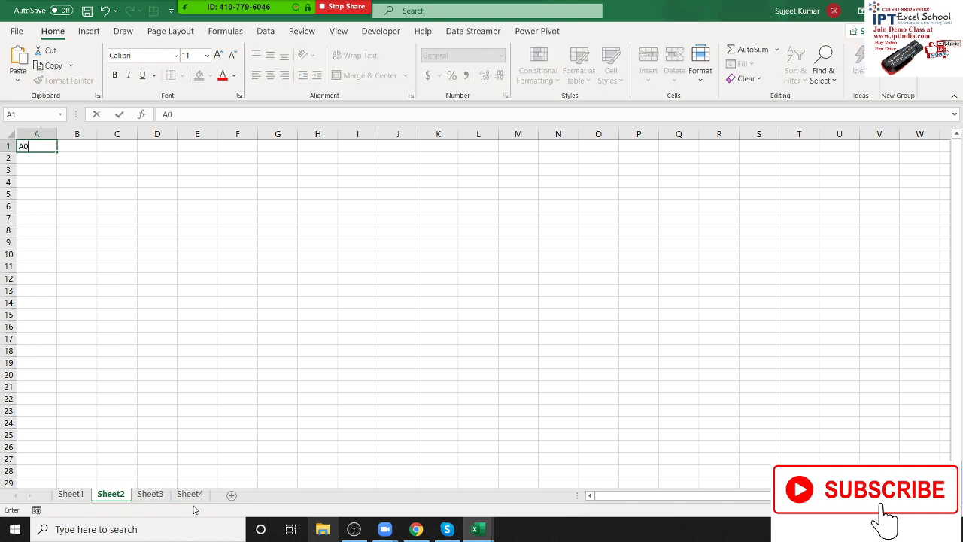
key("BackSpace")
type("1")
key("Tab")
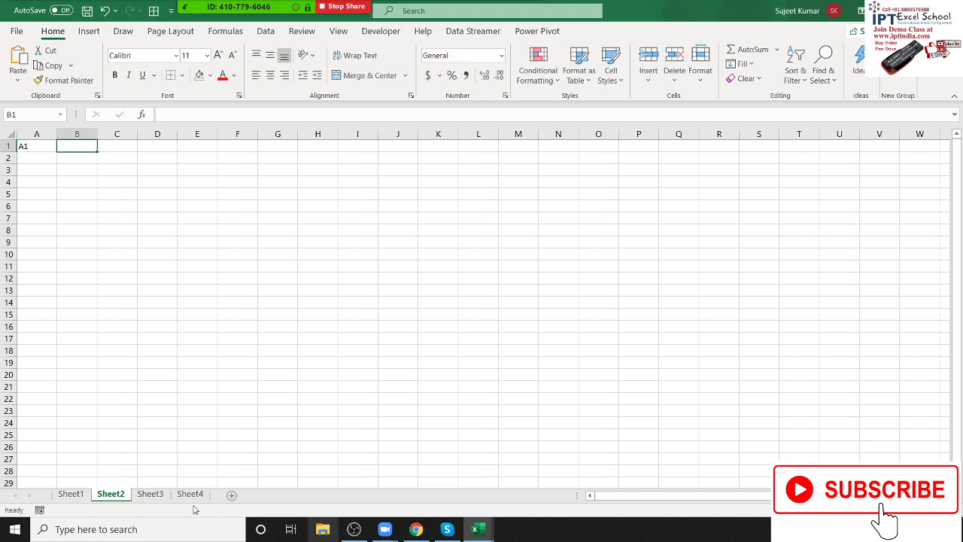
type("B1")
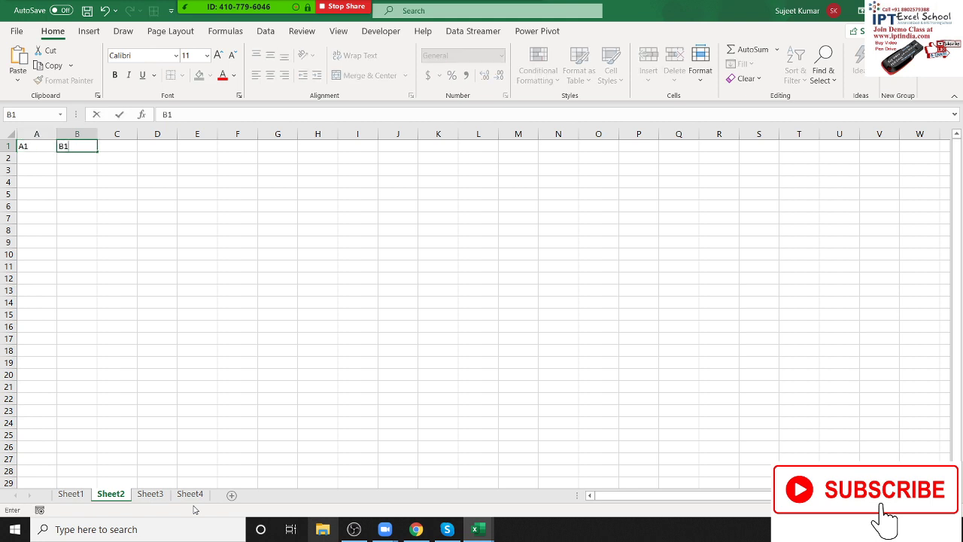
key("Return")
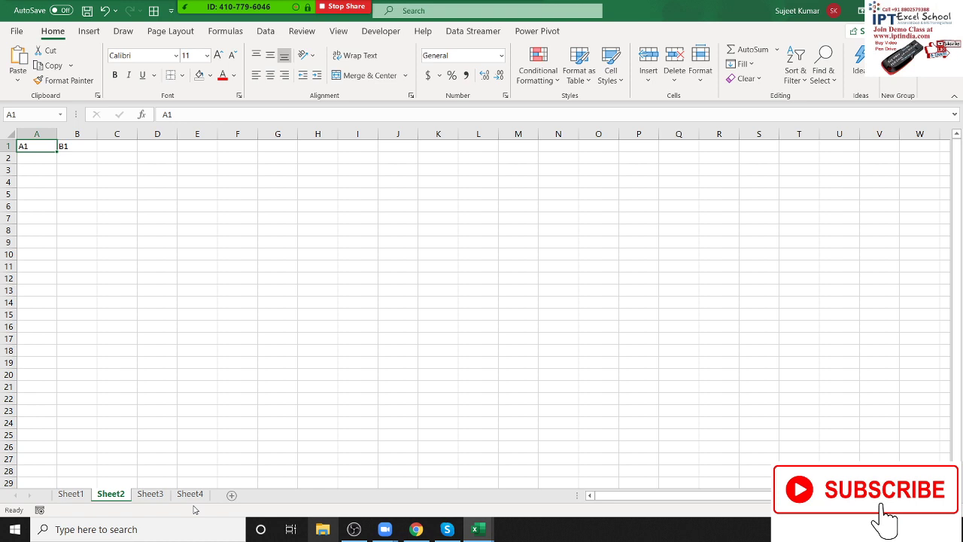
- Enter headers D1 and D2 with values 20 and 30 beneath them
type("D1")
key("Tab")
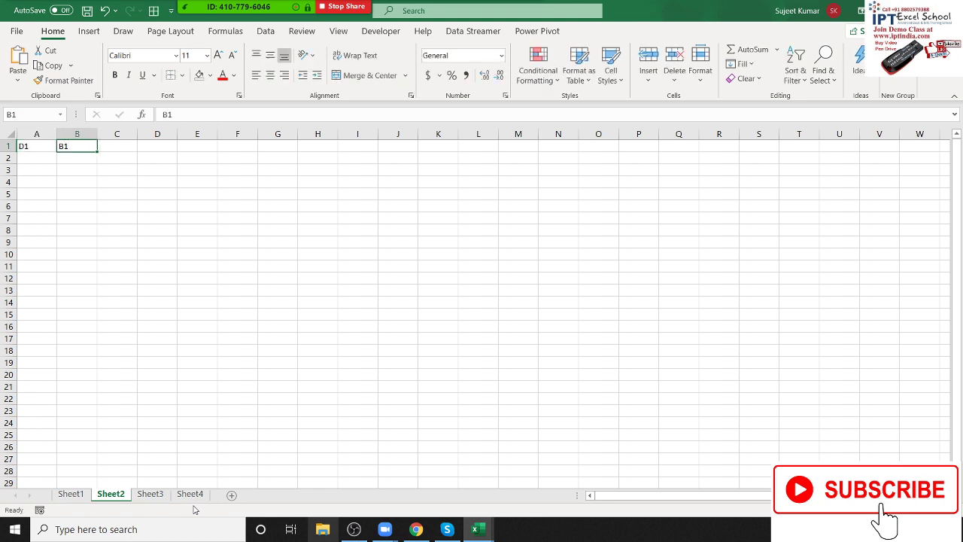
type("D2")
key("Return")
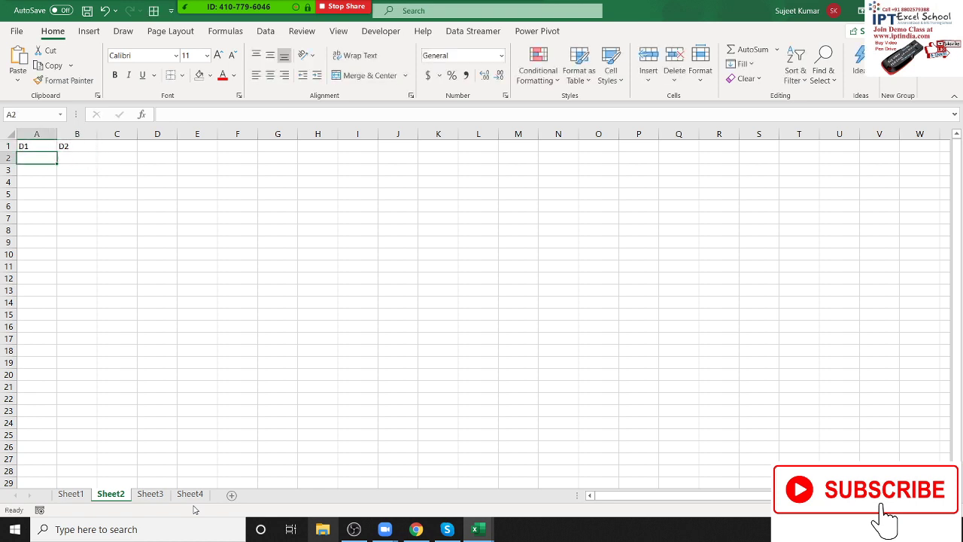
type("20")
key("Tab")
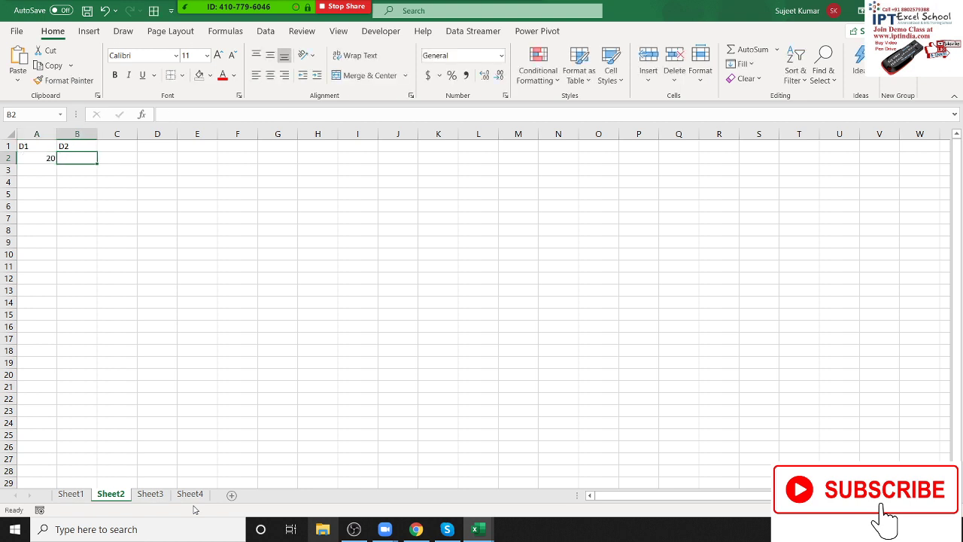
type("30")
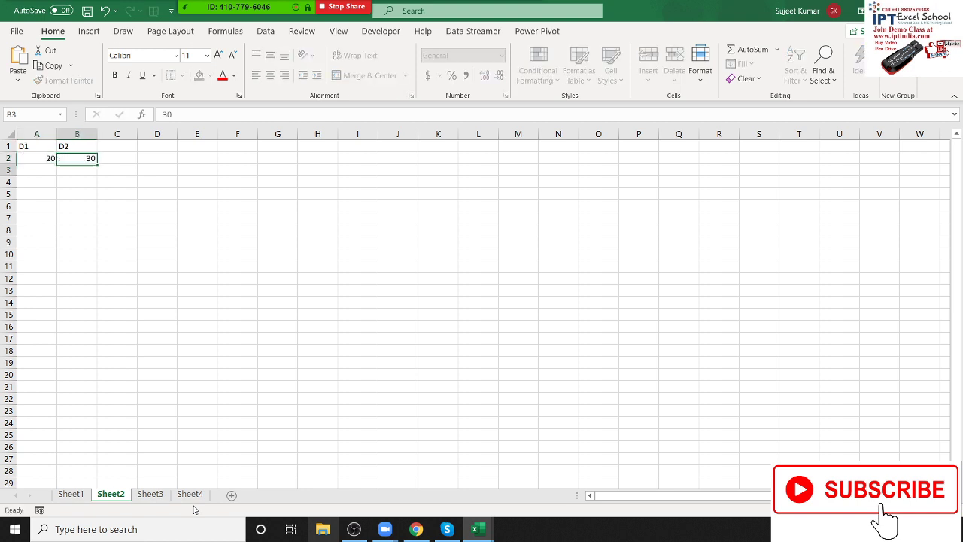
key("Return")
key("Up")
key("Left")
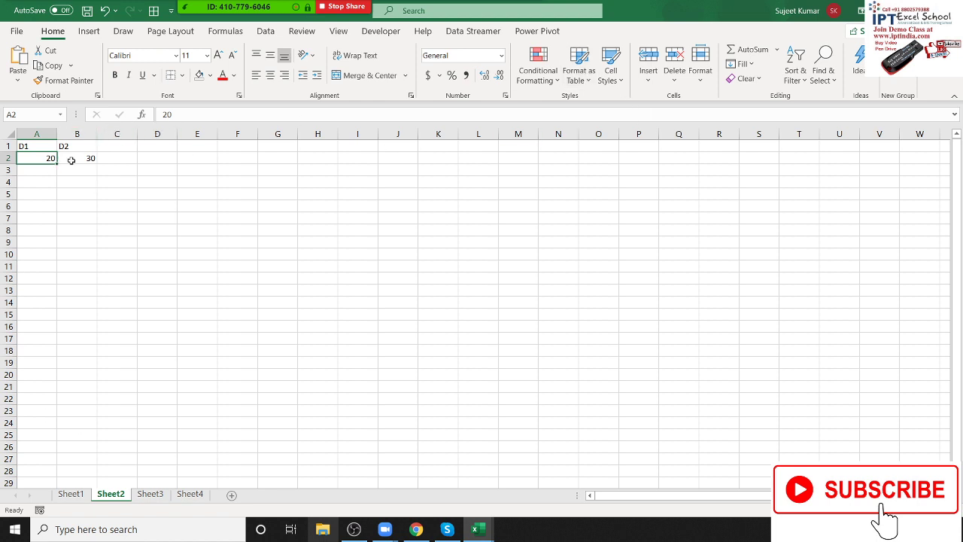
- Apply an Equal To highlight rule to A2 comparing it with B2
left_click(539, 66)
mouse_move(587, 106)
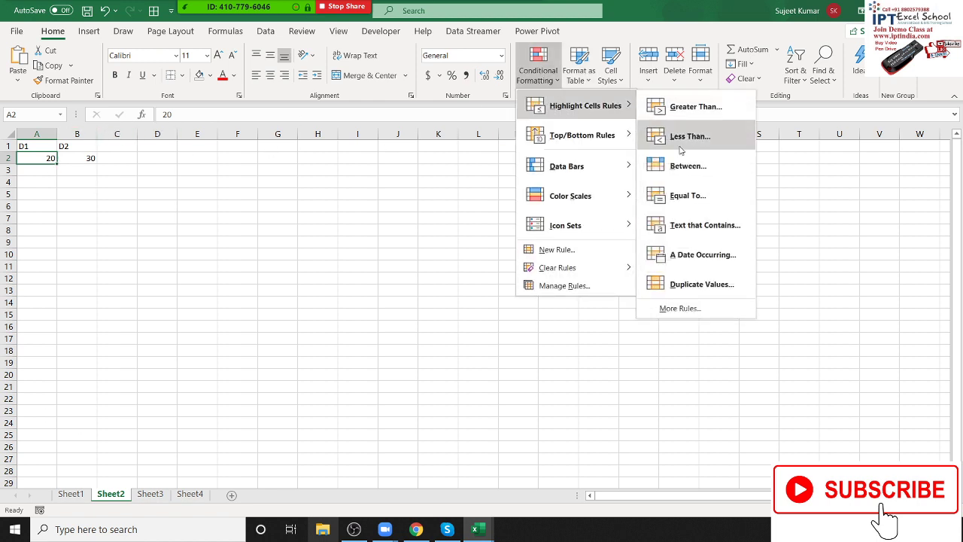
left_click(679, 199)
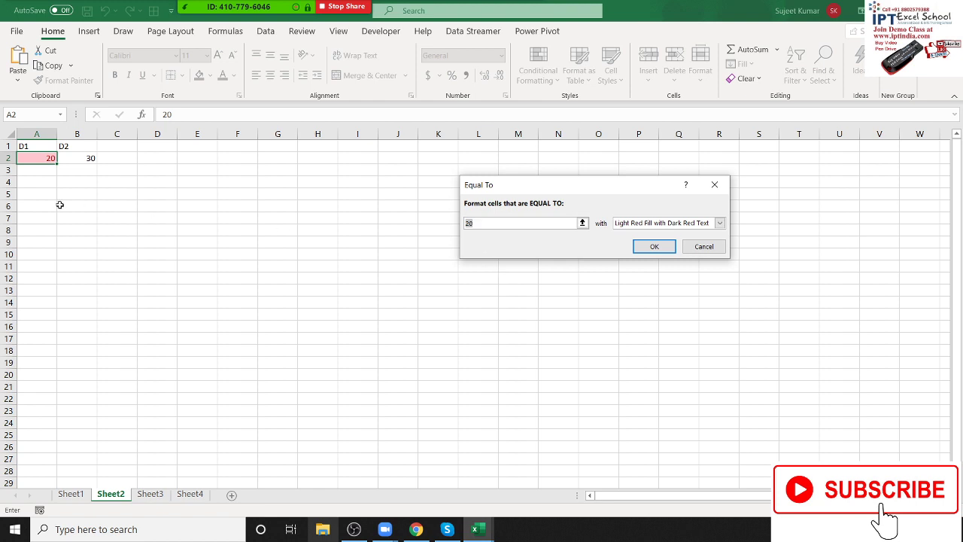
left_click(76, 158)
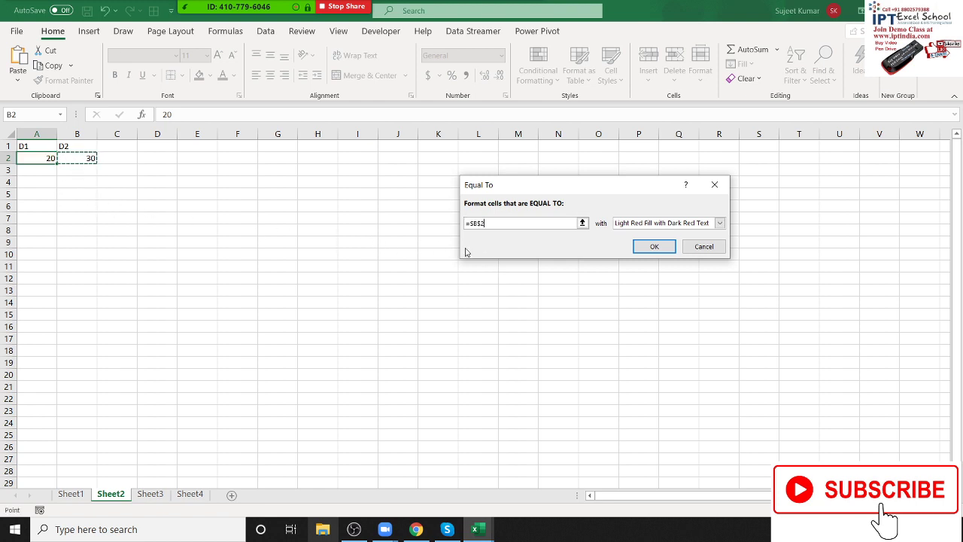
left_click(475, 223)
left_click(641, 254)
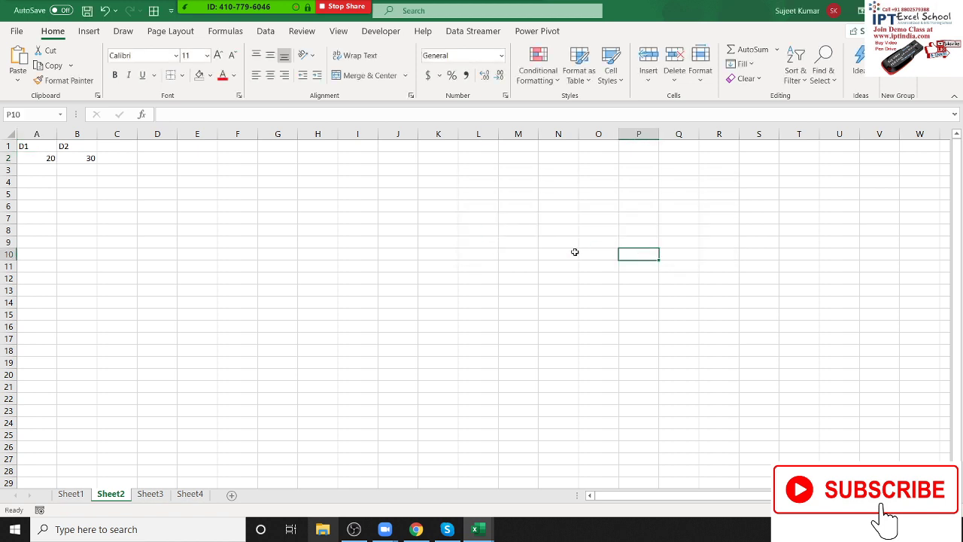
left_click(45, 160)
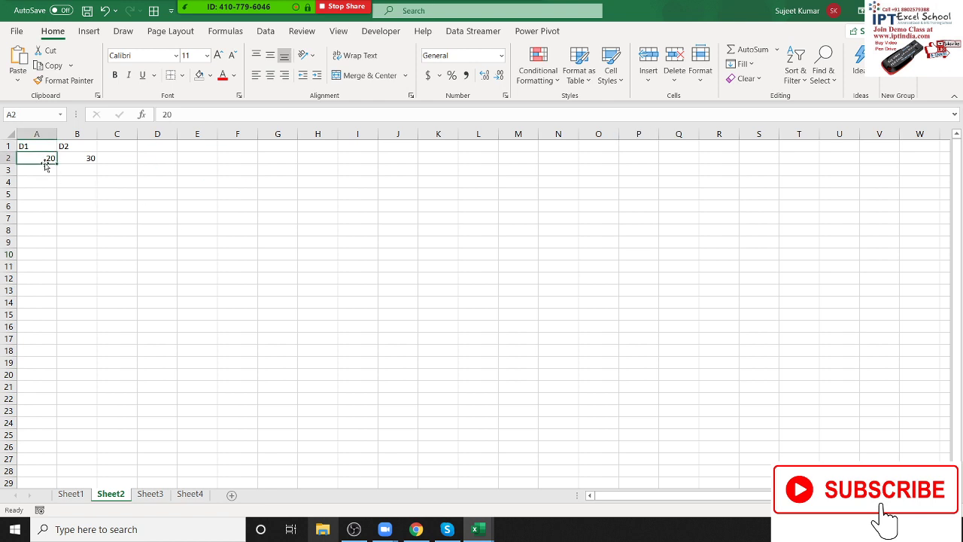
- Start a second Equal To rule referencing A2, then cancel it
left_click(552, 89)
mouse_move(566, 107)
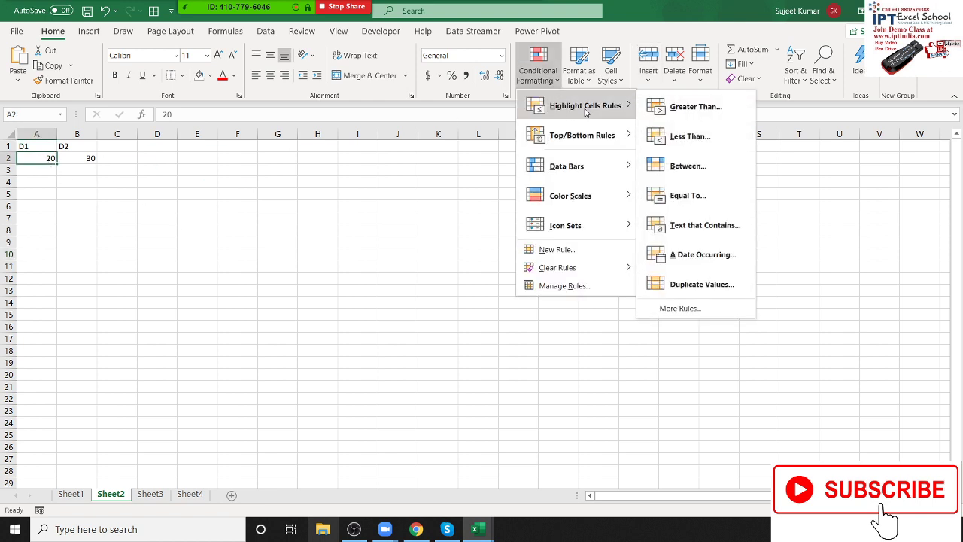
left_click(679, 198)
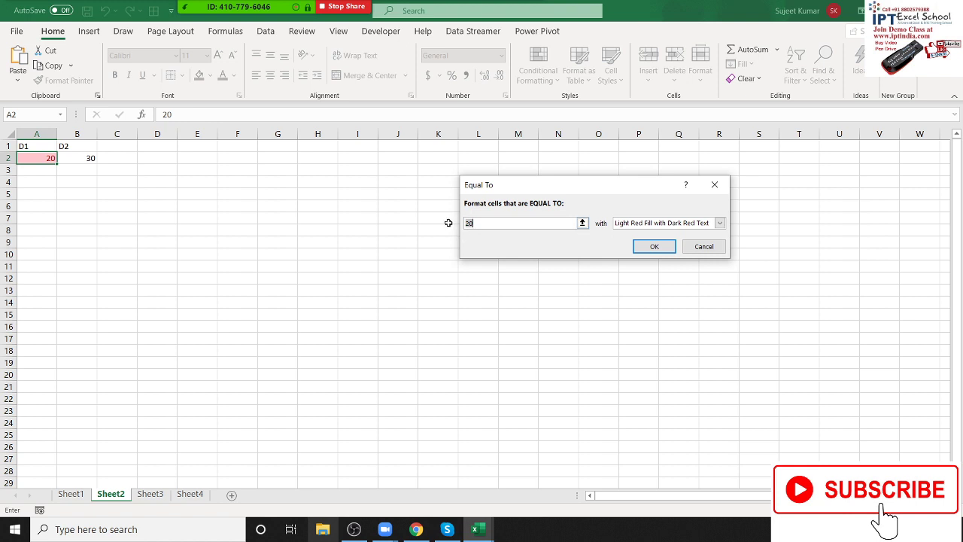
left_click(47, 159)
left_click(471, 225)
key("Escape")
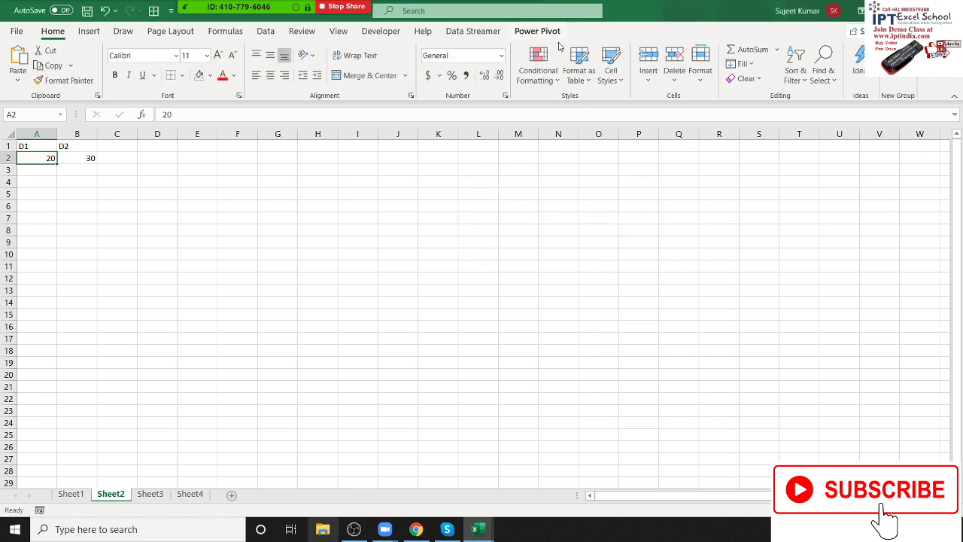
- Delete the Cell Value = $B2 rule in the Conditional Formatting Rules Manager
left_click(555, 63)
left_click(566, 283)
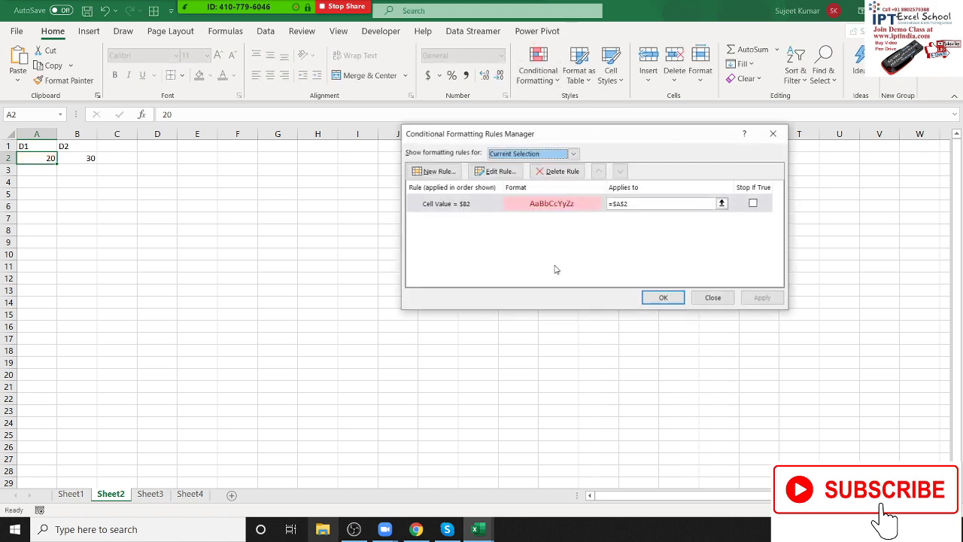
left_click(463, 200)
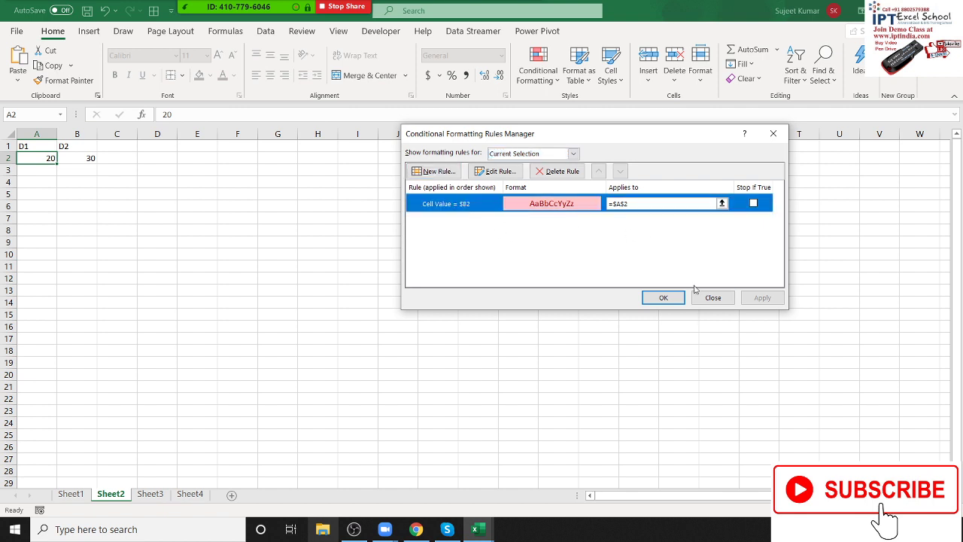
left_click(558, 172)
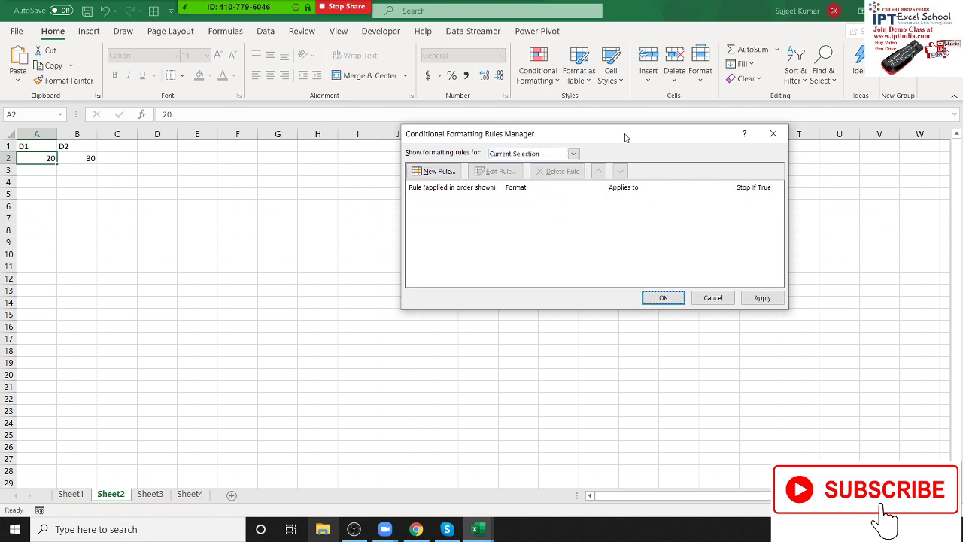
left_click(773, 134)
left_click(538, 69)
mouse_move(583, 103)
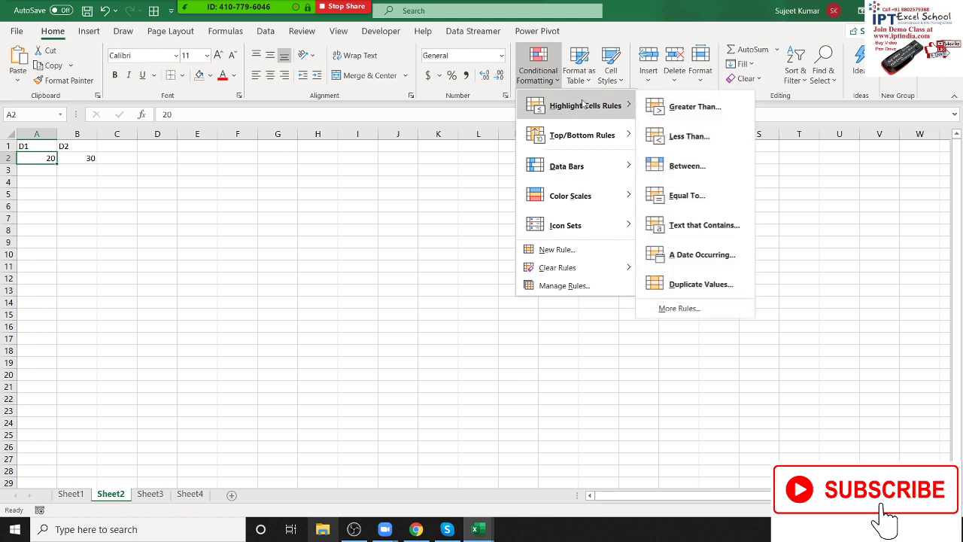
- Create a new rule for A2 highlighting cell values not equal to B2
left_click(708, 318)
left_click(534, 255)
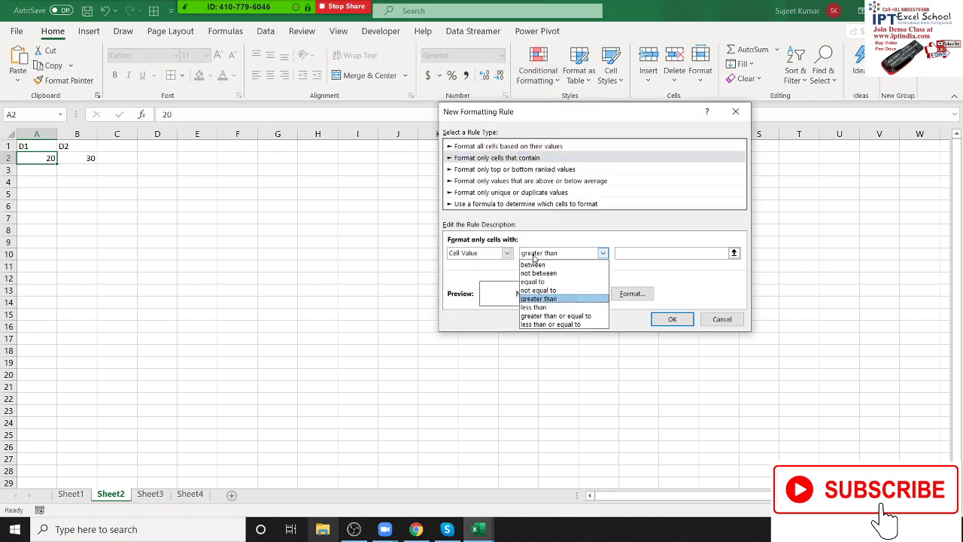
left_click(544, 291)
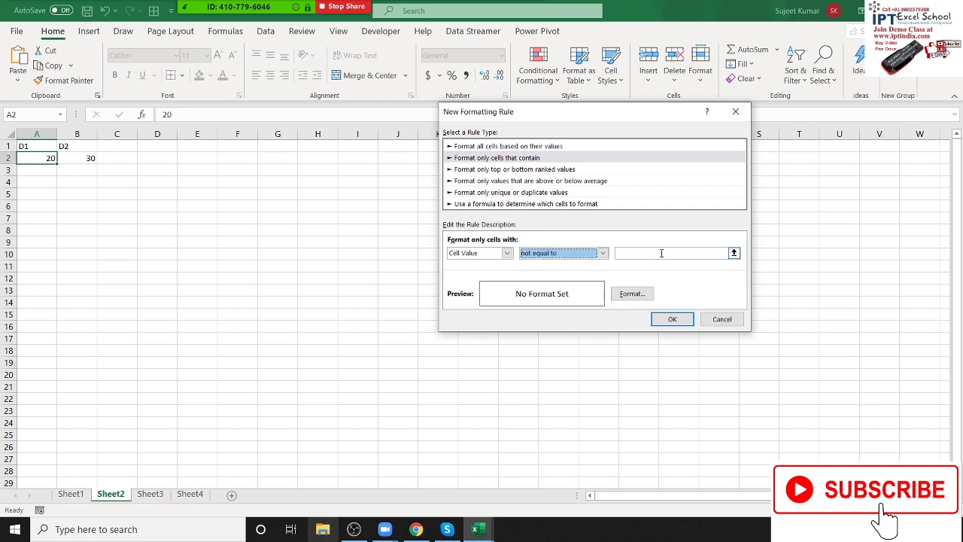
left_click(658, 255)
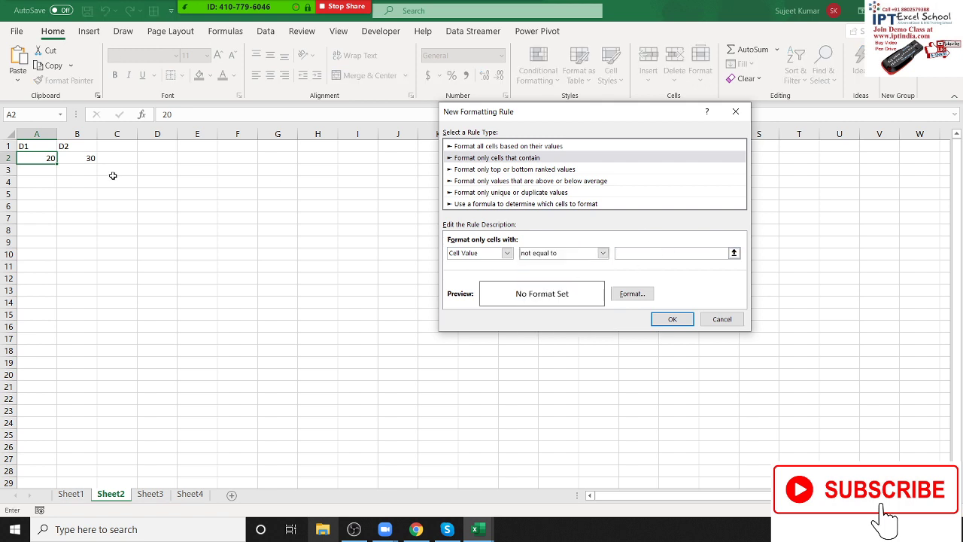
left_click(31, 158)
left_click(70, 160)
- Give the not-equal rule a solid red fill and apply it, then select B2
left_click(631, 293)
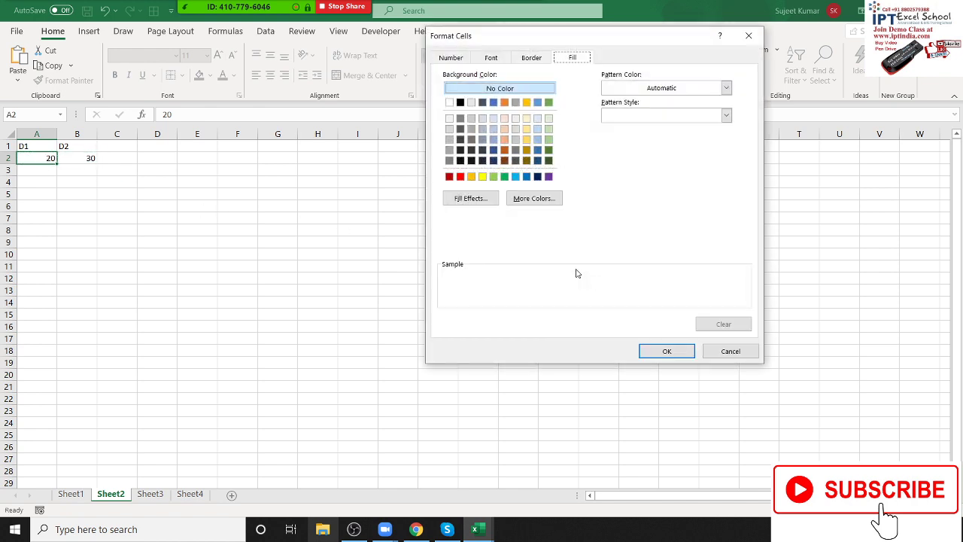
left_click(460, 177)
left_click(667, 351)
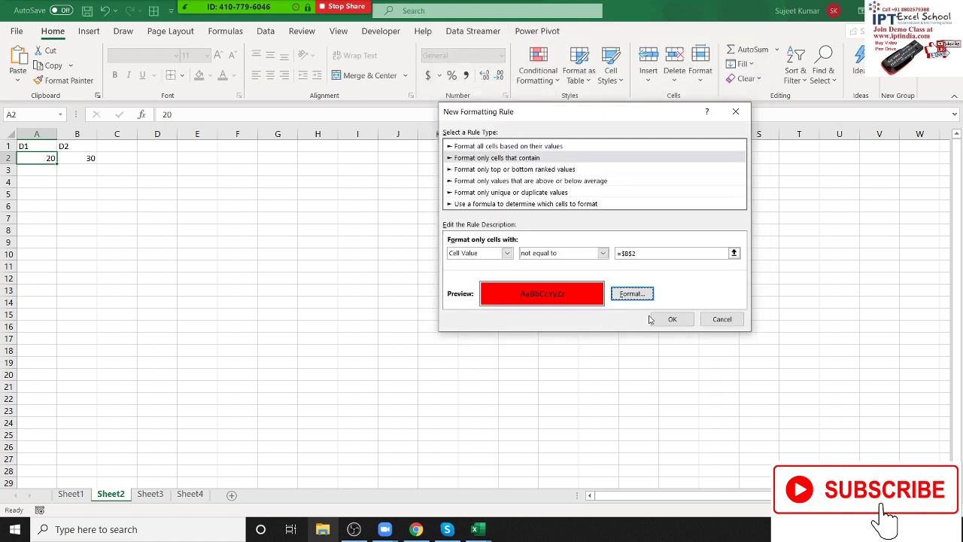
left_click(628, 253)
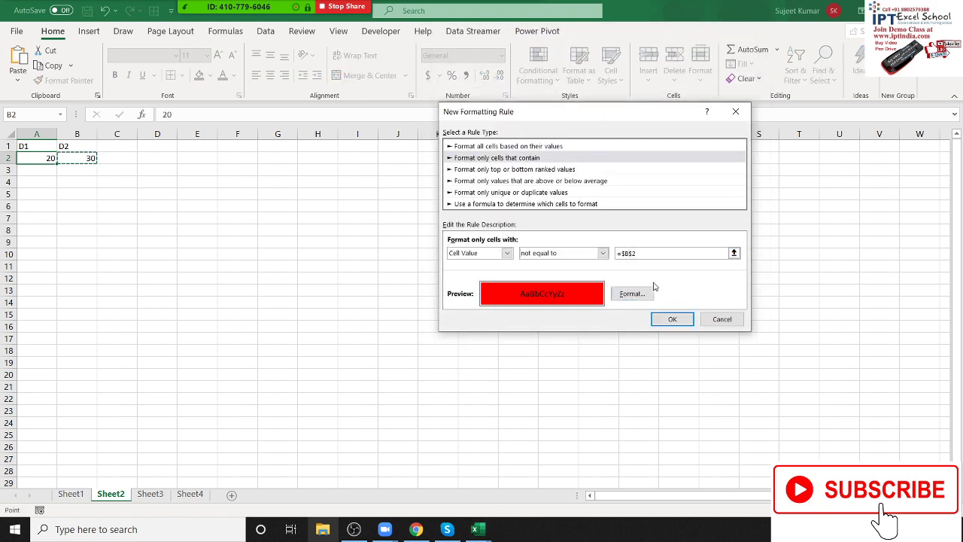
key("Delete")
left_click(662, 325)
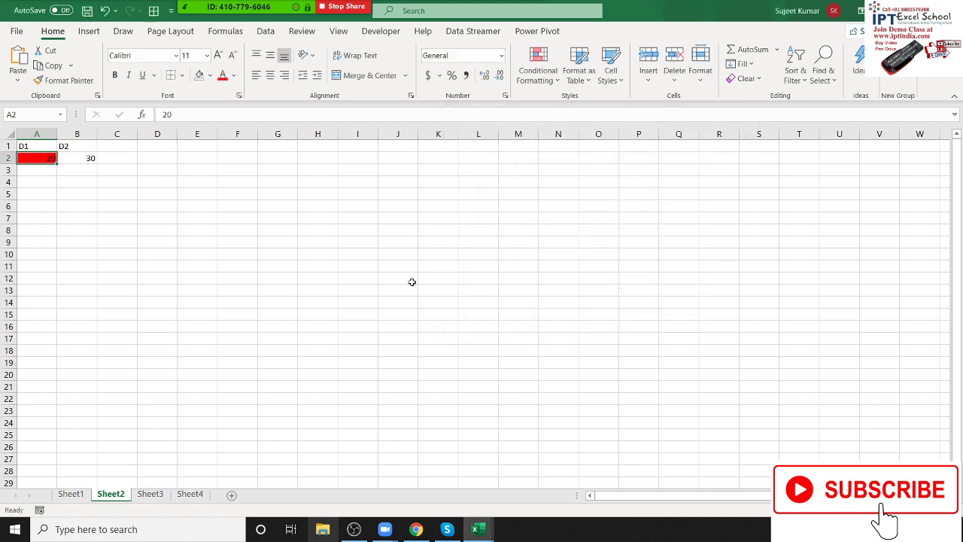
left_click(82, 159)
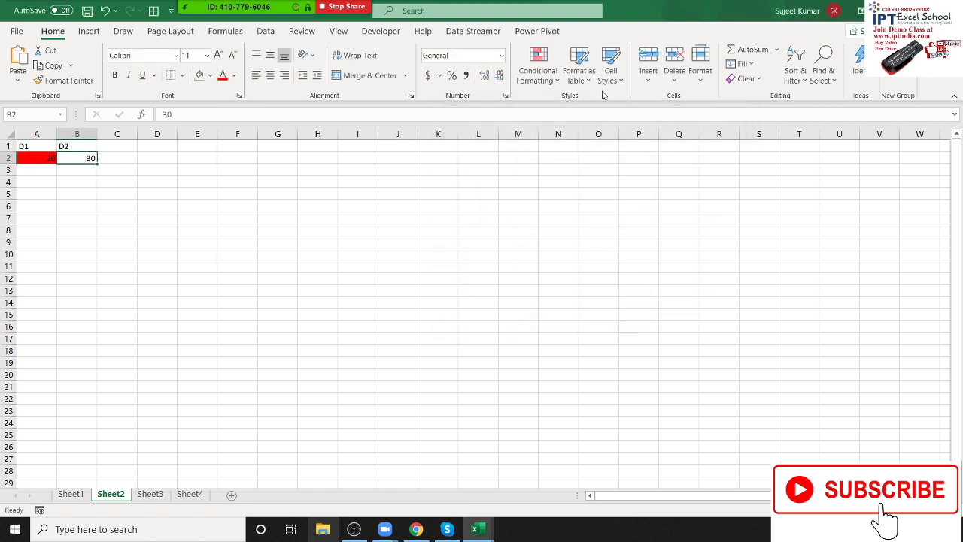
left_click(542, 81)
mouse_move(546, 101)
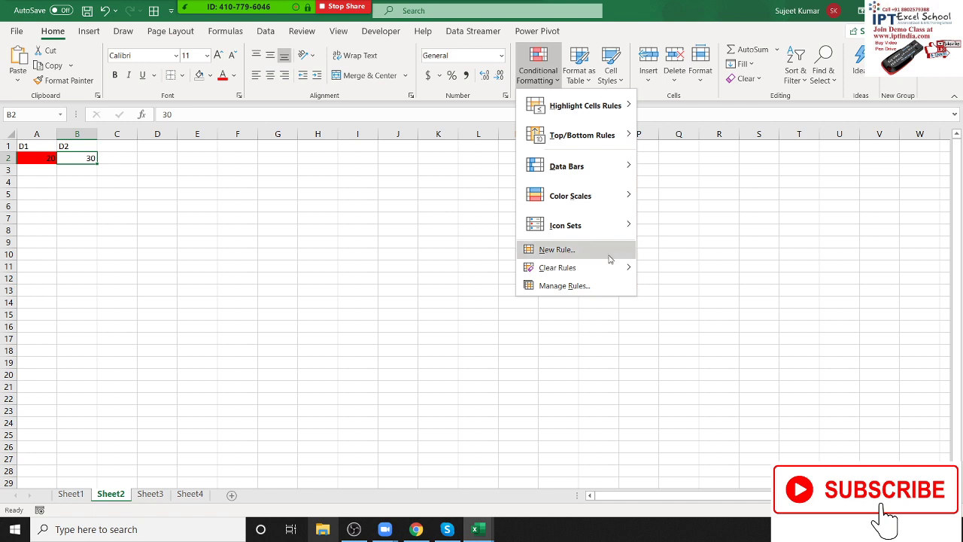
- Add a rule for B2: cell value not equal to =$A2, filled red
left_click(557, 250)
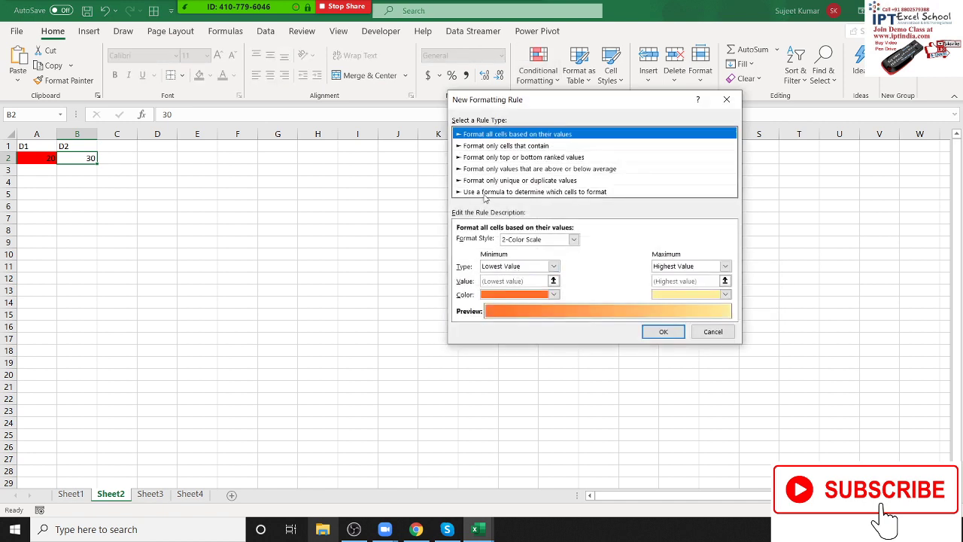
left_click(477, 146)
left_click(612, 241)
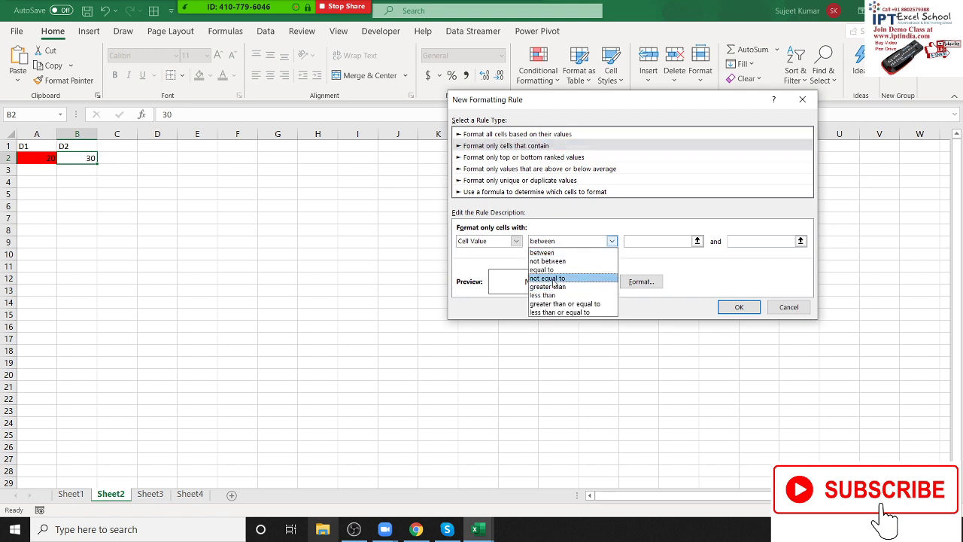
left_click(587, 278)
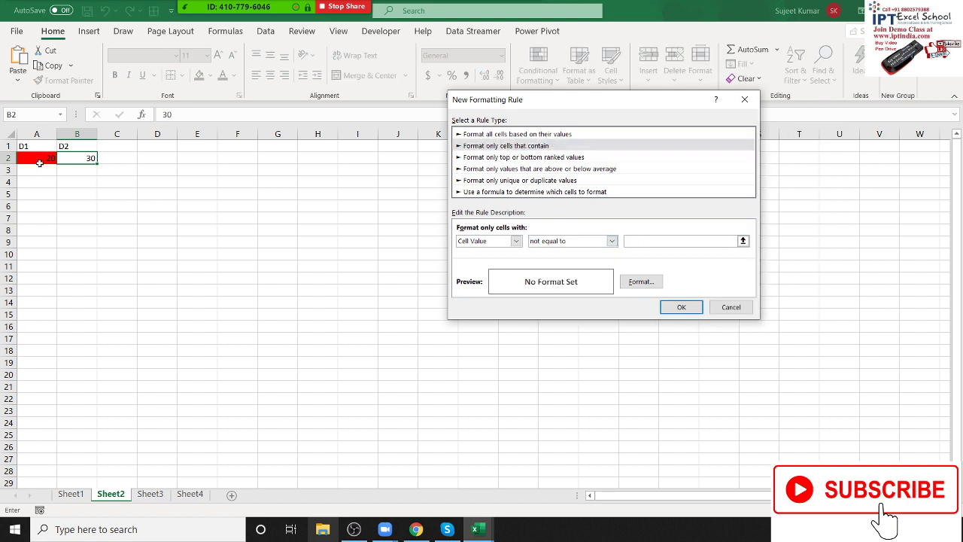
left_click(39, 158)
left_click(641, 281)
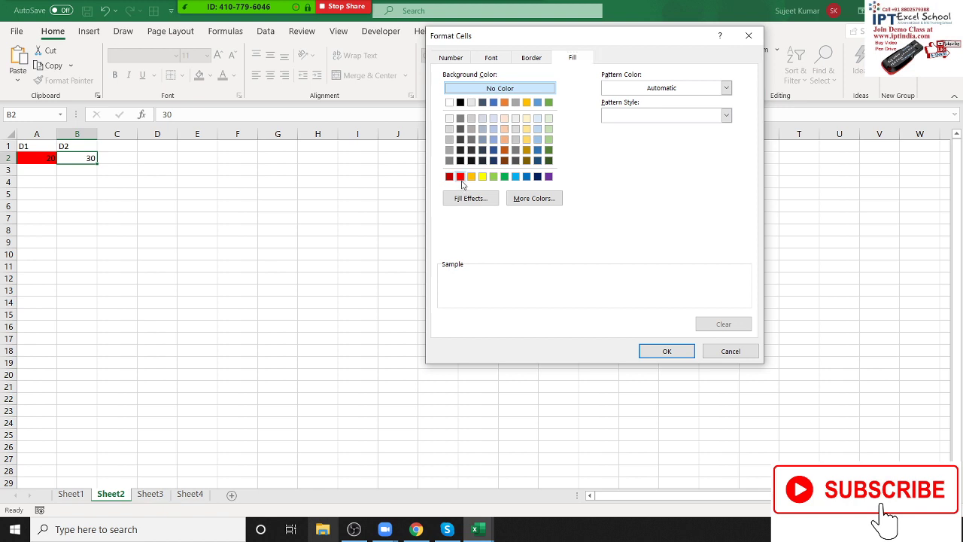
left_click(460, 176)
left_click(667, 351)
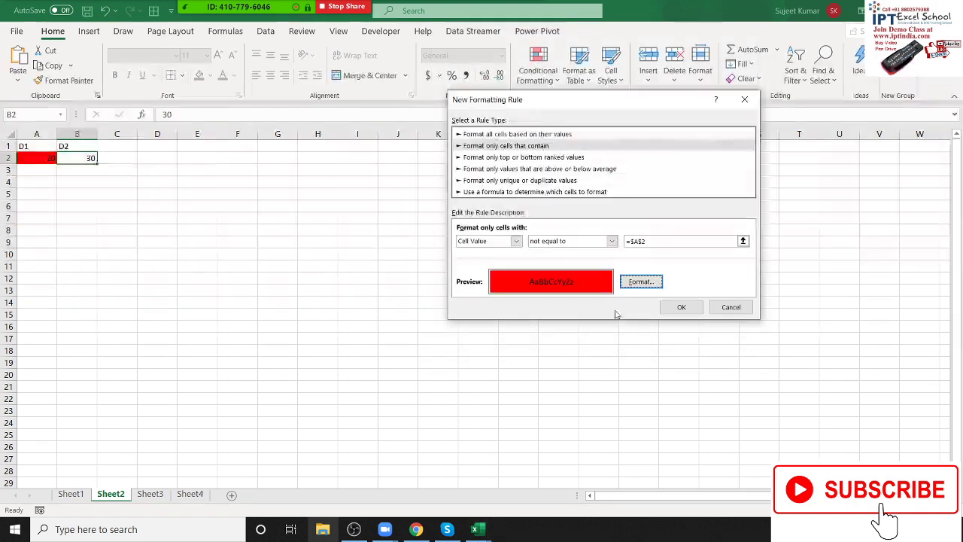
left_click(641, 242)
key("BackSpace")
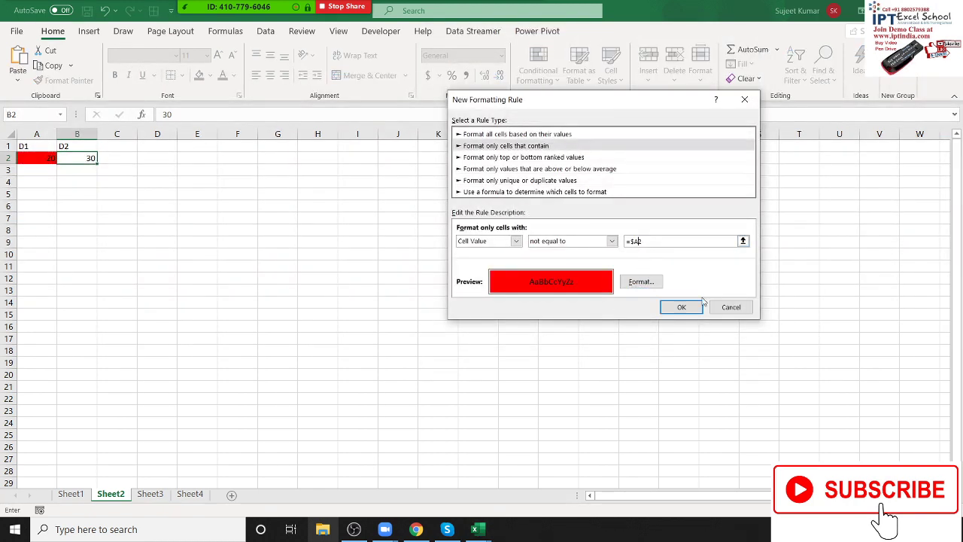
left_click(682, 307)
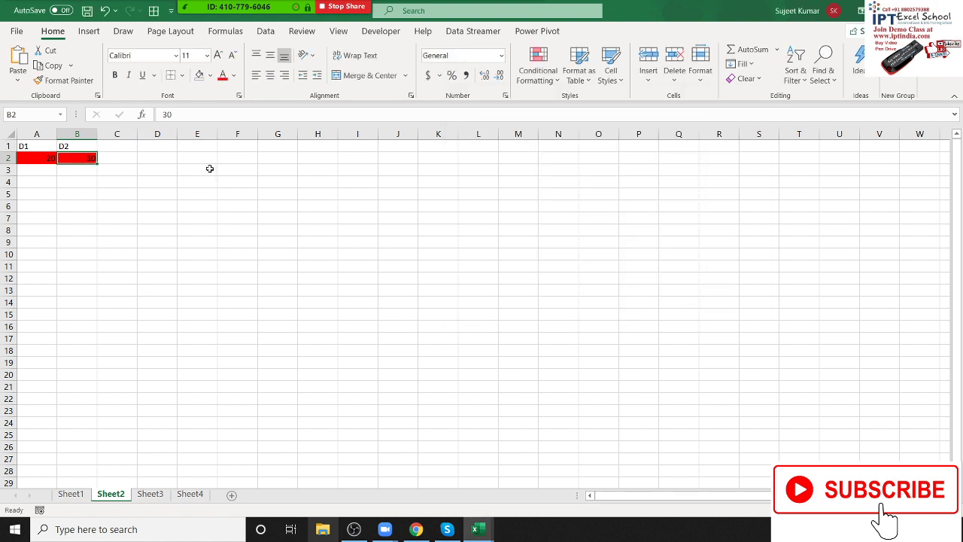
- Copy the A2:B2 formatting down to row 27 with Format Painter
mouse_move(42, 158)
left_mouse_down()
mouse_move(73, 155)
mouse_move(80, 460)
left_mouse_up()
left_click(64, 80)
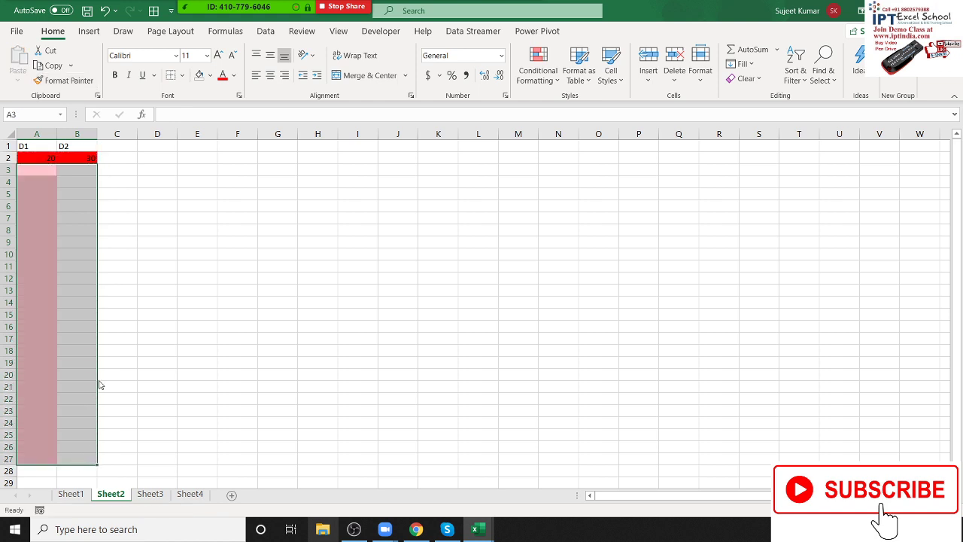
left_click(198, 269)
left_click(42, 190)
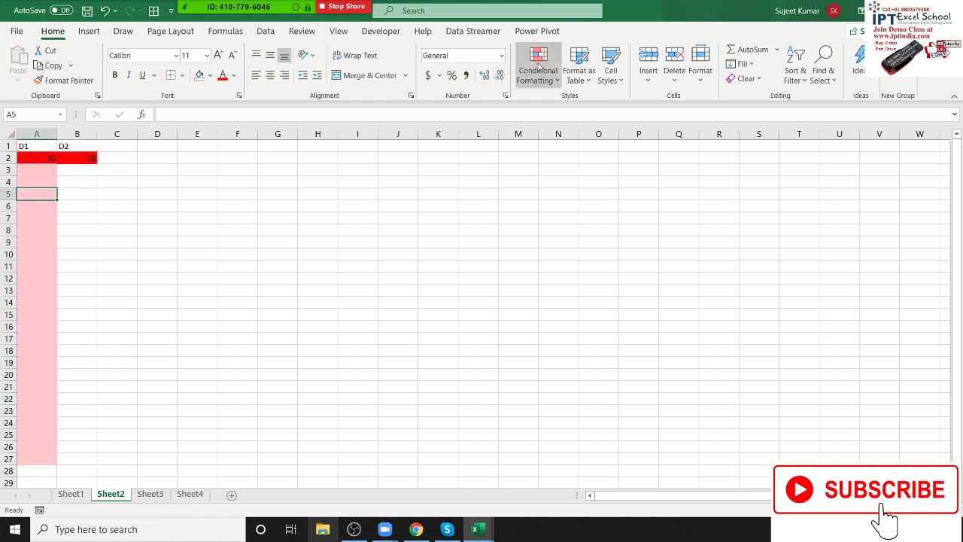
- Edit the Cell Value = $B3 rule and set its fill to red
left_click(538, 66)
left_click(557, 287)
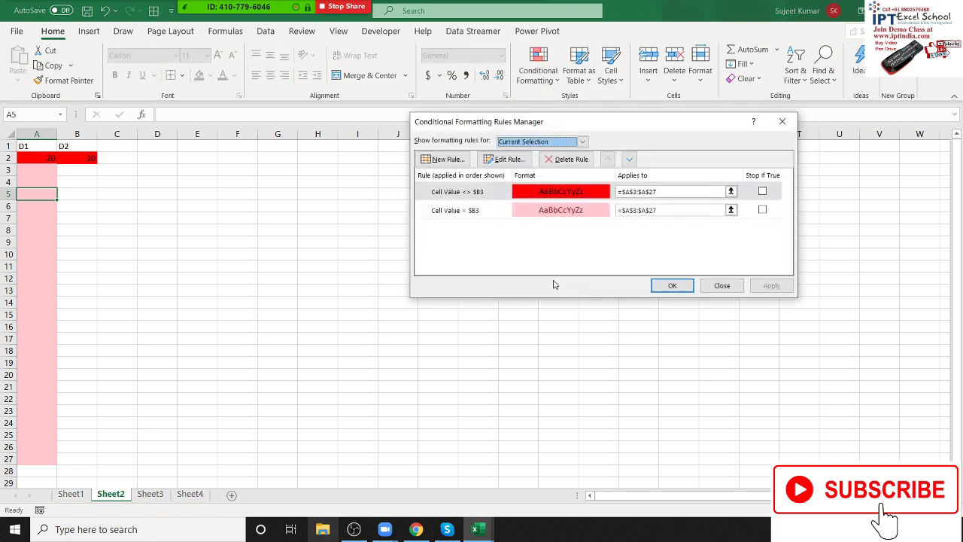
left_click(518, 216)
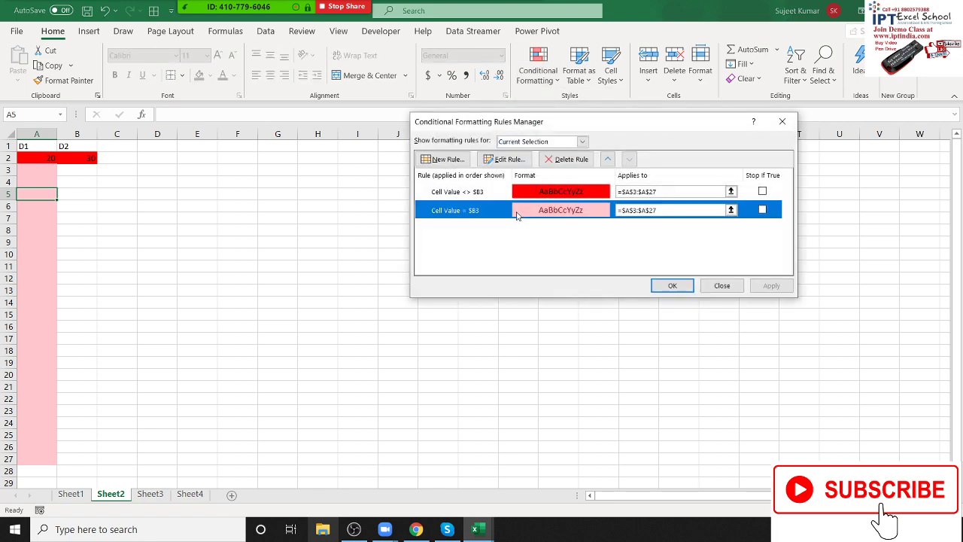
double_click(517, 216)
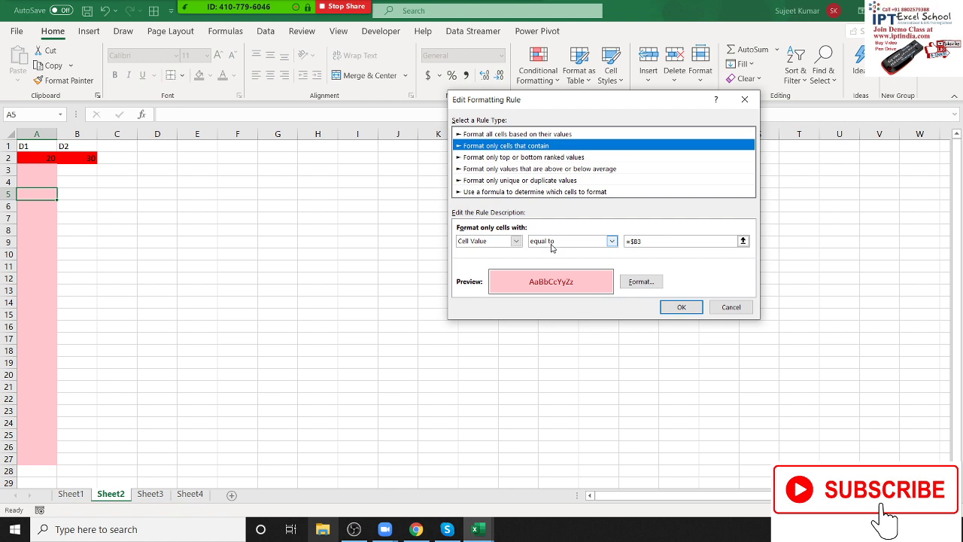
left_click(553, 243)
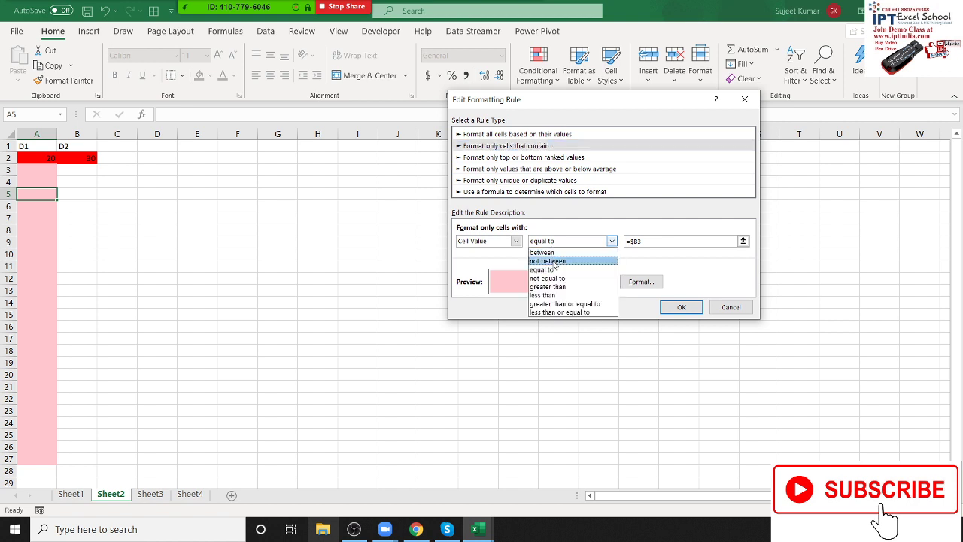
left_click(548, 262)
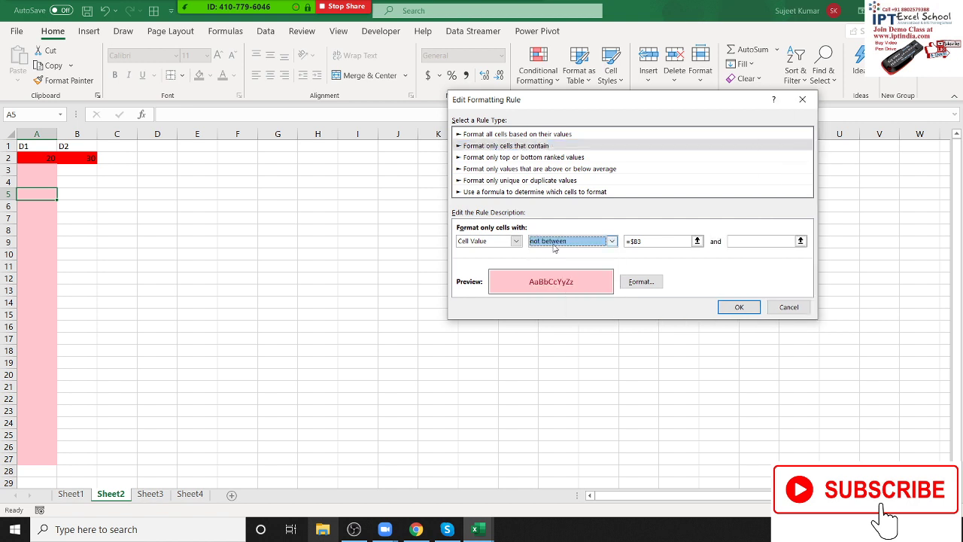
left_click(554, 244)
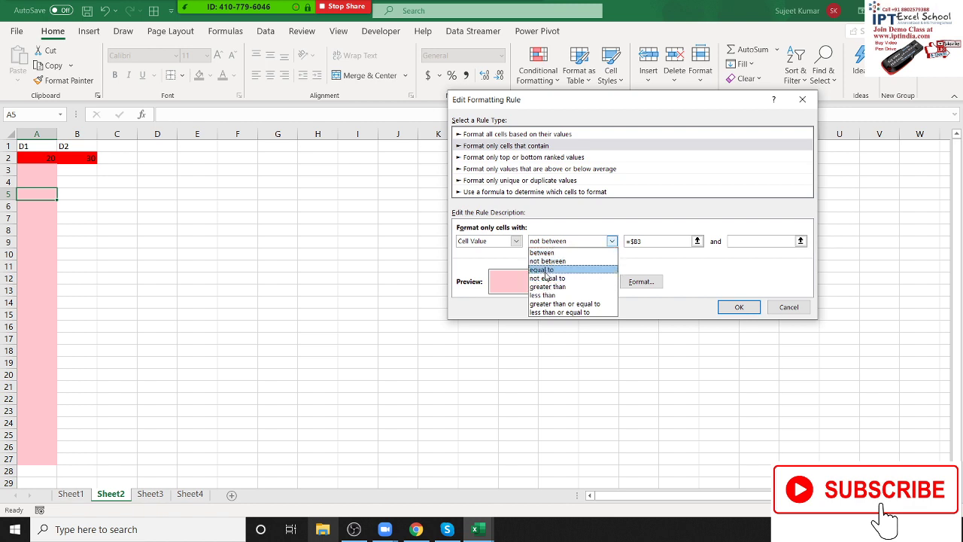
left_click(548, 262)
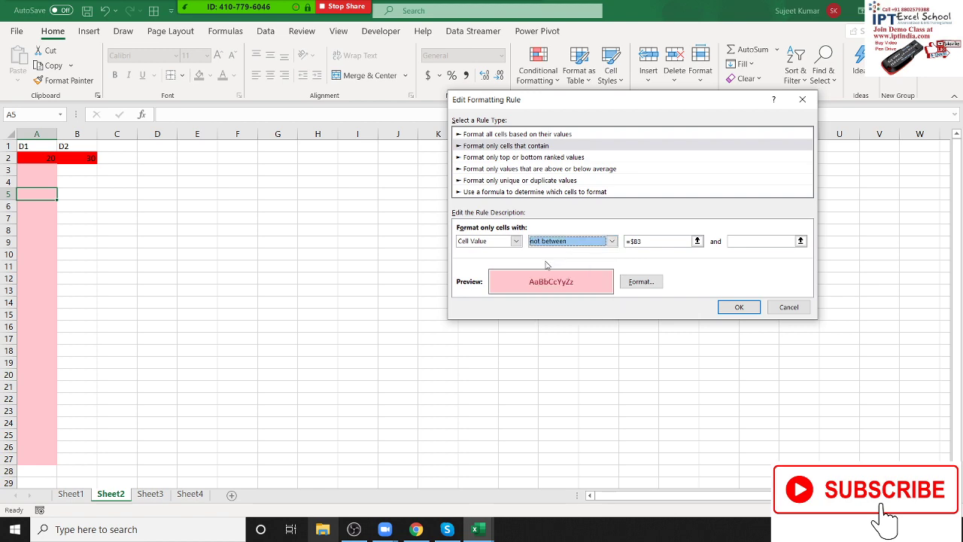
left_click(641, 282)
left_click(469, 164)
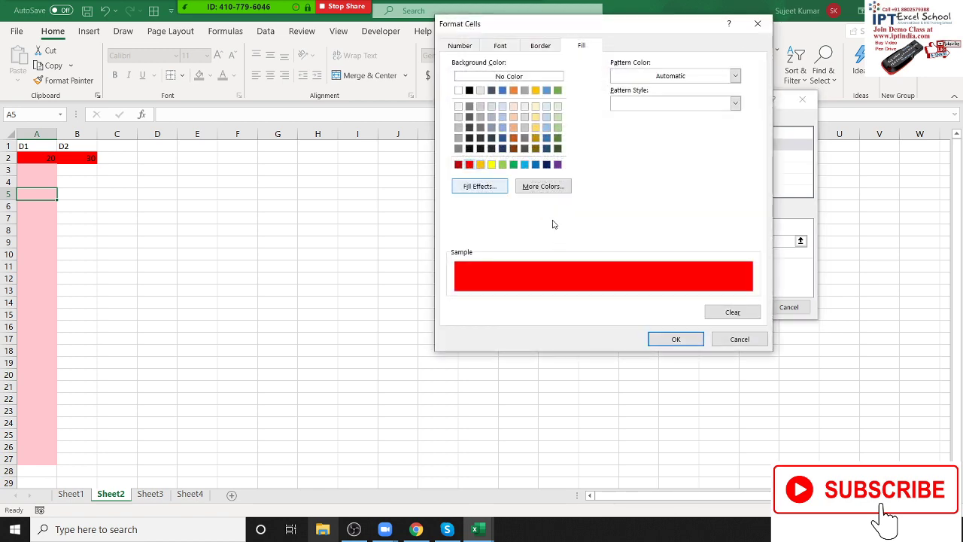
left_click(676, 339)
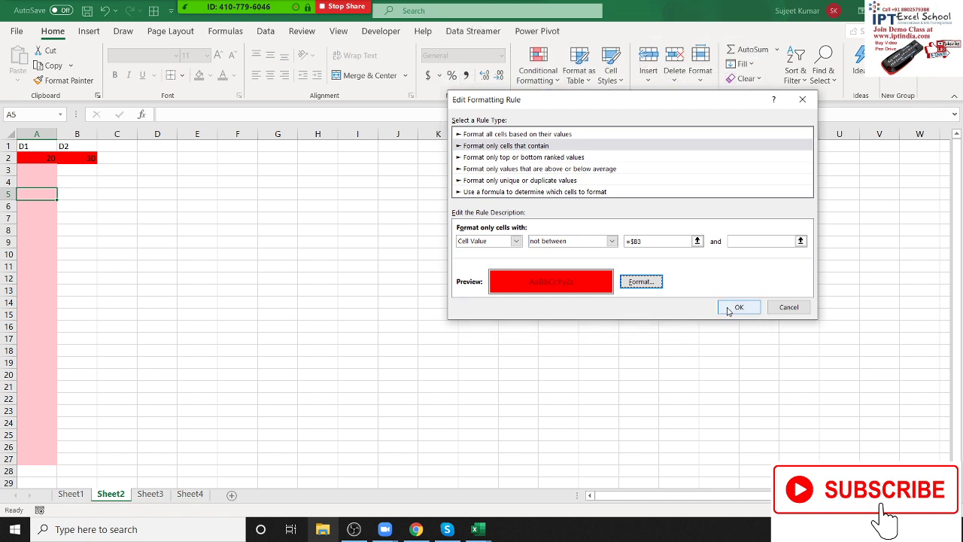
- Change that rule's comparison to not equal to and apply the changes
left_click(556, 243)
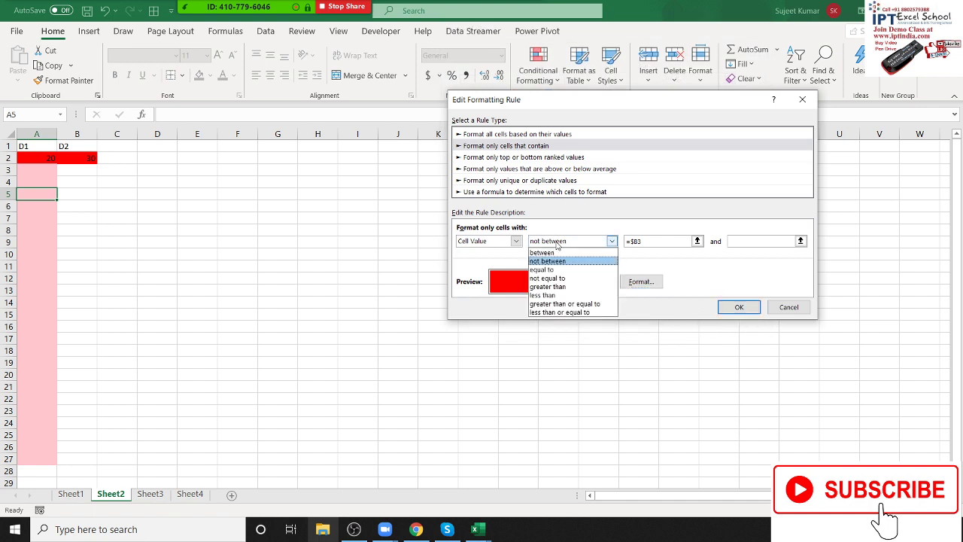
left_click(557, 278)
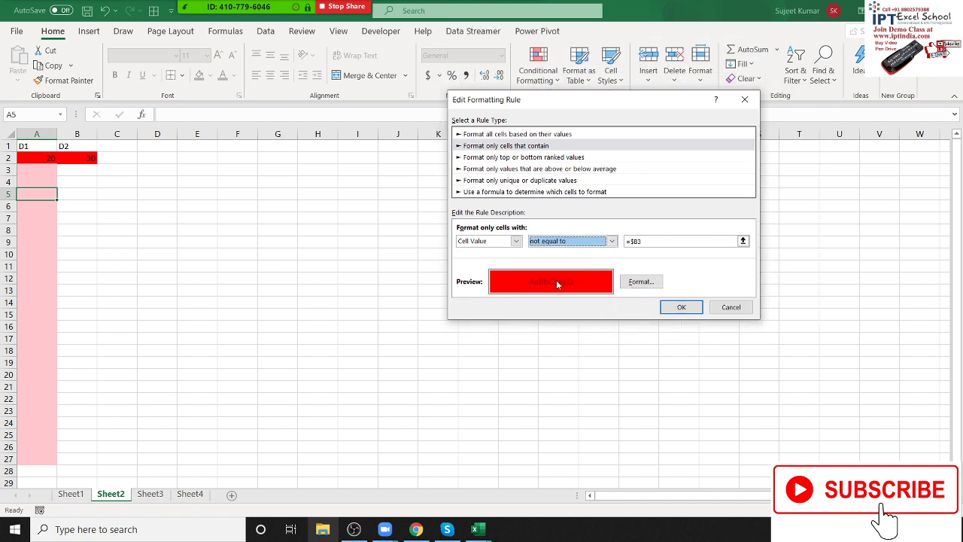
left_click(690, 309)
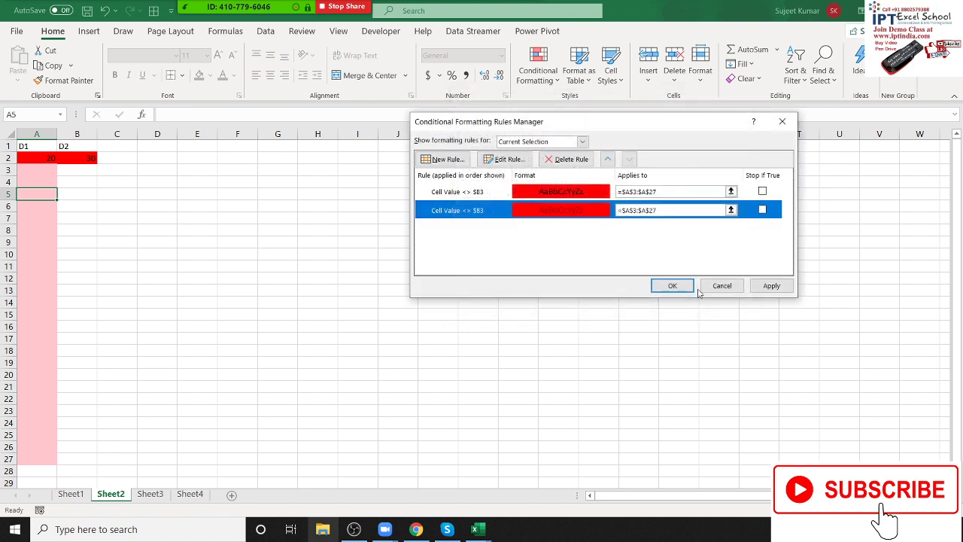
left_click(769, 288)
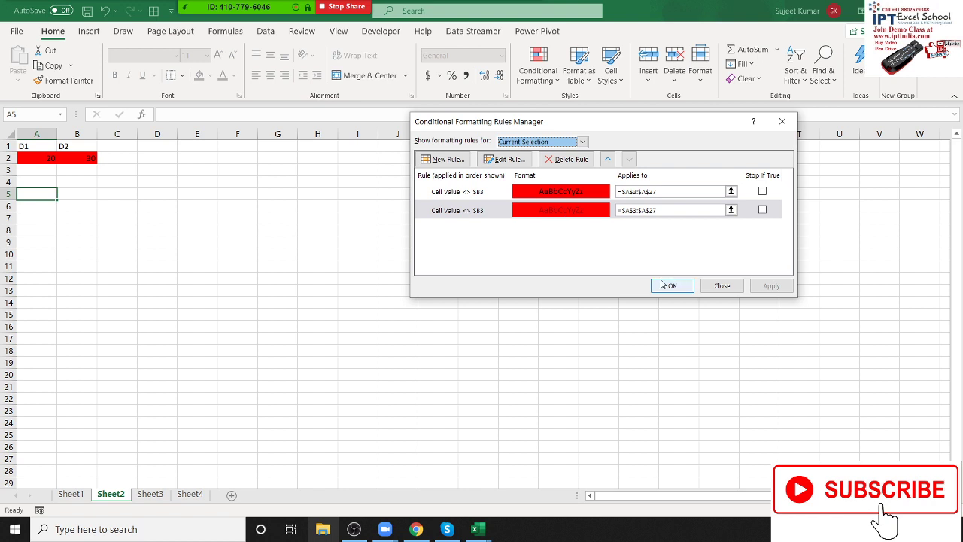
left_click(671, 286)
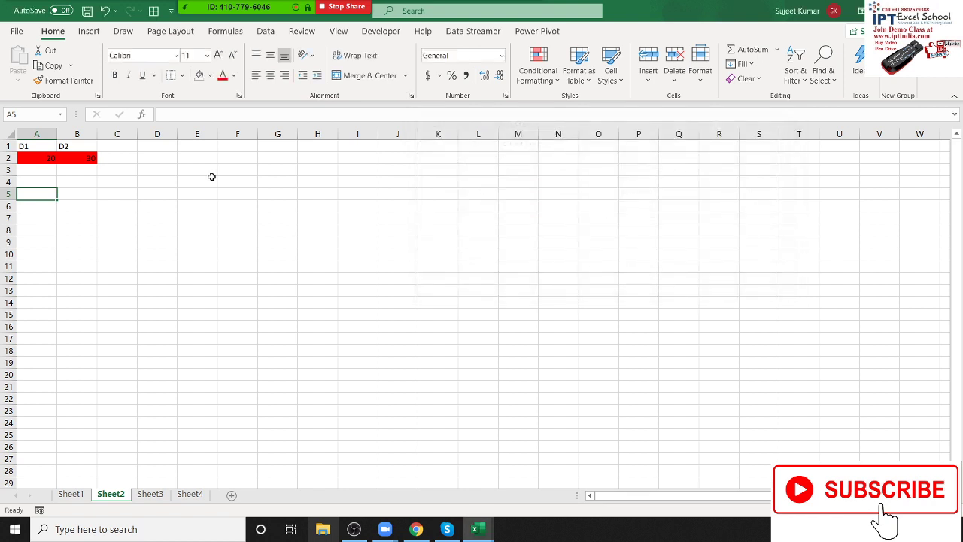
- Enter the matching pair 50 in A3 and 50 in B3
left_click(42, 172)
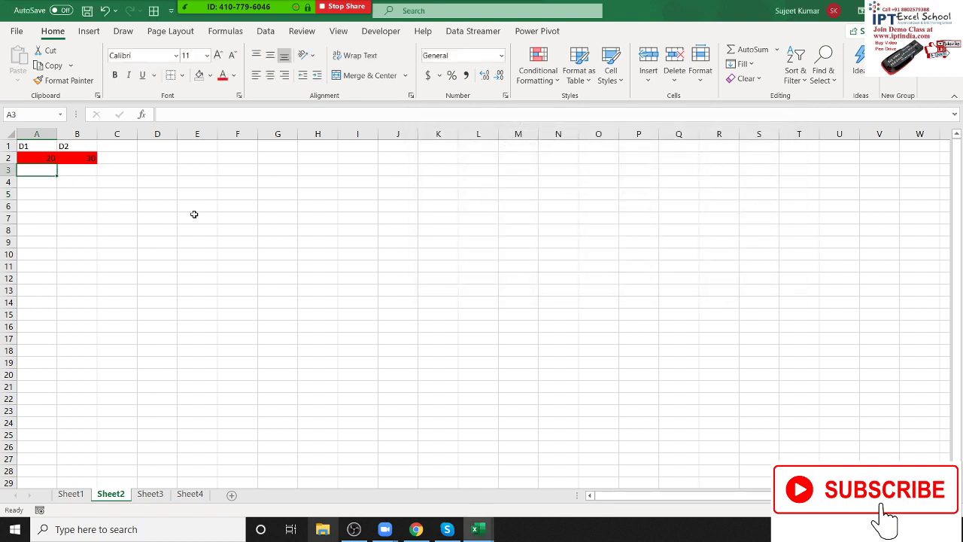
type("50")
key("Return")
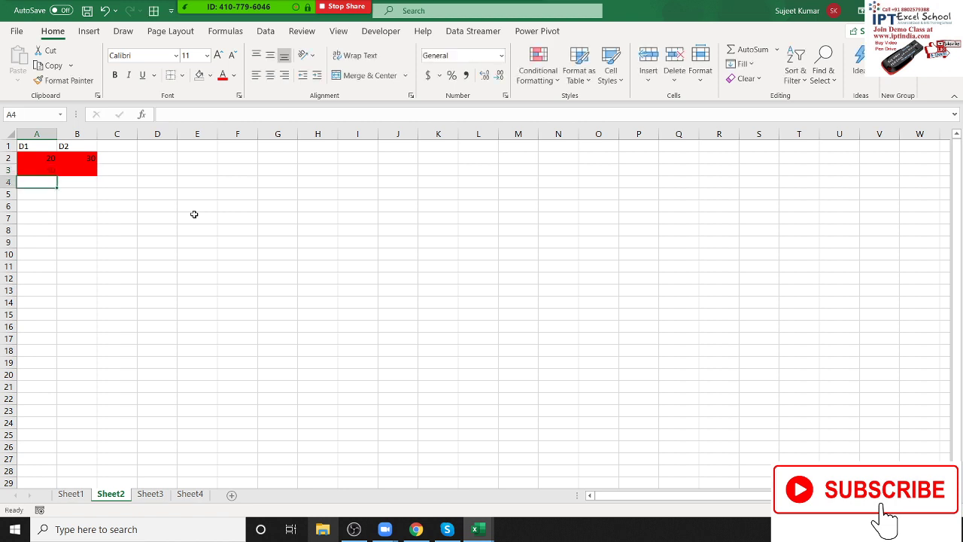
key("Up")
key("Right")
type("50")
key("Return")
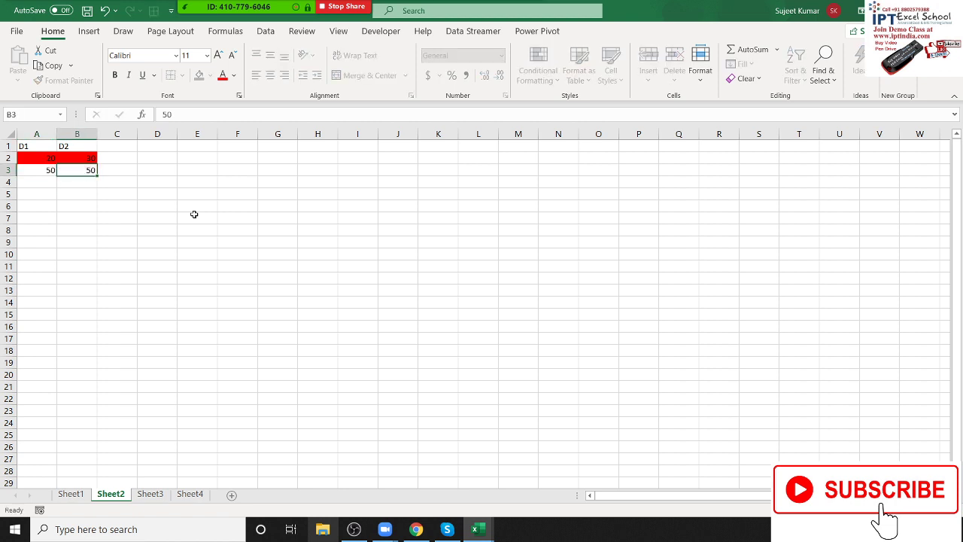
- Enter 60 in A6 and 60 in B6 so row 6 stays unfilled
key("Down")
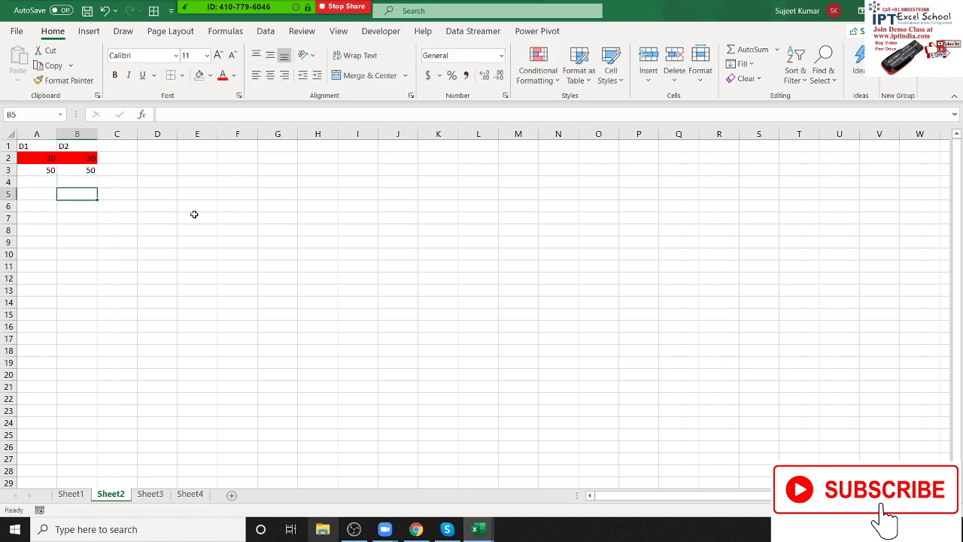
key("Down")
key("Left")
type("60")
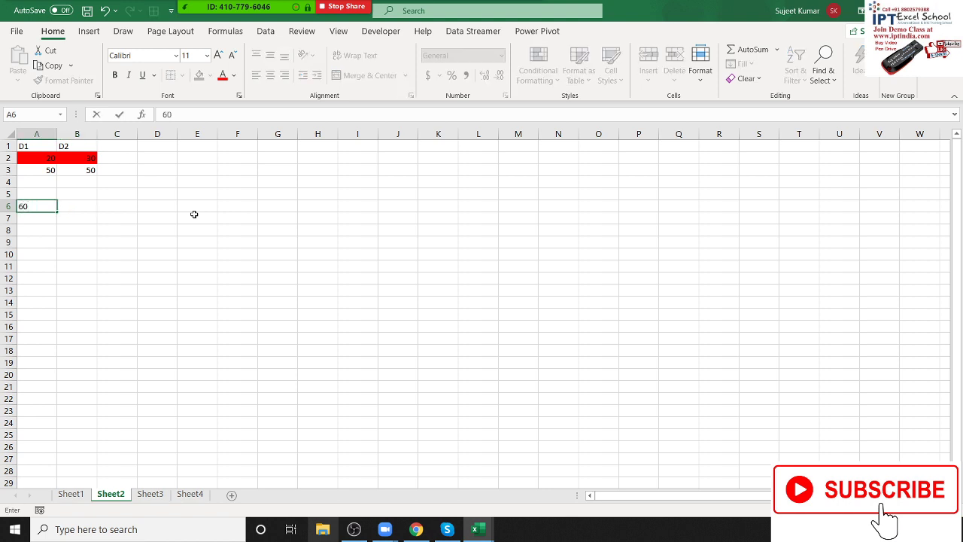
key("Tab")
type("60")
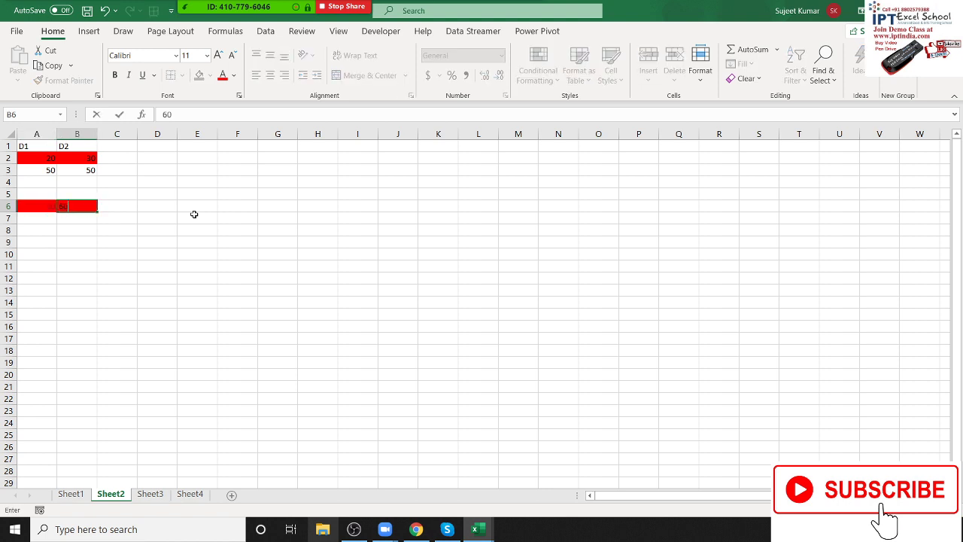
key("Down")
key("Down")
key("Down")
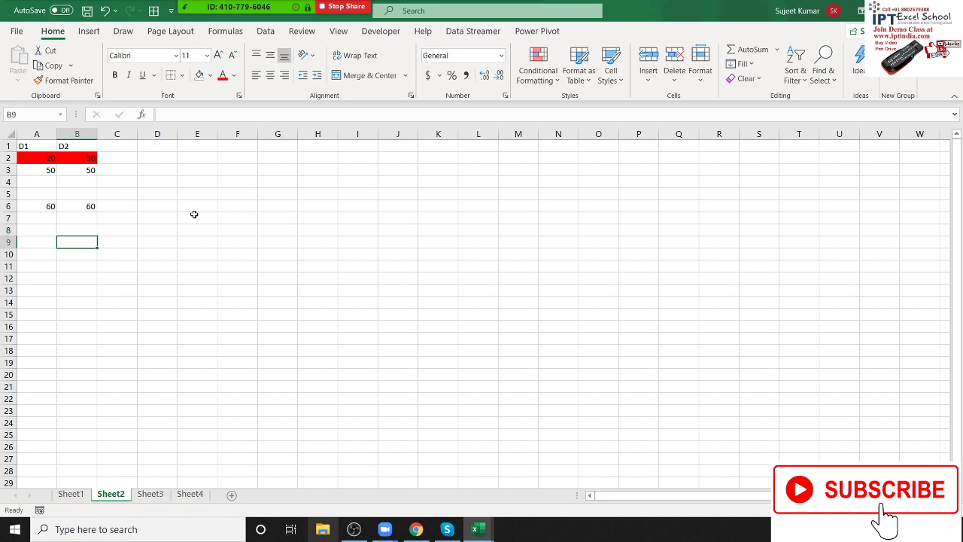
- Enter the mismatched pair 20 in A9 and 30 in B9, turning row 9 red
key("Left")
type("20")
key("Tab")
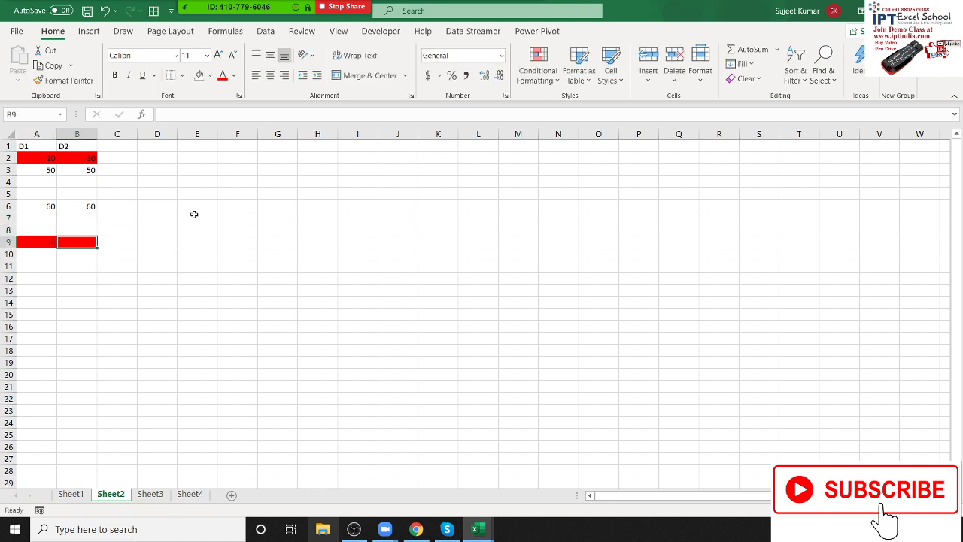
type("30")
key("Down")
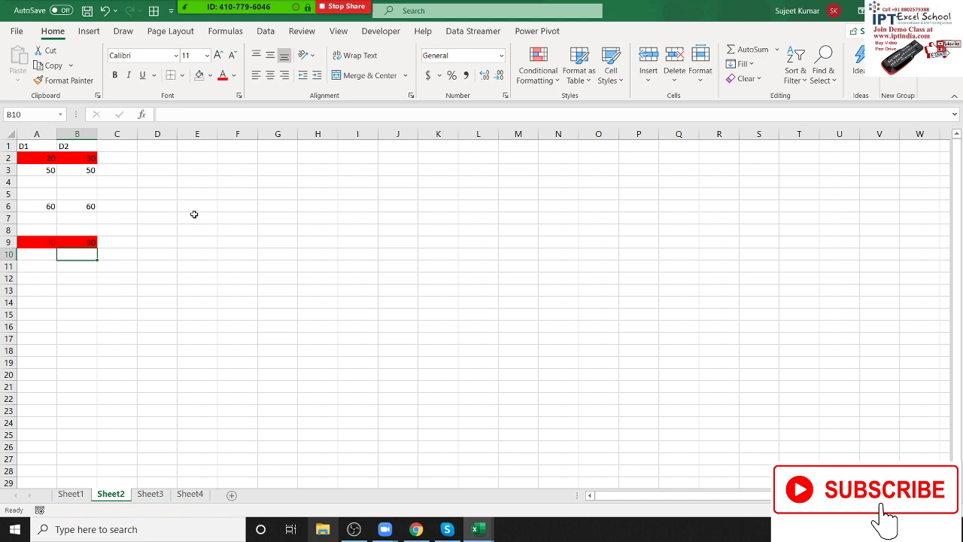
- Select A2, start a Highlight Cells 'More Rules' rule, then cancel it without saving
left_click_drag(32, 150, 33, 156)
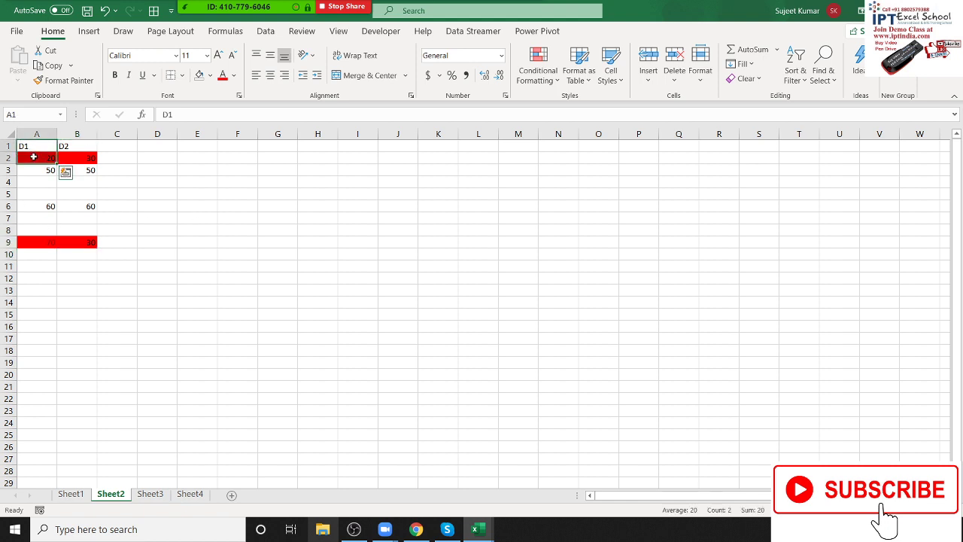
left_click(47, 157)
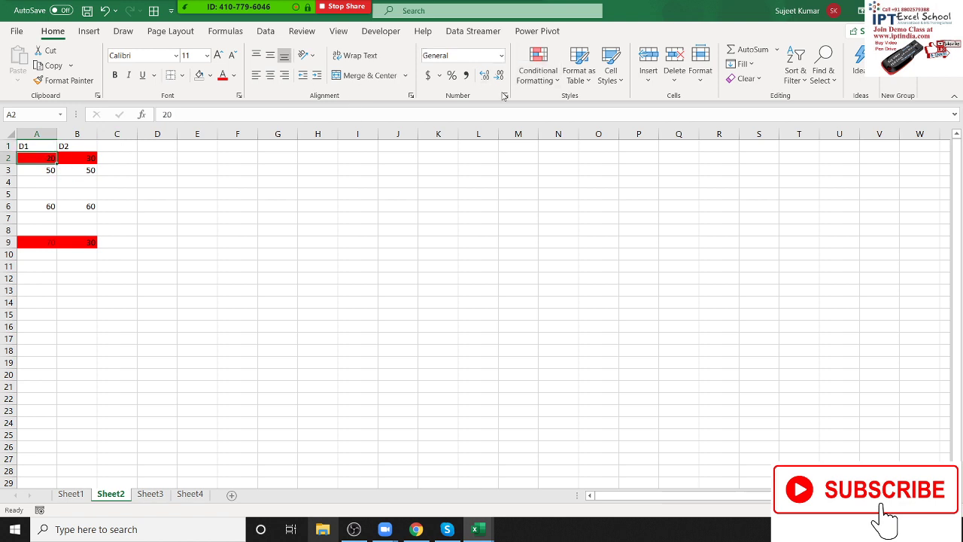
left_click(560, 72)
mouse_move(595, 106)
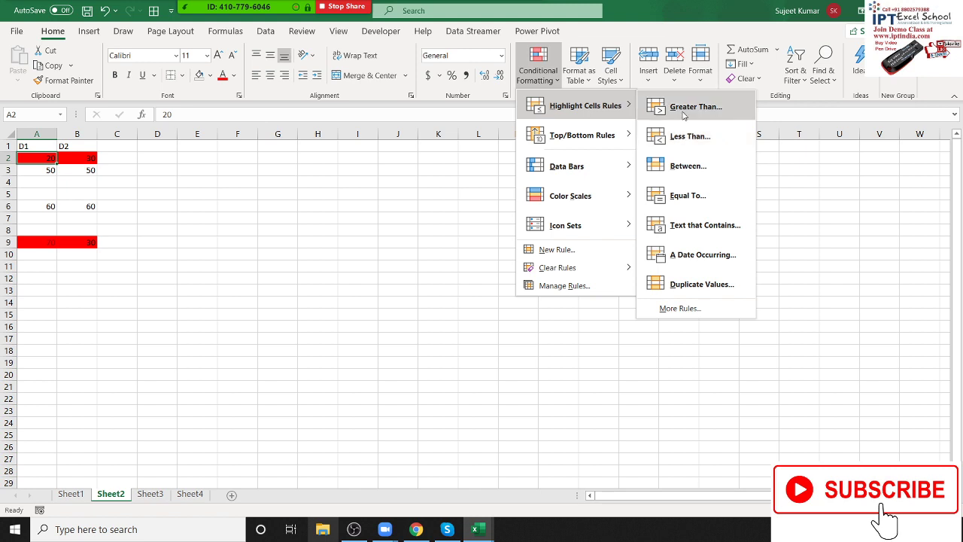
left_click(681, 308)
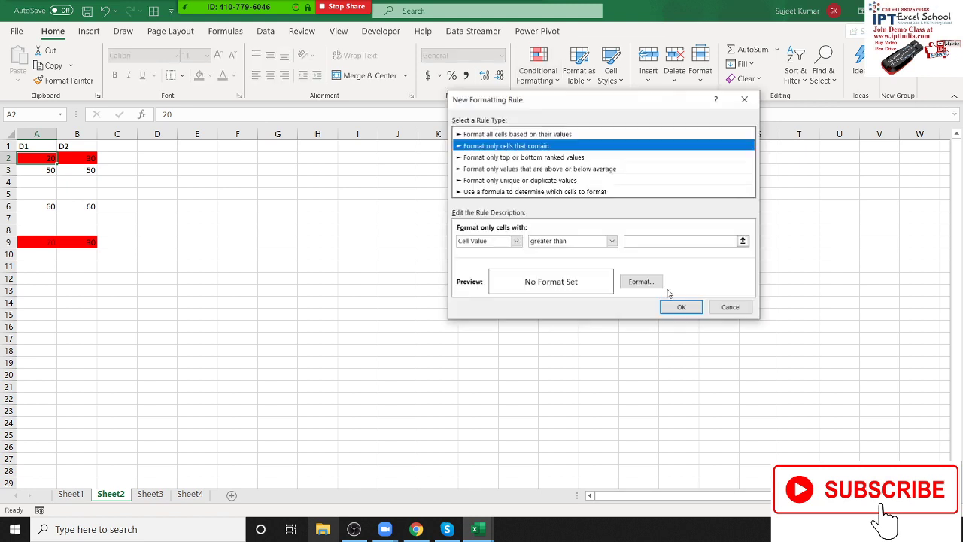
left_click(573, 246)
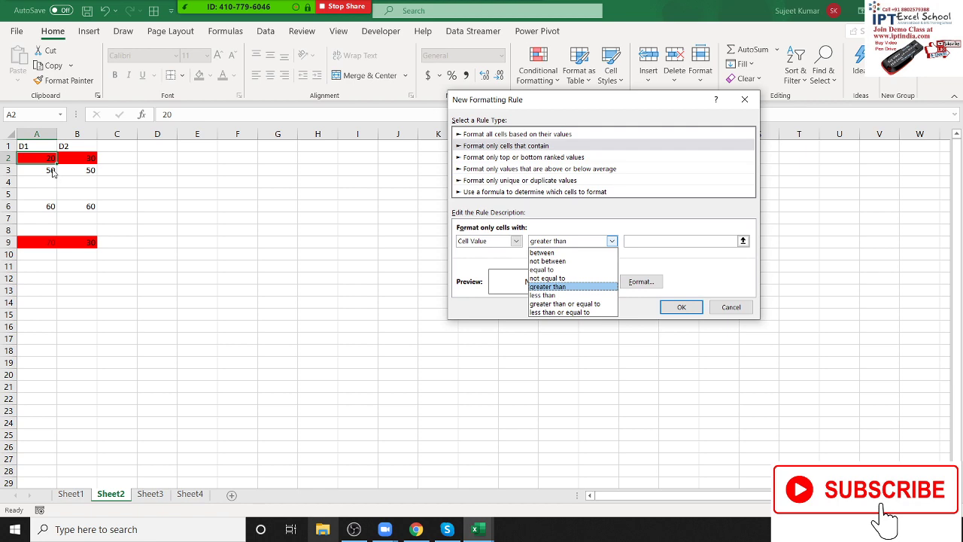
key("Escape")
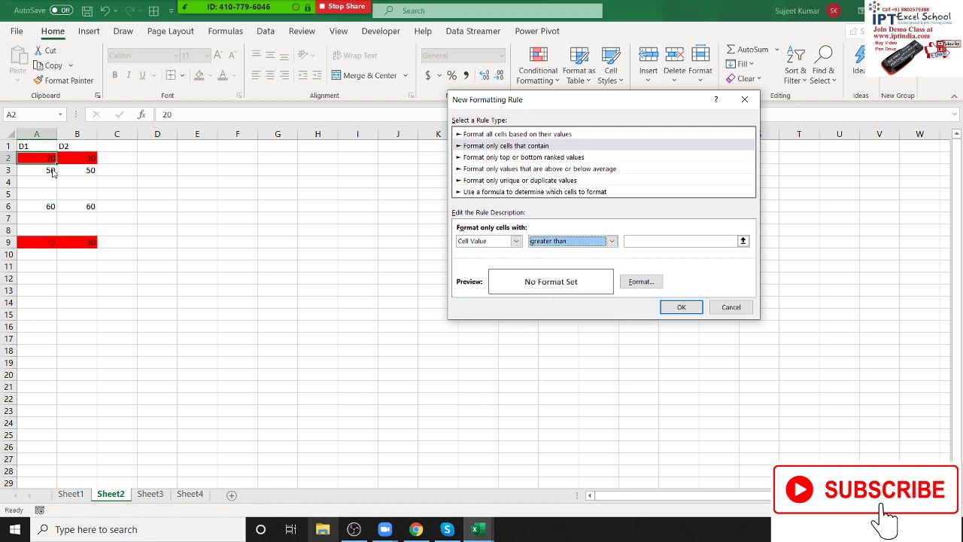
key("Escape")
- Return to Sheet1 and inspect its Duration column, closing the Conditional Formatting menu unused
left_click(83, 497)
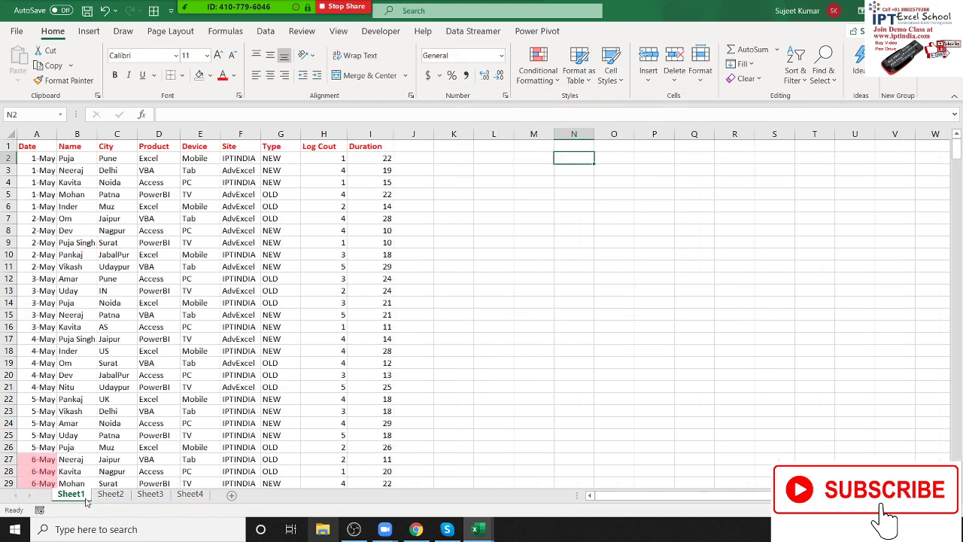
left_click(538, 70)
mouse_move(591, 109)
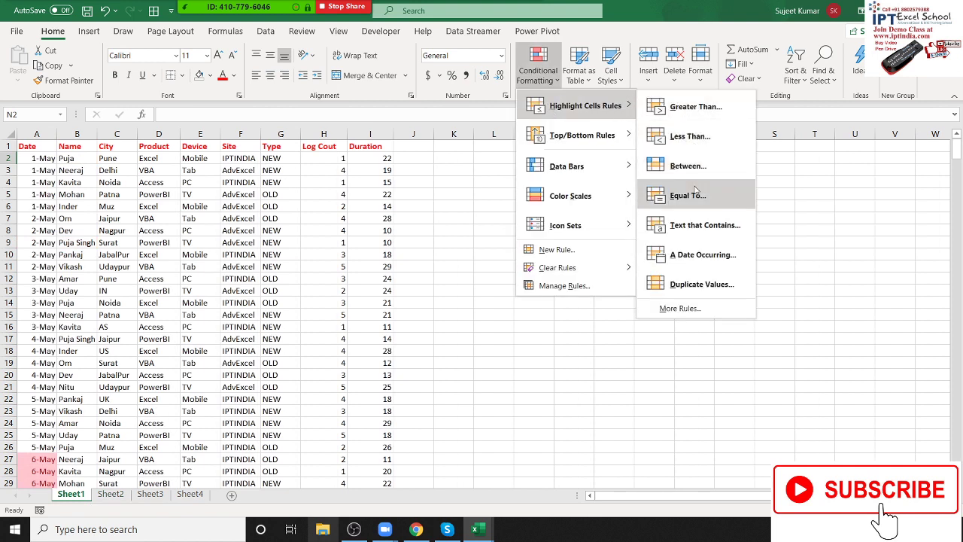
left_click(331, 232)
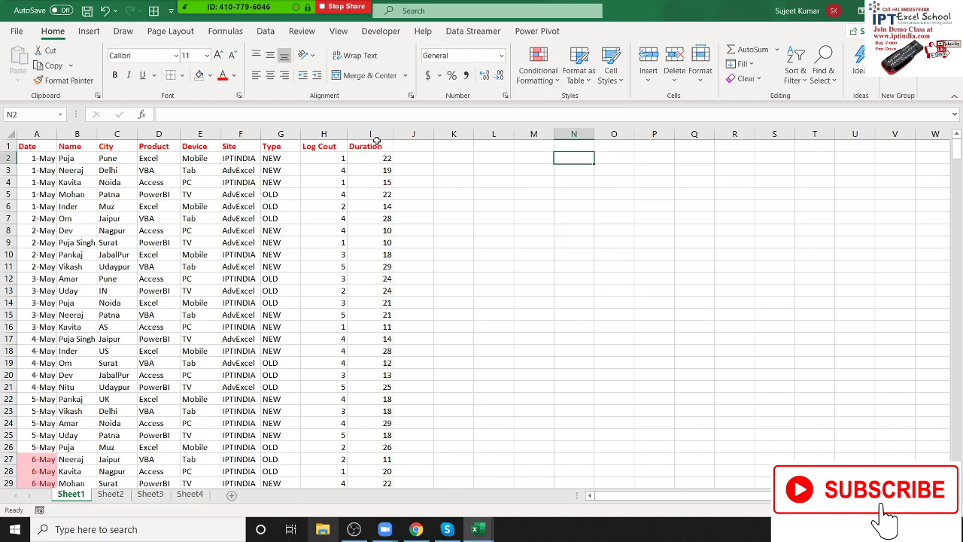
left_click(373, 134)
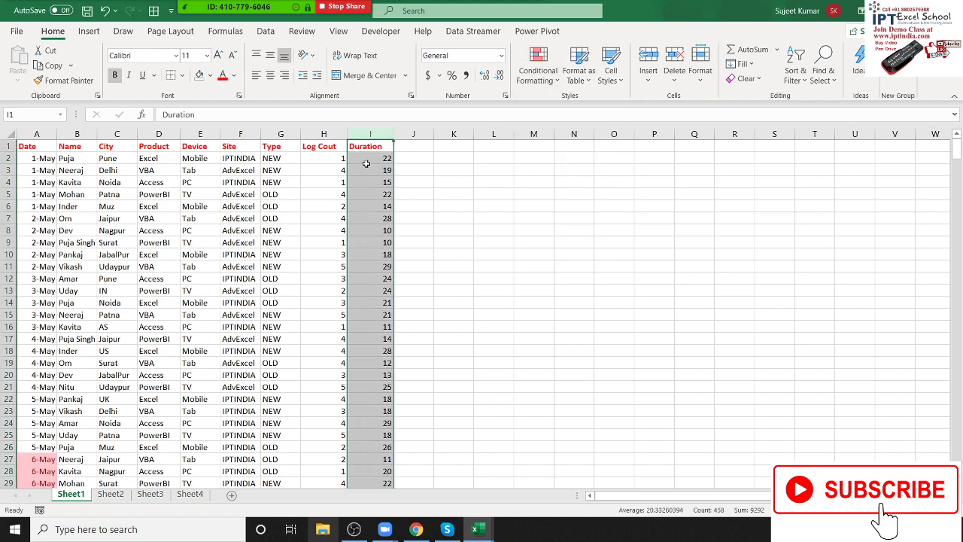
left_click(366, 167)
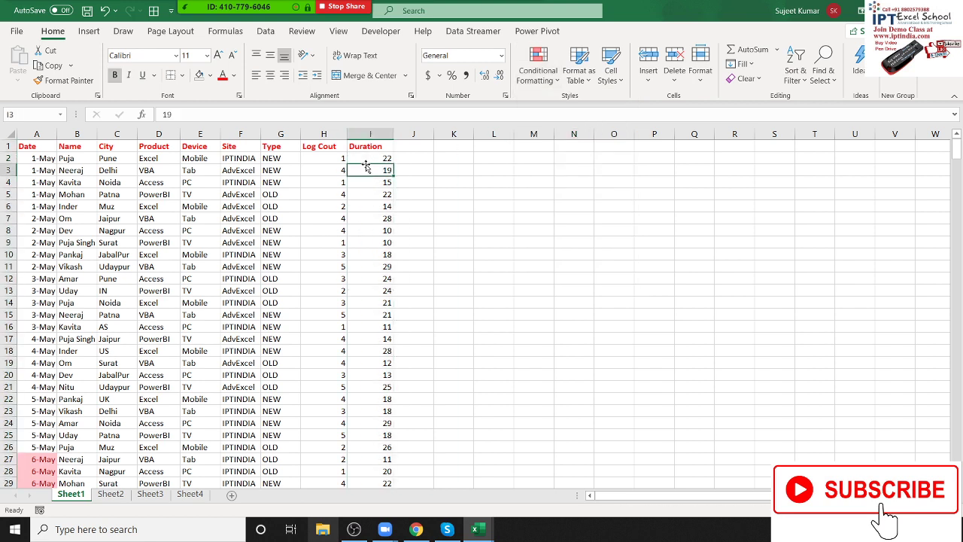
- Copy the table A1:I85 into a new Sheet5 and select the Duration column
left_click_drag(37, 144, 271, 508)
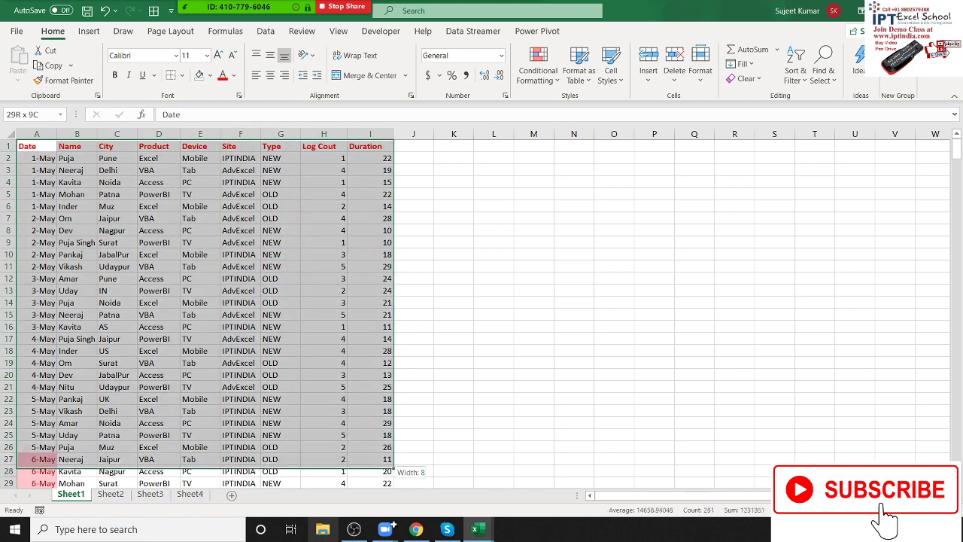
key("ctrl+c")
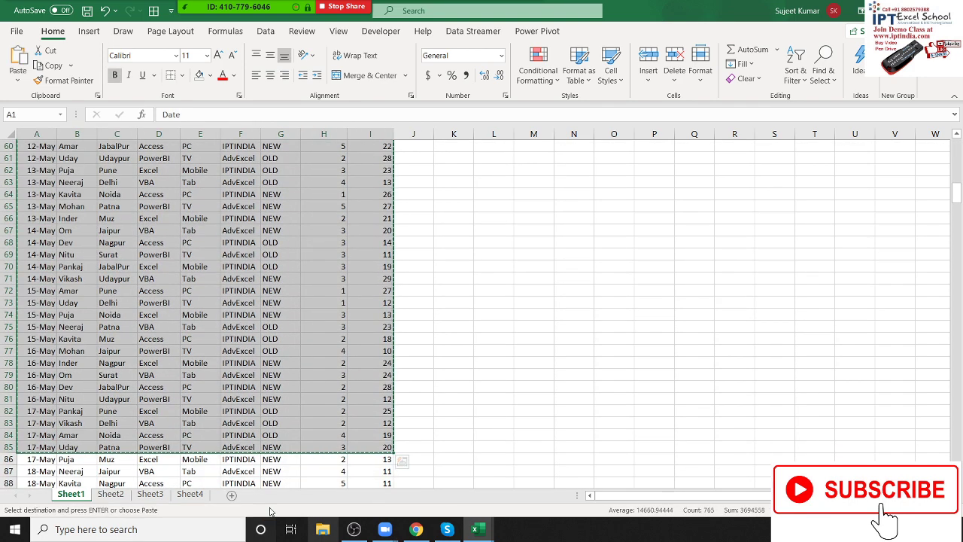
left_click(197, 497)
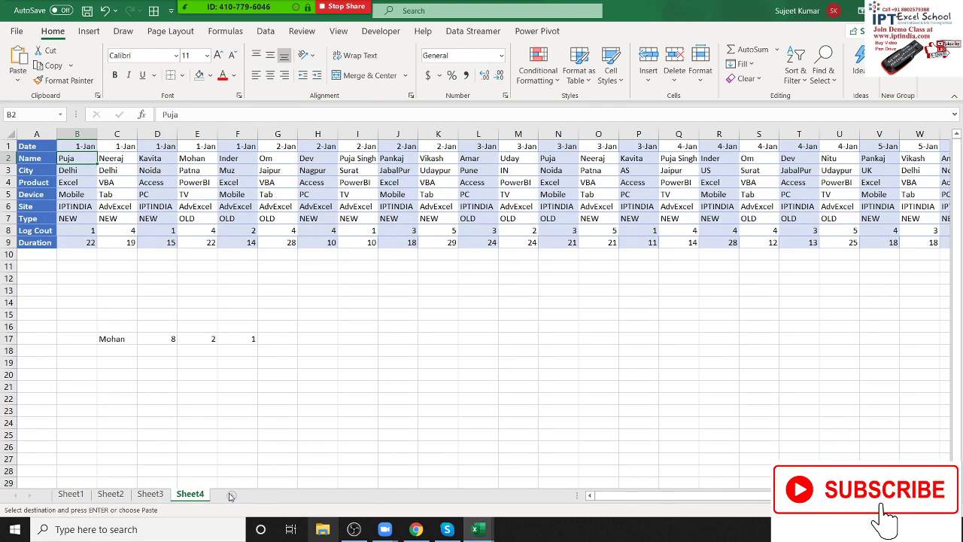
left_click(232, 495)
key("ctrl+v")
left_click(321, 220)
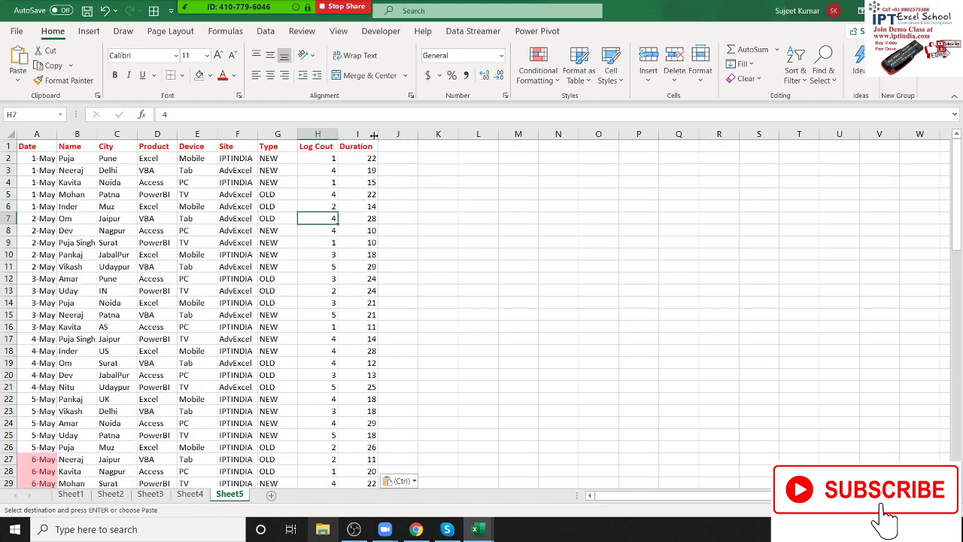
left_click(357, 134)
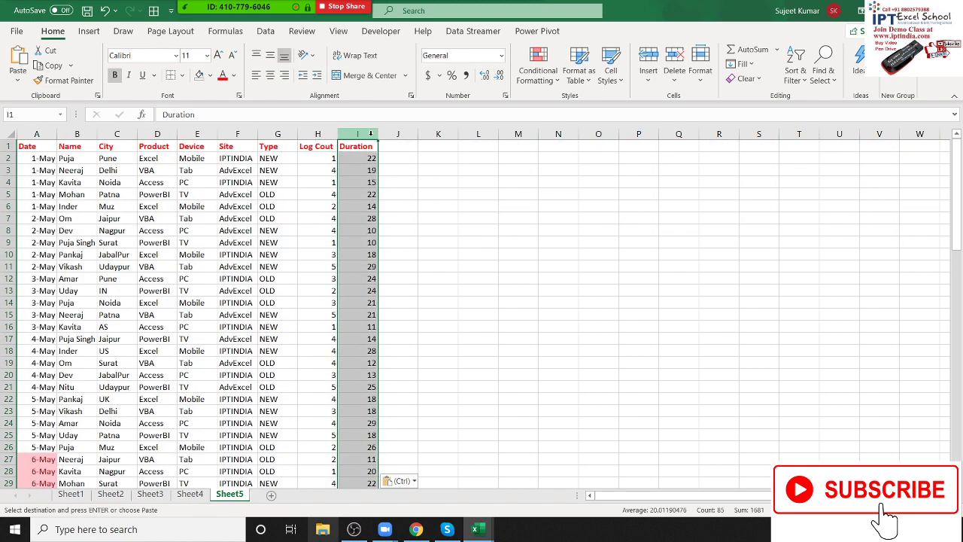
left_click(539, 74)
mouse_move(565, 164)
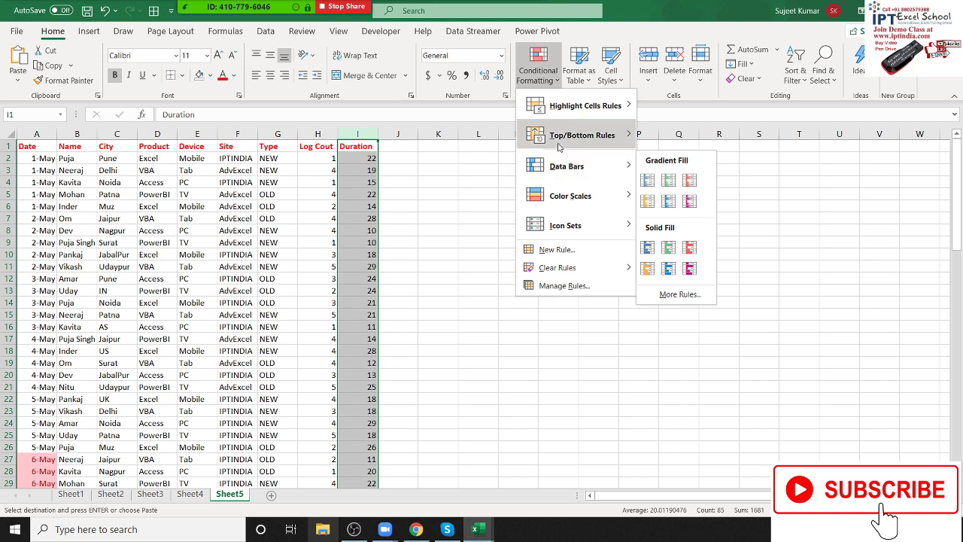
mouse_move(562, 140)
left_click(663, 145)
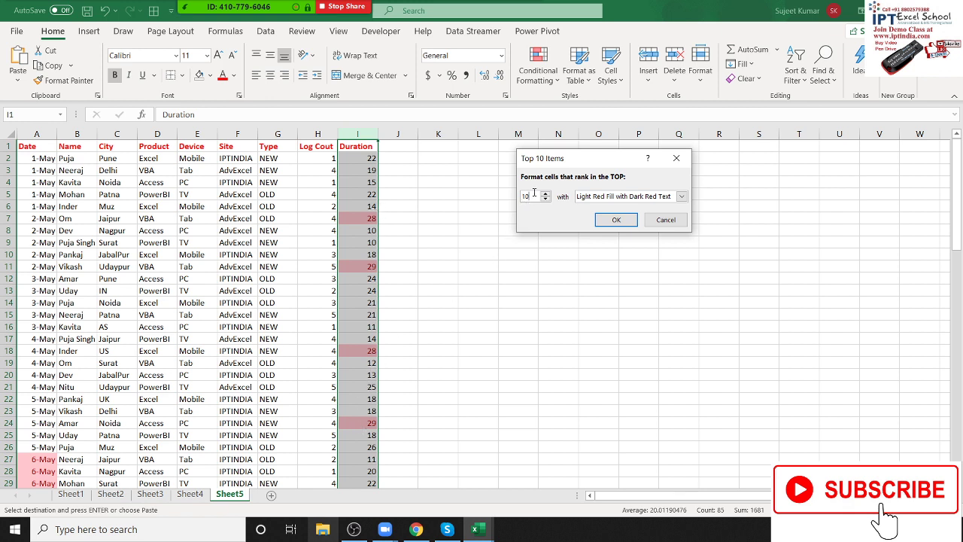
left_click_drag(532, 195, 493, 196)
type("5")
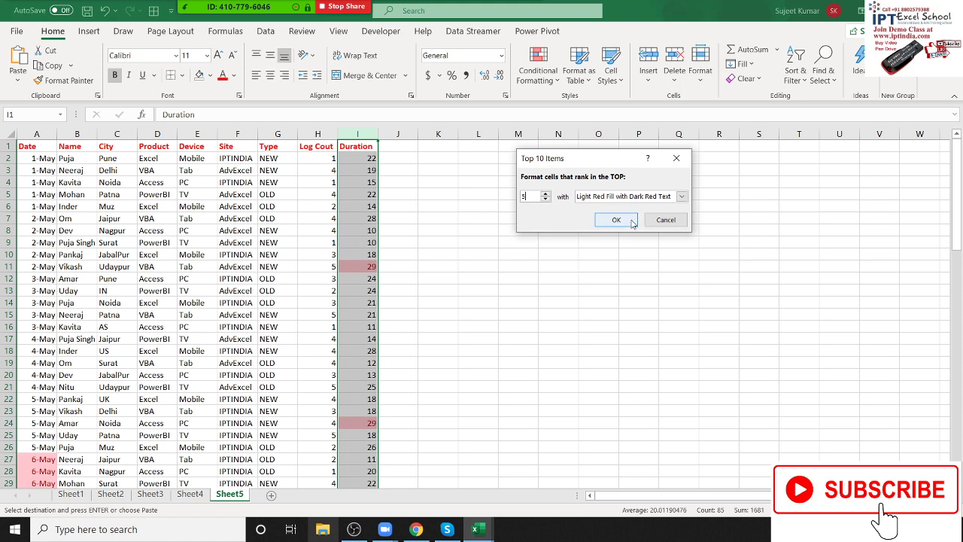
left_click(624, 197)
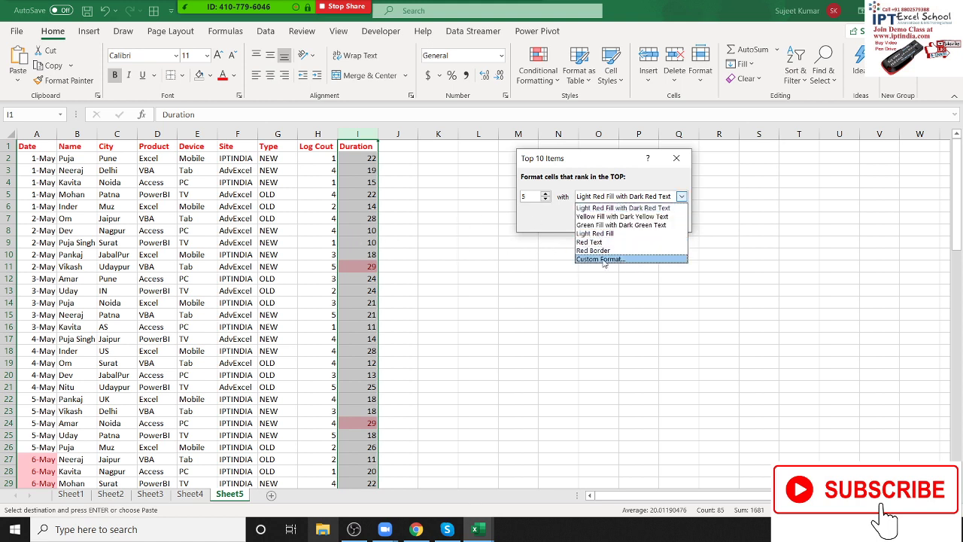
left_click(591, 167)
- Dismiss the Top 10 and Bottom 10 Items rules unapplied, then show Top/Bottom Rules again
key("Escape")
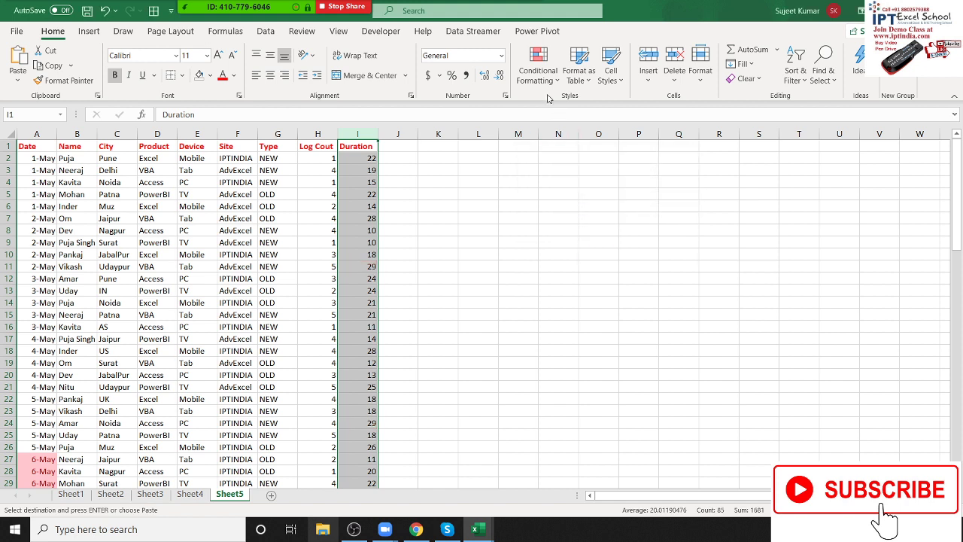
left_click(538, 67)
mouse_move(549, 134)
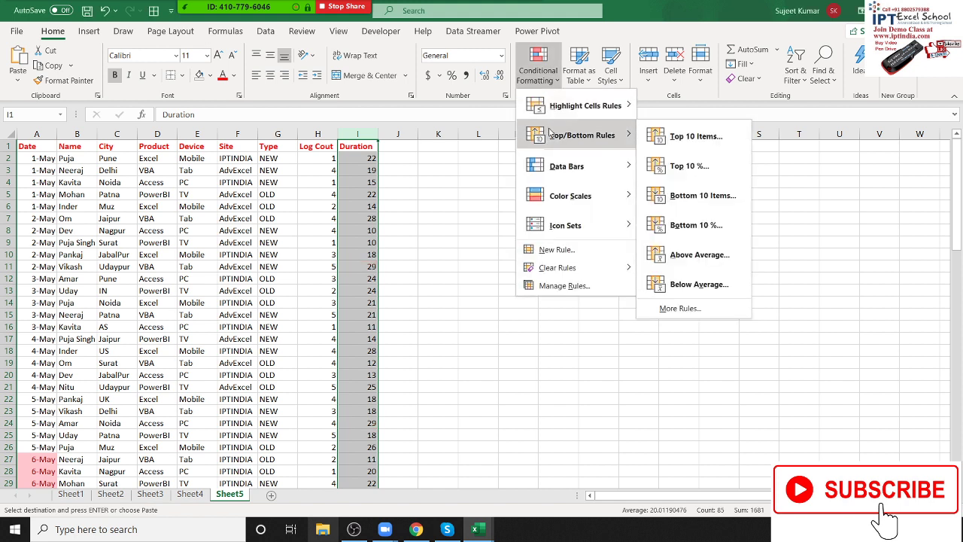
left_click(691, 197)
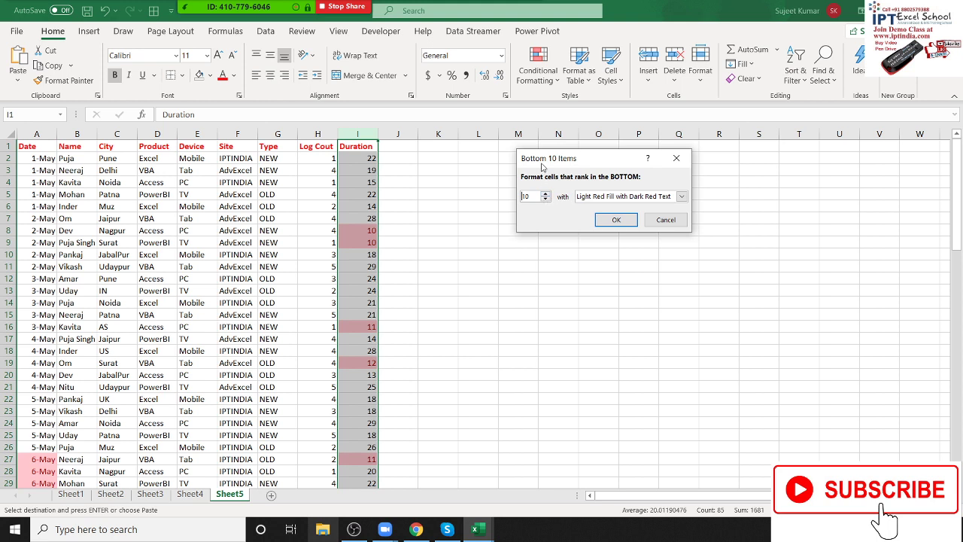
key("Escape")
left_click(545, 83)
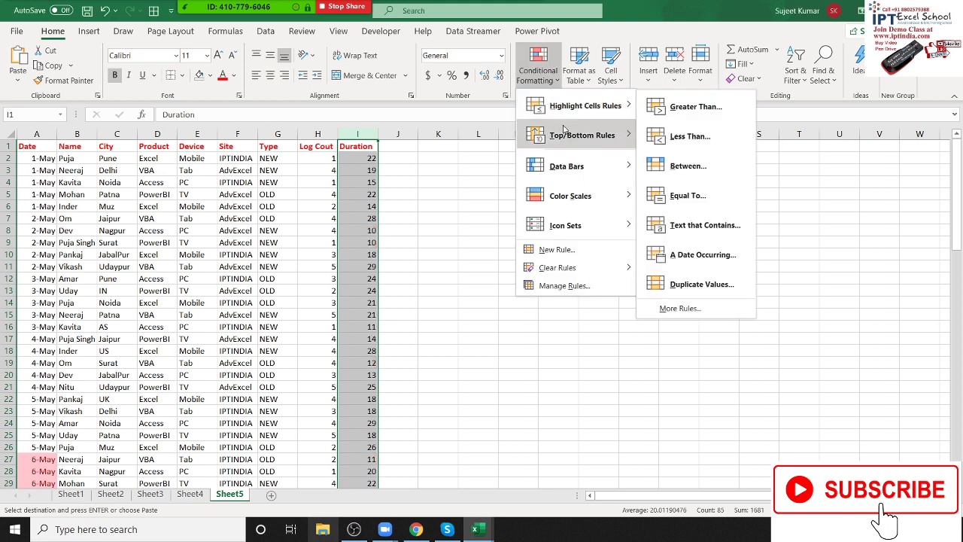
mouse_move(565, 129)
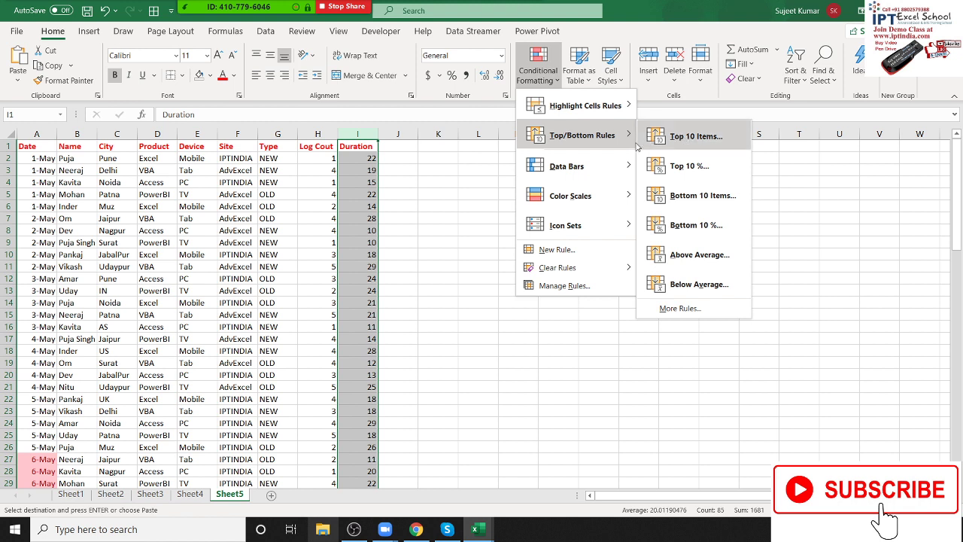
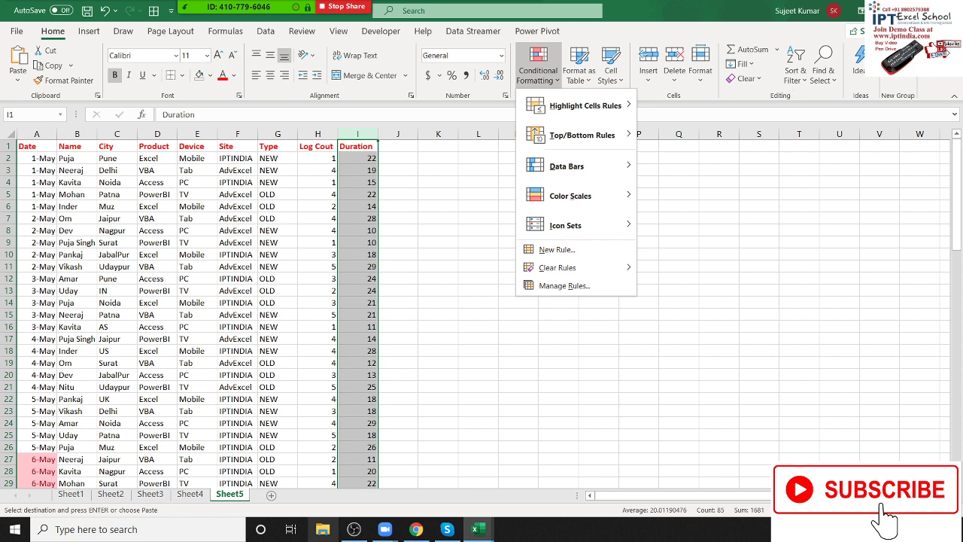
- Close the conditional formatting menu and look over the Duration column, briefly selecting rows 5–15
mouse_move(613, 131)
left_click(439, 226)
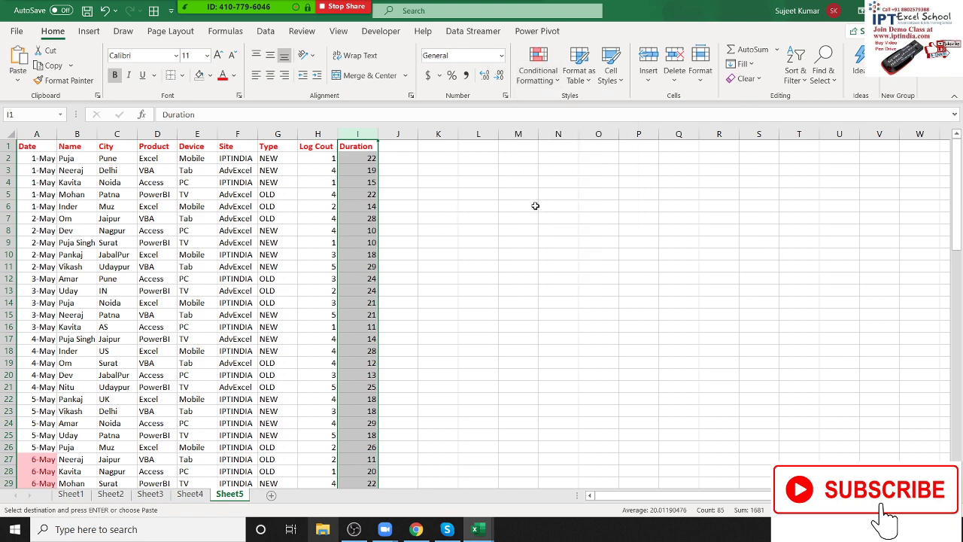
scroll(501, 215, "down", 6)
scroll(499, 212, "down", 6)
scroll(495, 207, "down", 6)
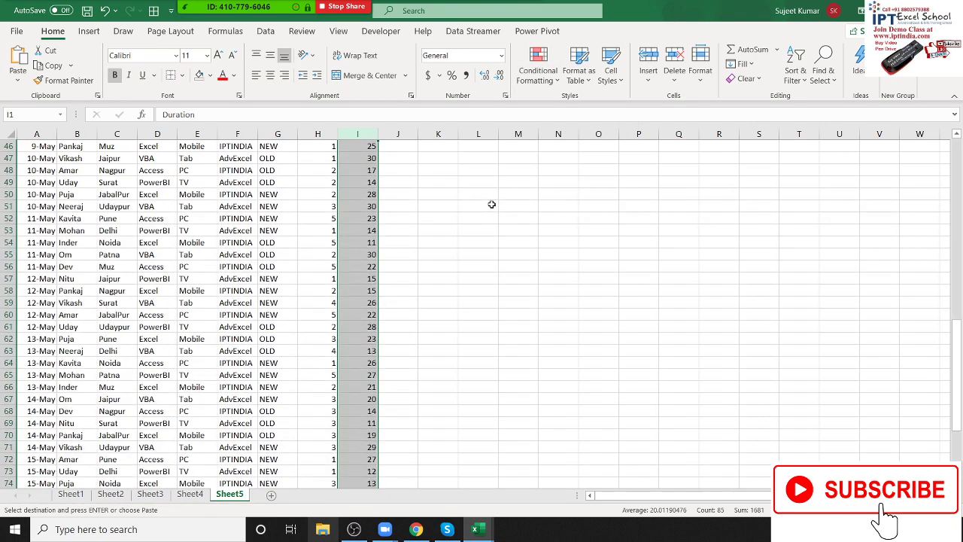
scroll(491, 203, "down", 5)
scroll(492, 203, "up", 5)
scroll(492, 202, "up", 6)
scroll(491, 200, "up", 7)
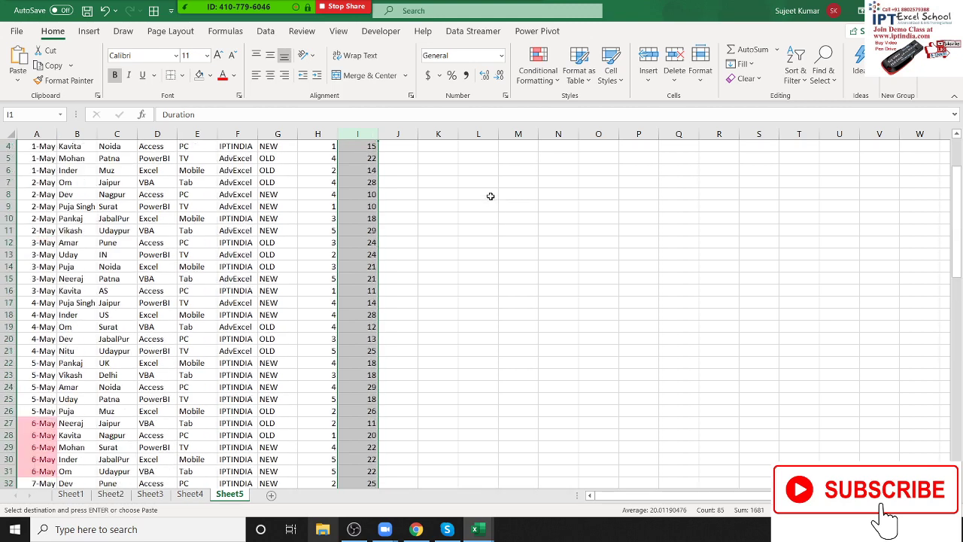
scroll(490, 197, "up", 5)
left_click_drag(351, 194, 349, 320)
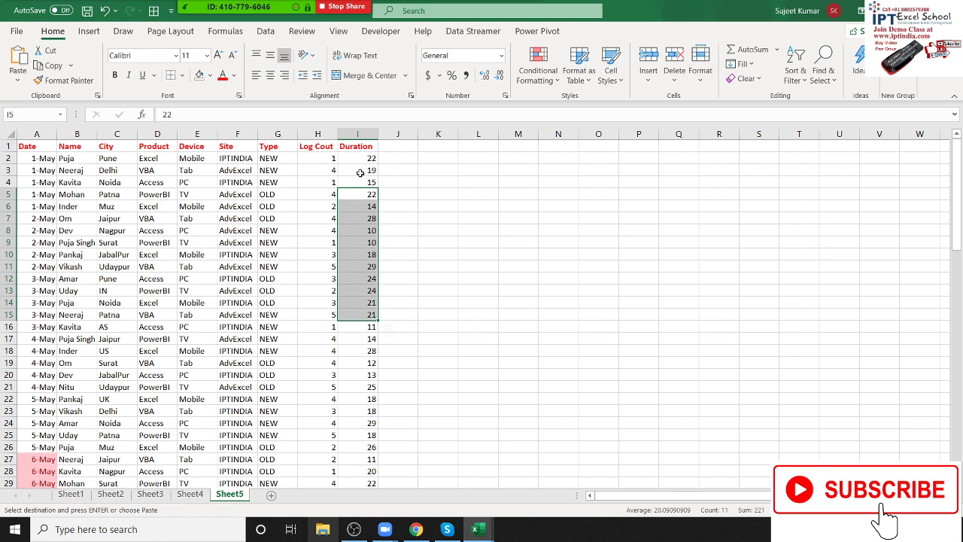
- Select the Duration values I2:I85 without the header, then scroll back to the top
left_click(368, 156)
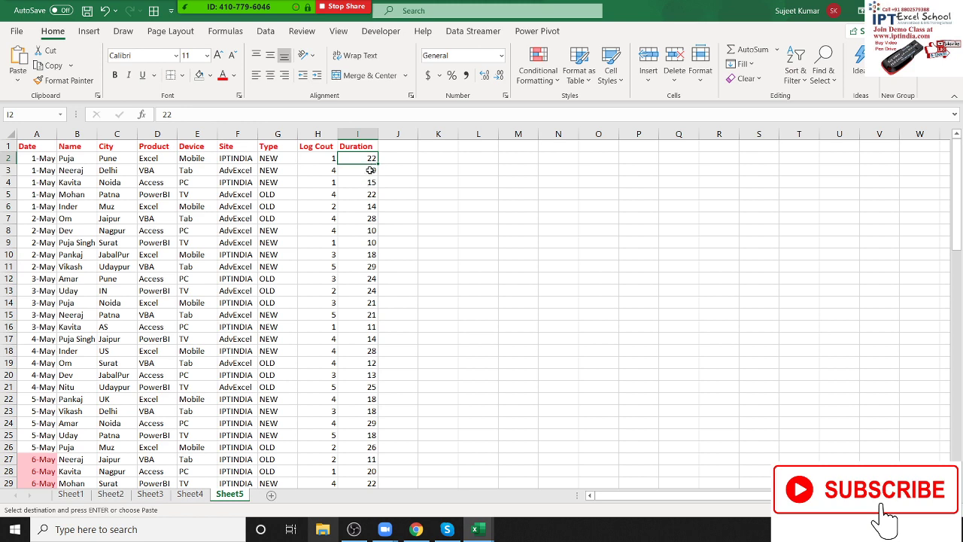
key("ctrl+shift+Down")
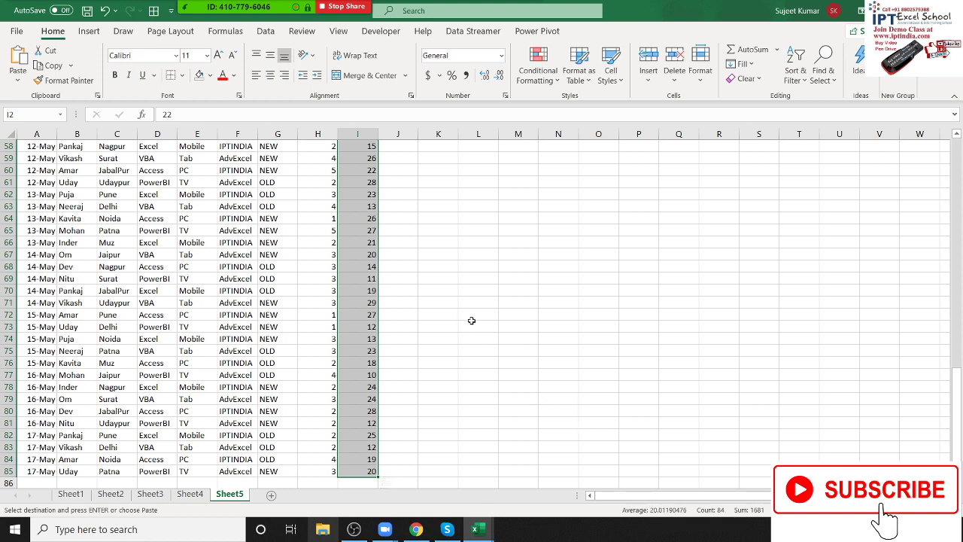
scroll(472, 273, "up", 3)
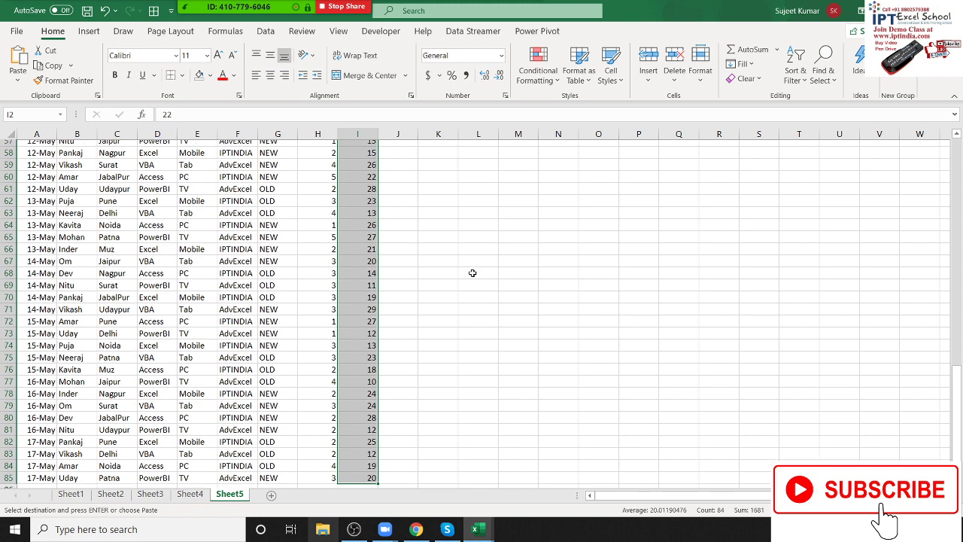
scroll(473, 273, "up", 9)
scroll(473, 273, "up", 5)
scroll(473, 273, "up", 2)
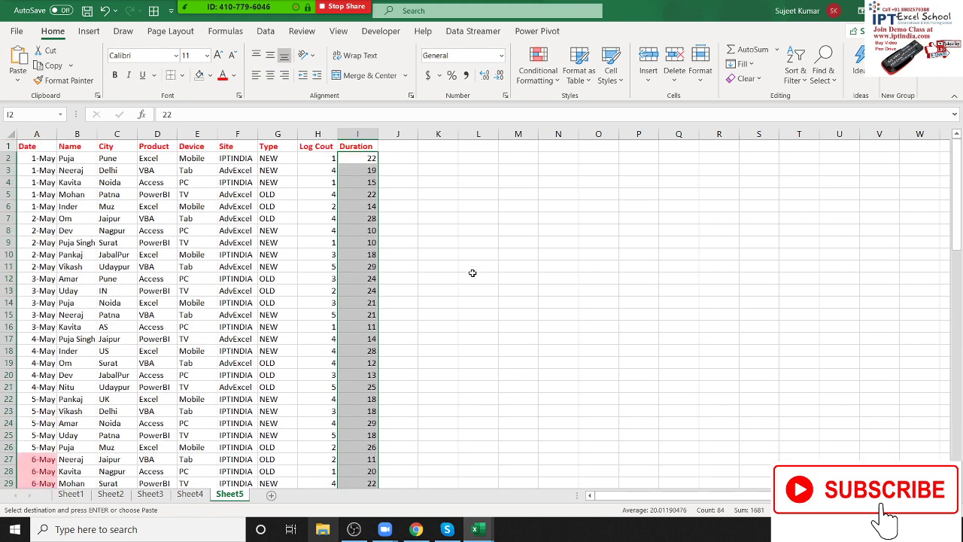
left_click(539, 72)
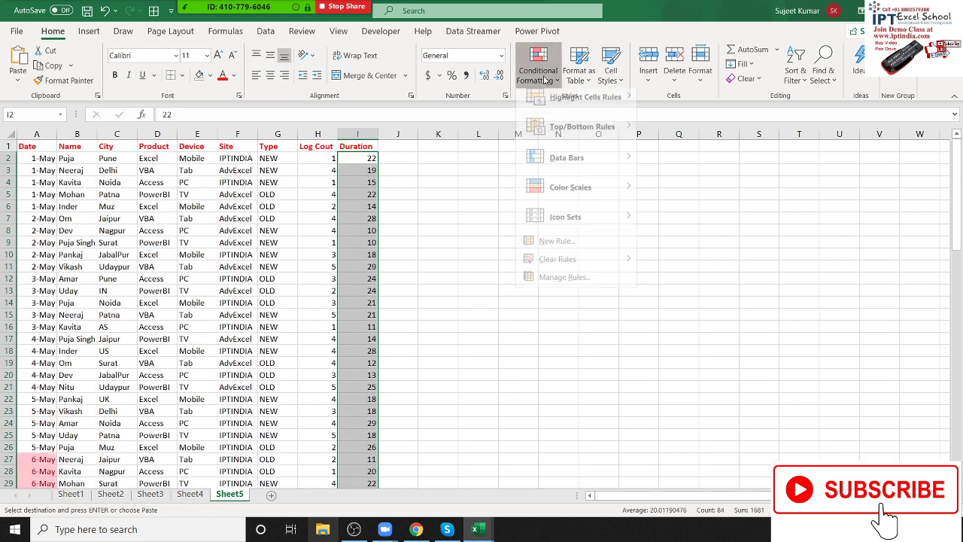
mouse_move(543, 226)
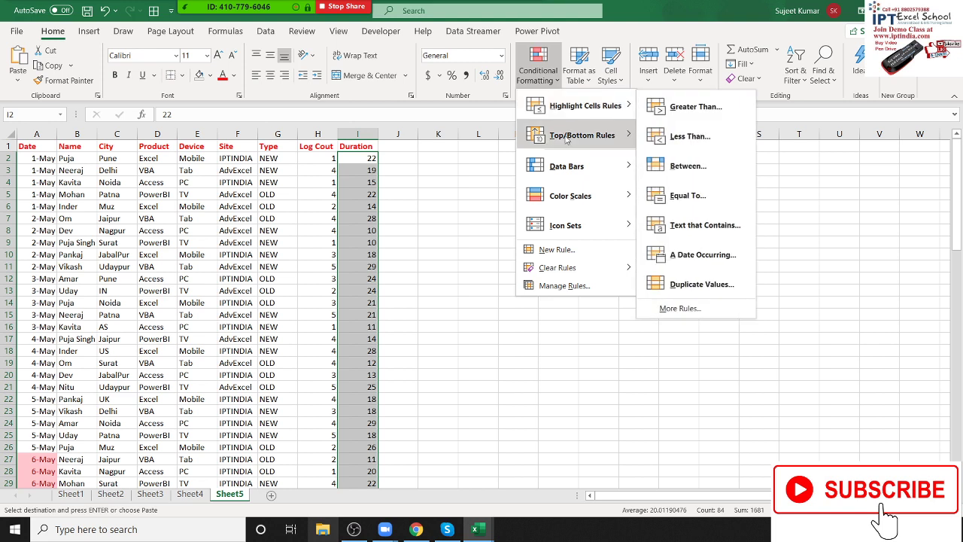
mouse_move(567, 136)
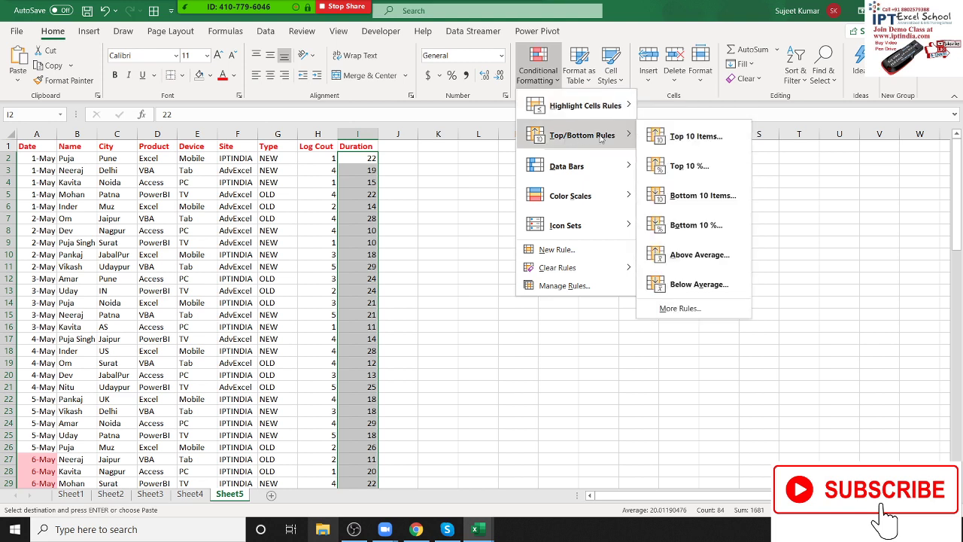
left_click(680, 263)
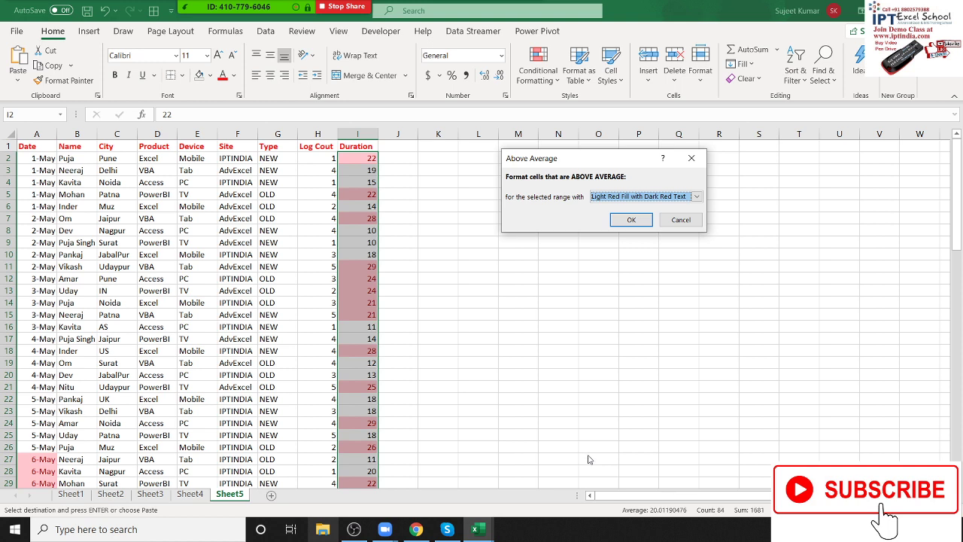
left_click(681, 221)
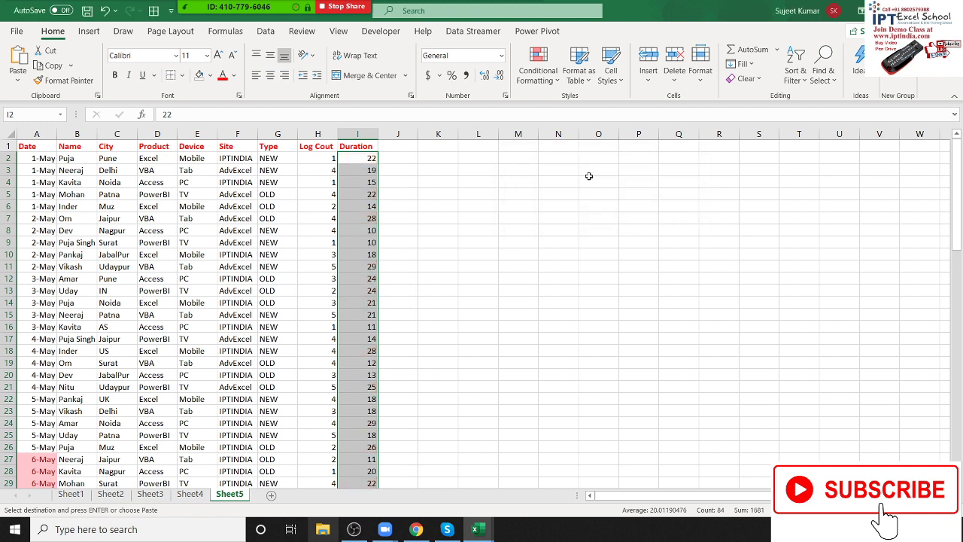
- Preview the Below Average rule on I2:I85, discard it, and reopen Conditional Formatting
left_click(538, 81)
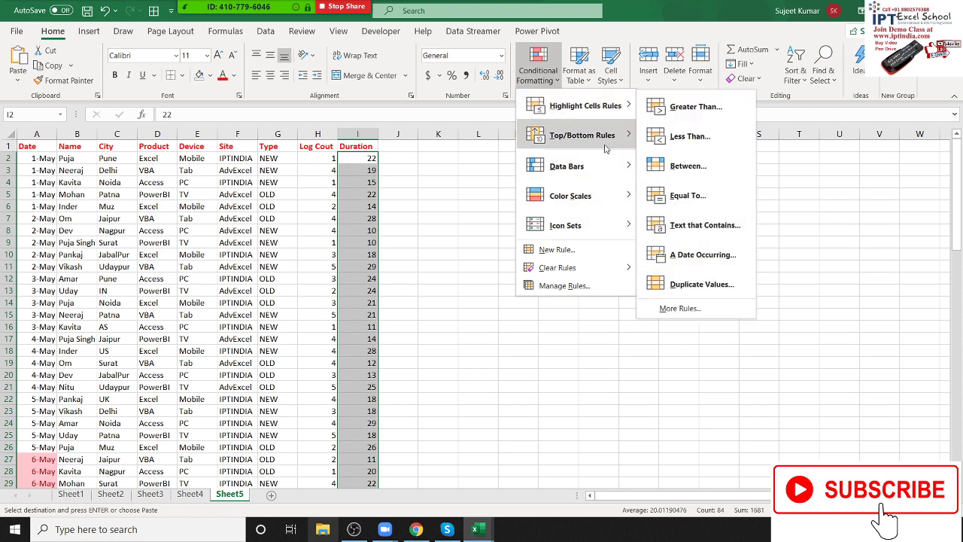
mouse_move(607, 141)
left_click(700, 284)
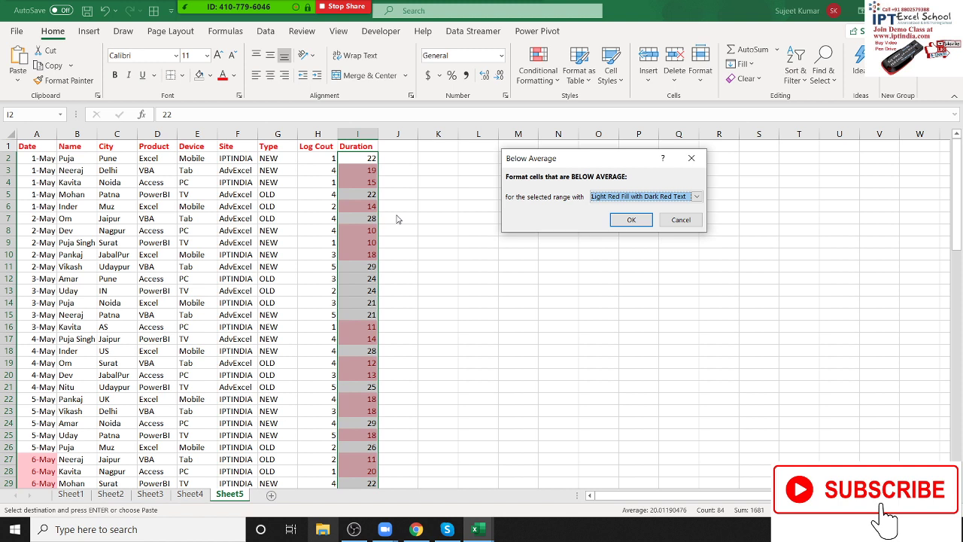
left_click(692, 158)
left_click(540, 80)
mouse_move(557, 135)
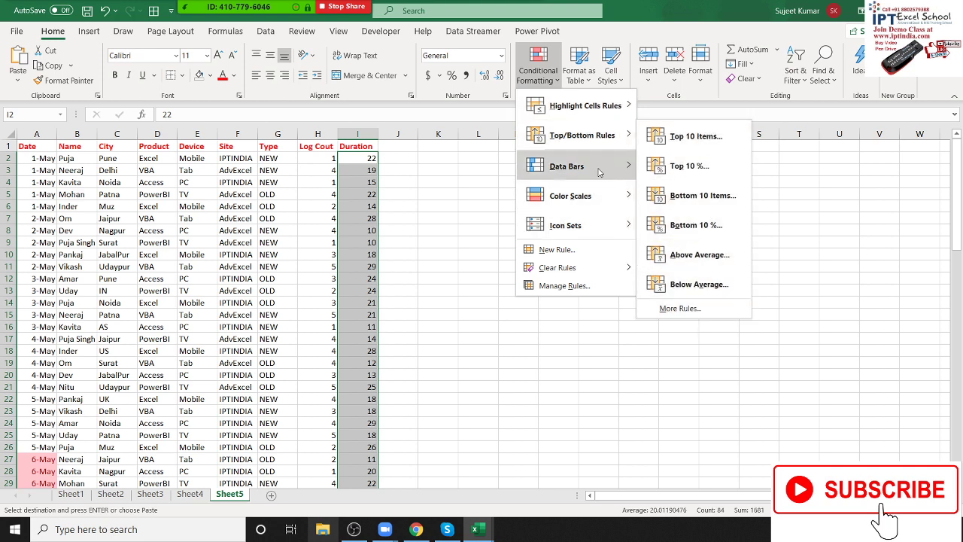
mouse_move(598, 168)
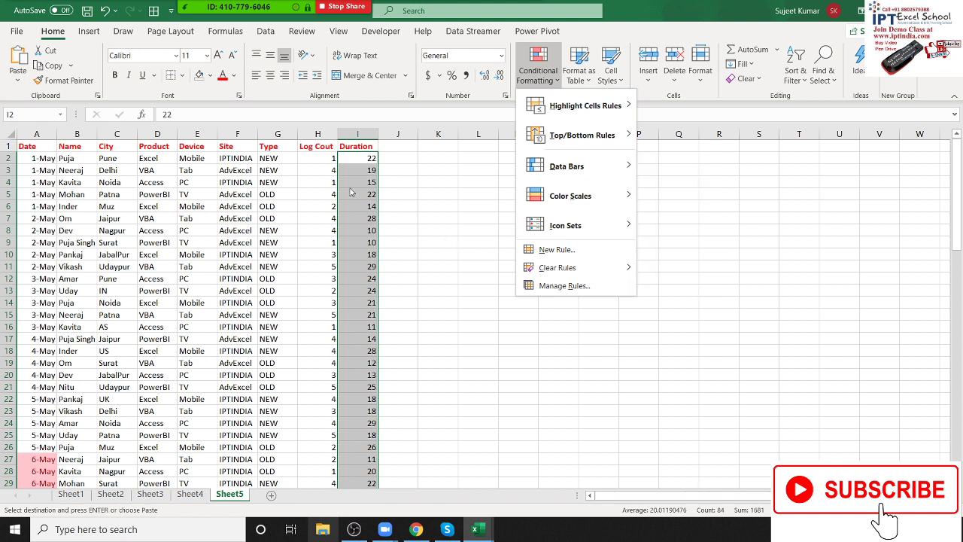
mouse_move(361, 6)
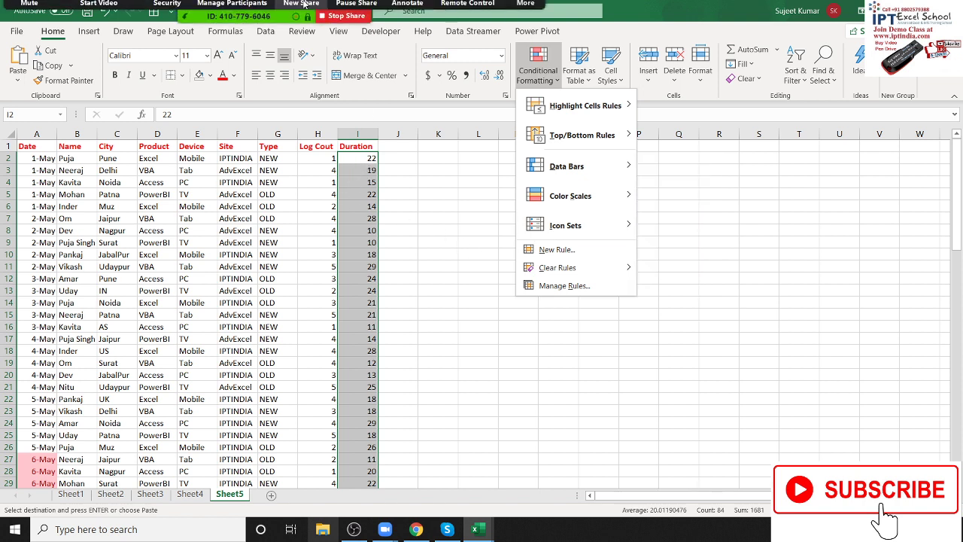
left_click(233, 16)
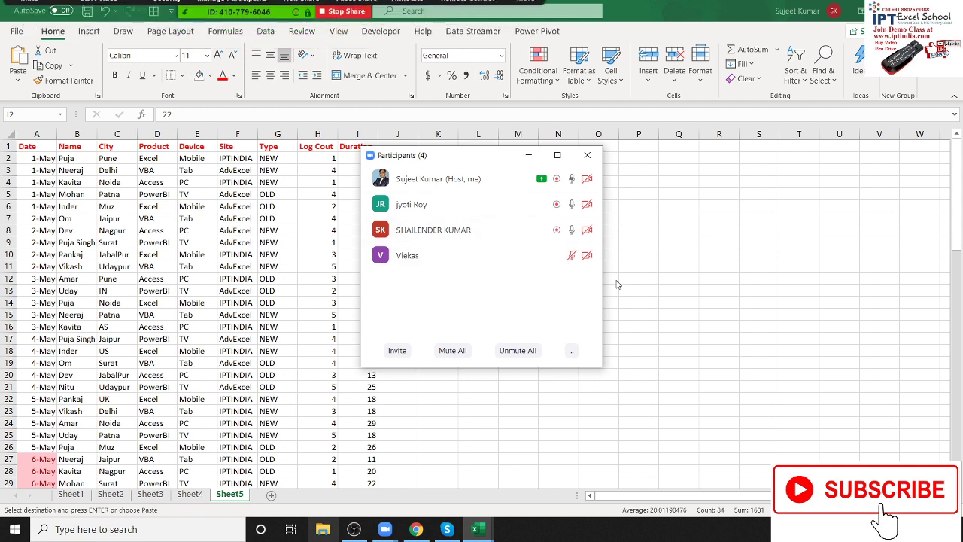
left_click(588, 155)
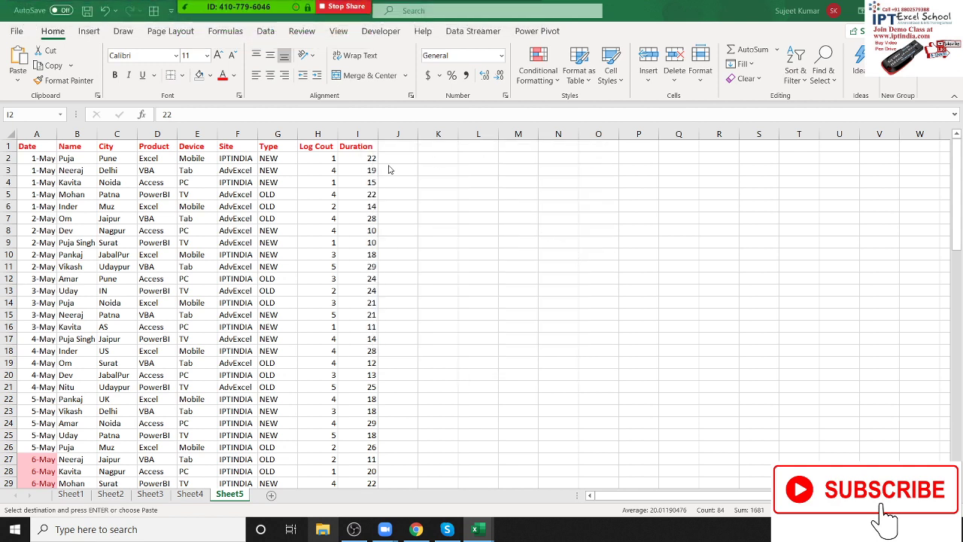
left_click(538, 67)
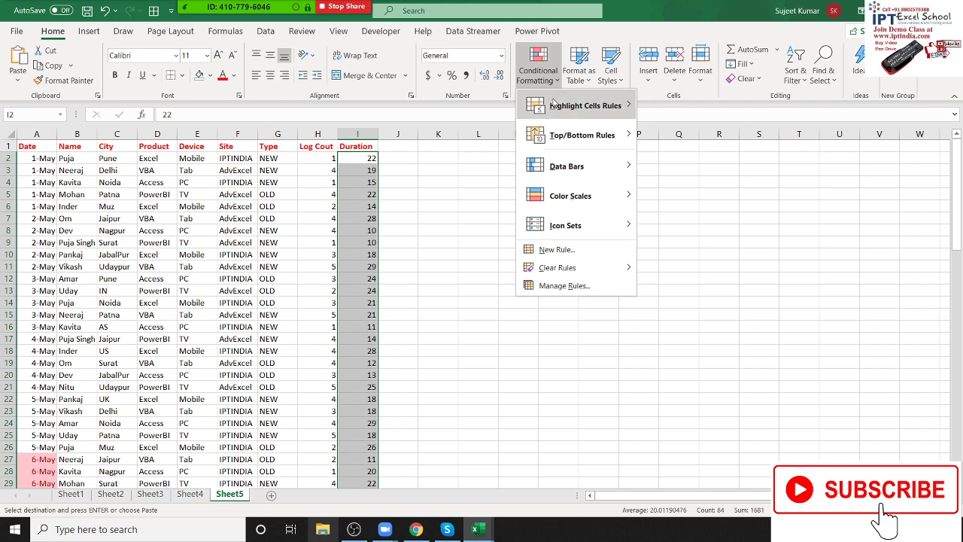
- Apply Data Bars > Gradient Fill > Light Blue Data Bar to the Duration values I2:I85
mouse_move(570, 158)
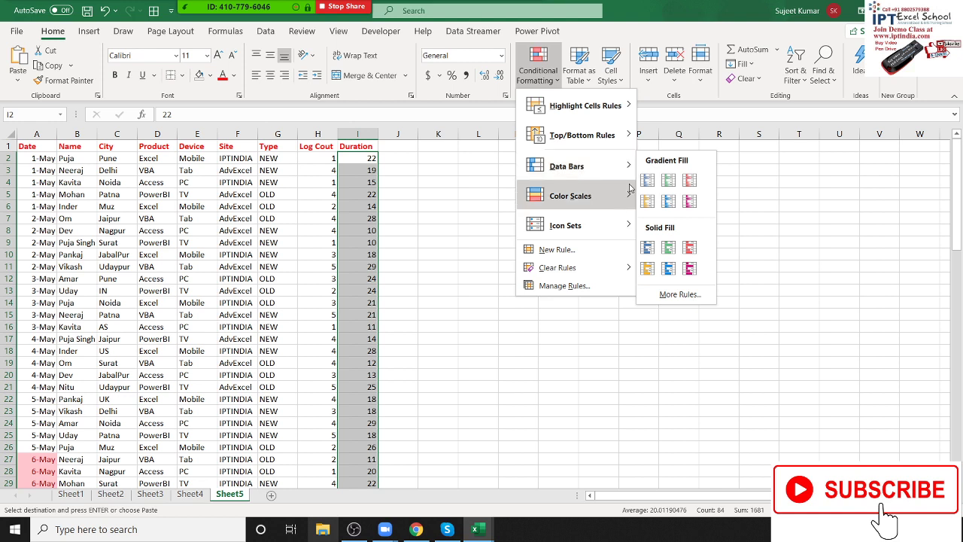
mouse_move(605, 144)
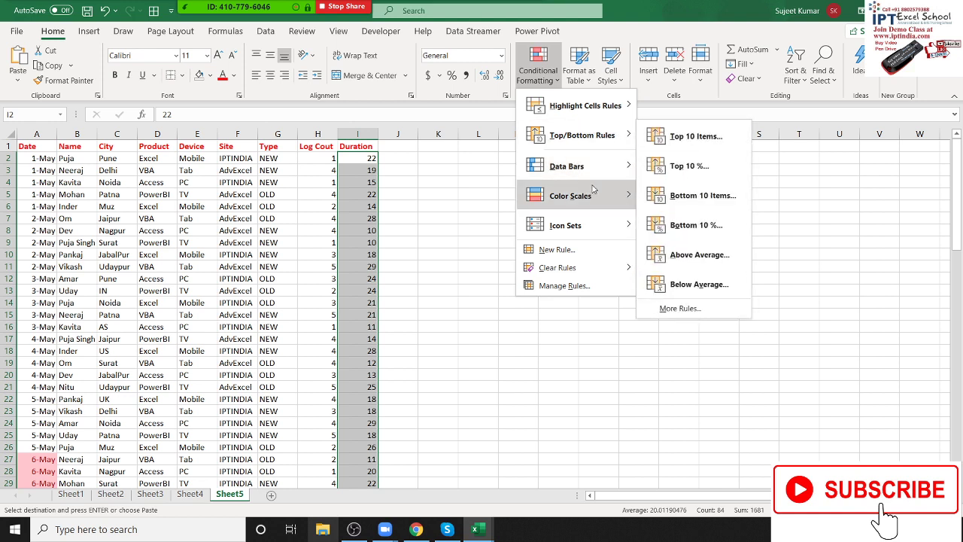
mouse_move(596, 174)
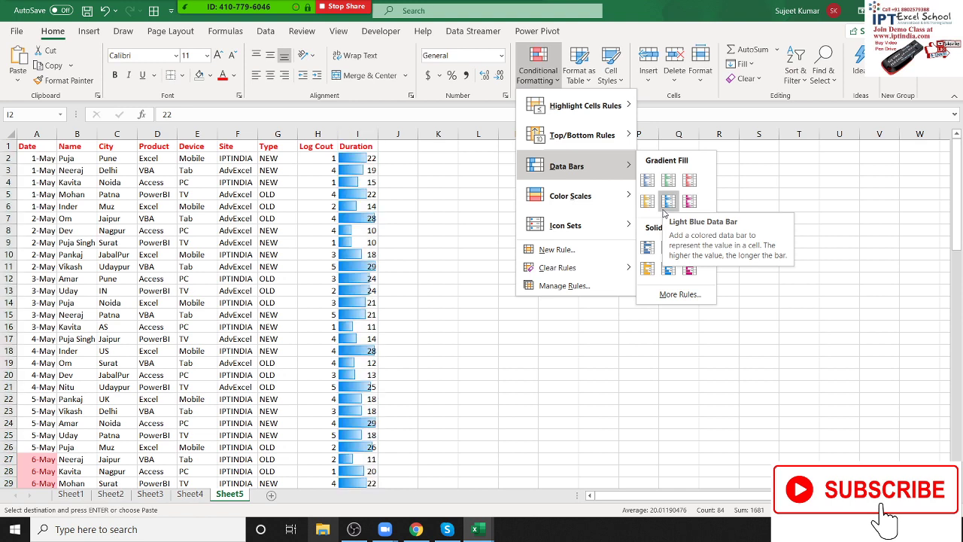
left_click(664, 211)
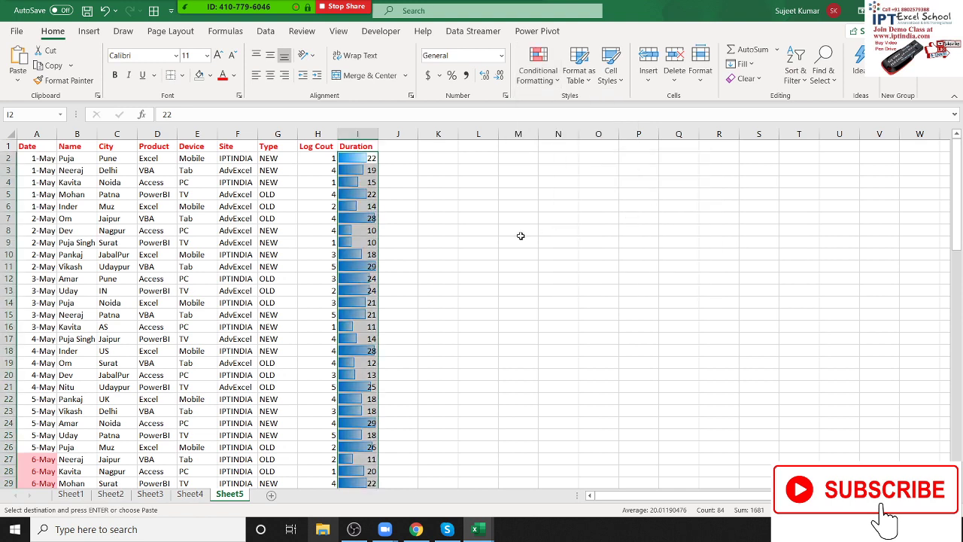
- Test the data bars with 1500 in I8, undo it, then set I8 to 45
left_click(357, 232)
type("1500")
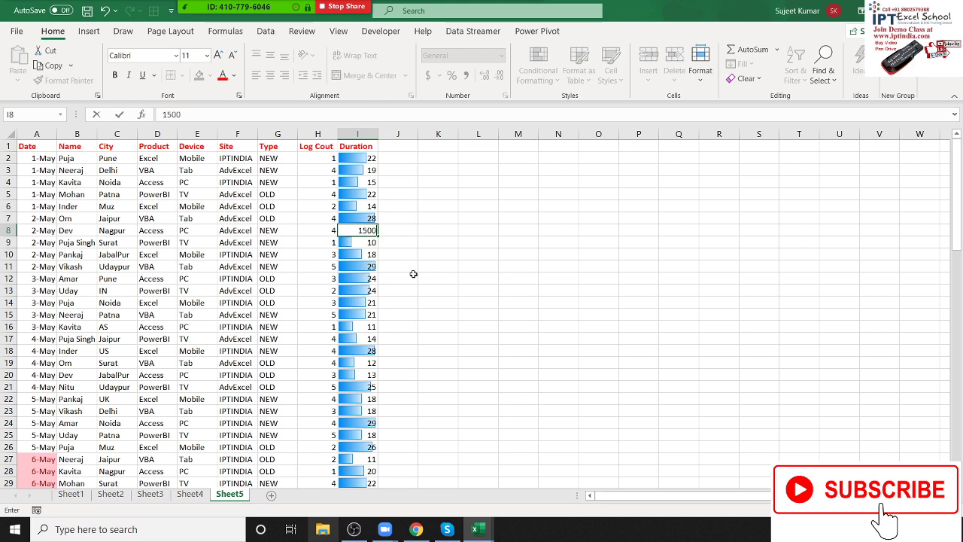
key("Return")
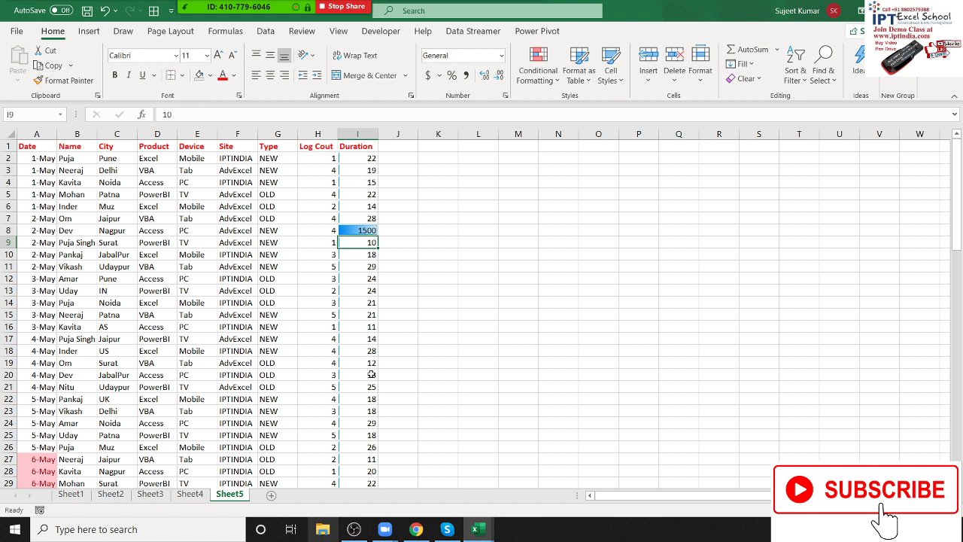
key("ctrl+z")
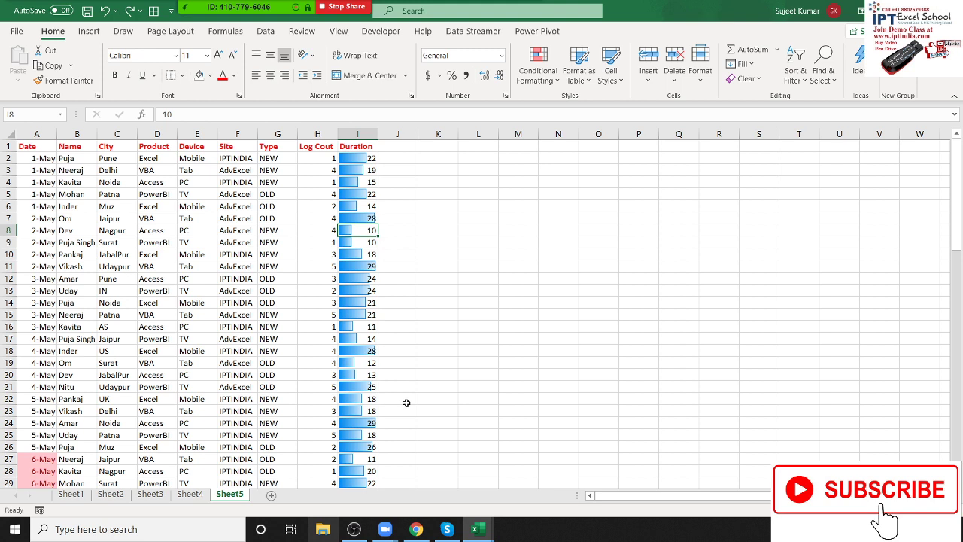
type("45")
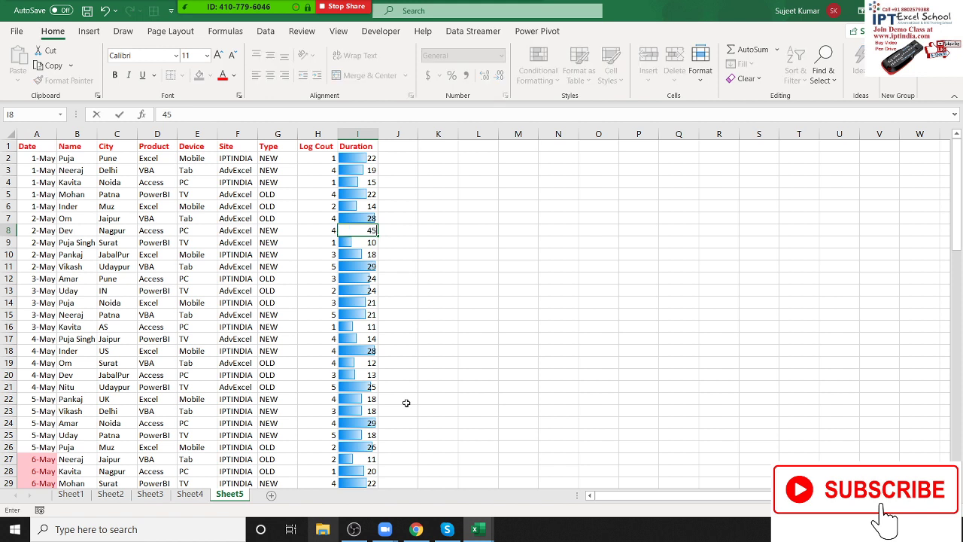
key("Return")
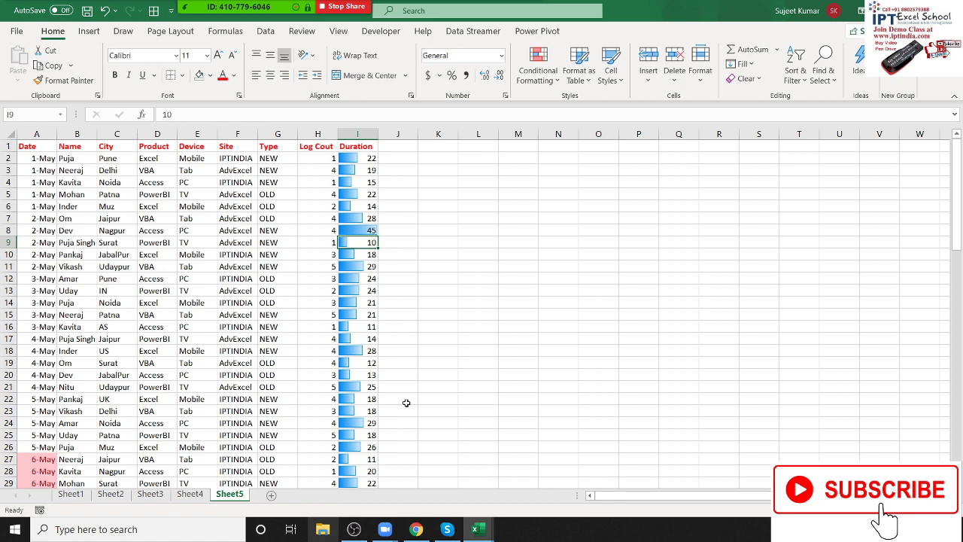
- Select the Duration values from I2 to the last row, then return to I2
key("Up")
key("Up")
key("Up")
key("Up")
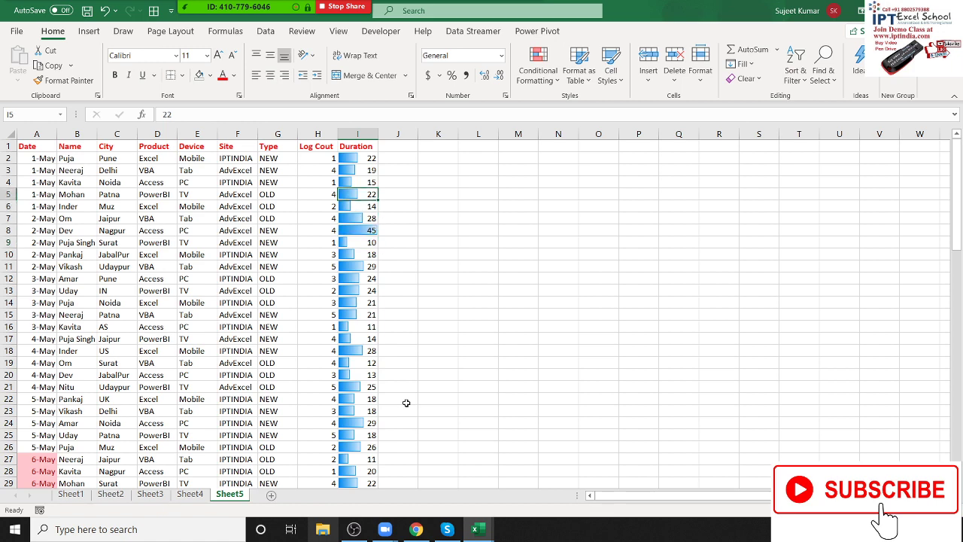
key("Up")
key("Up")
key("Up")
key("ctrl+shift+Down")
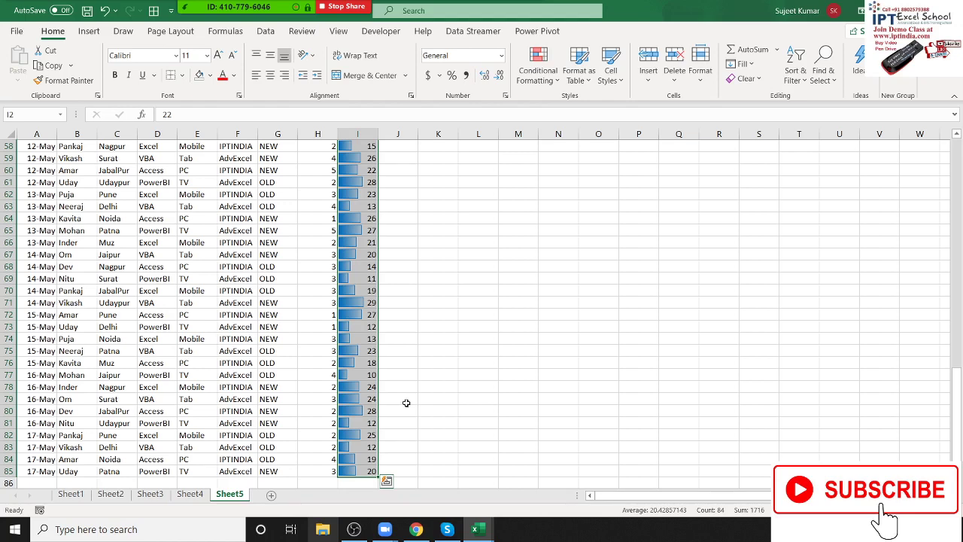
key("ctrl+Up")
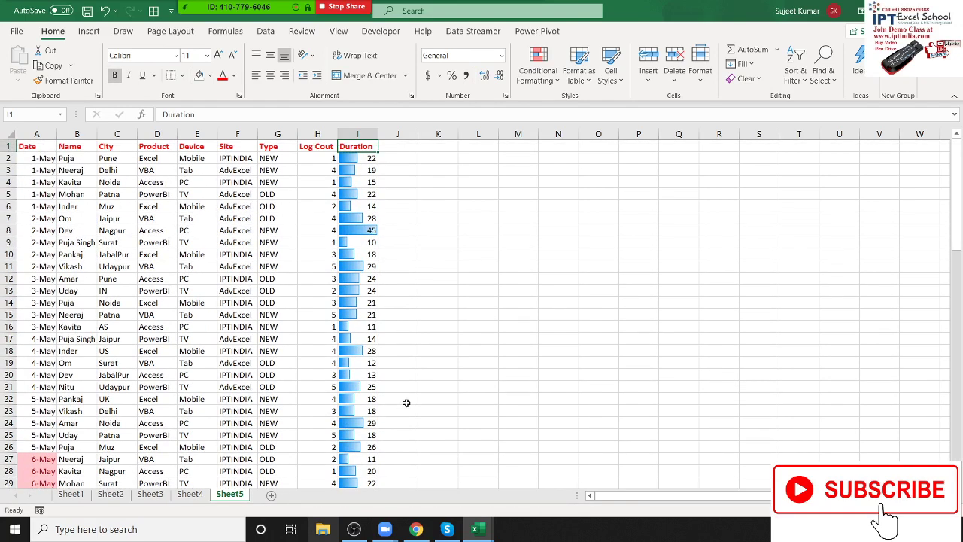
key("Down")
left_click(541, 72)
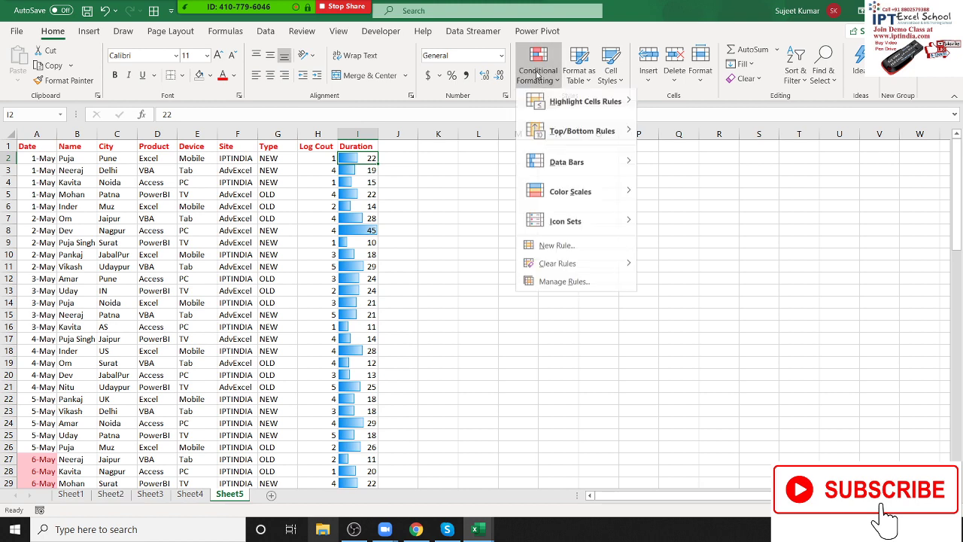
left_click(561, 290)
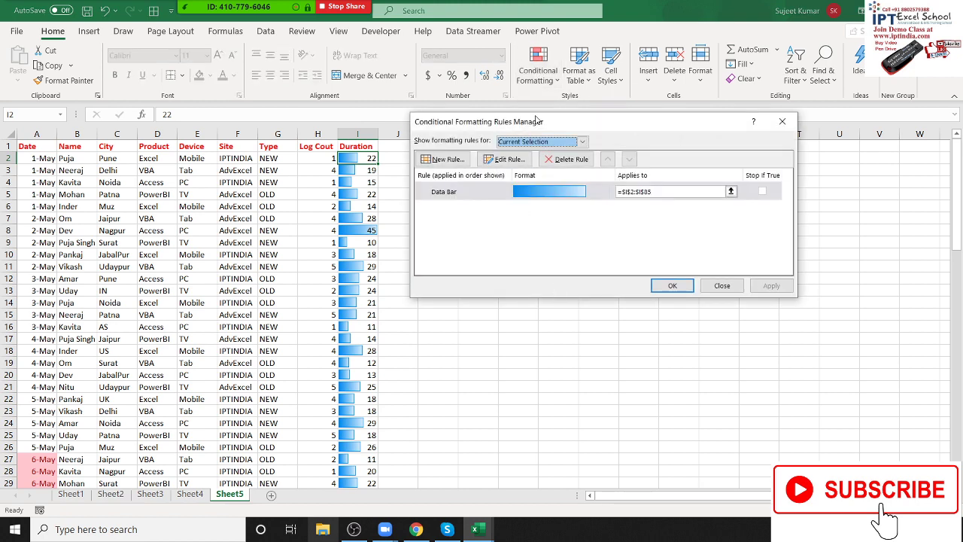
left_click_drag(537, 120, 680, 111)
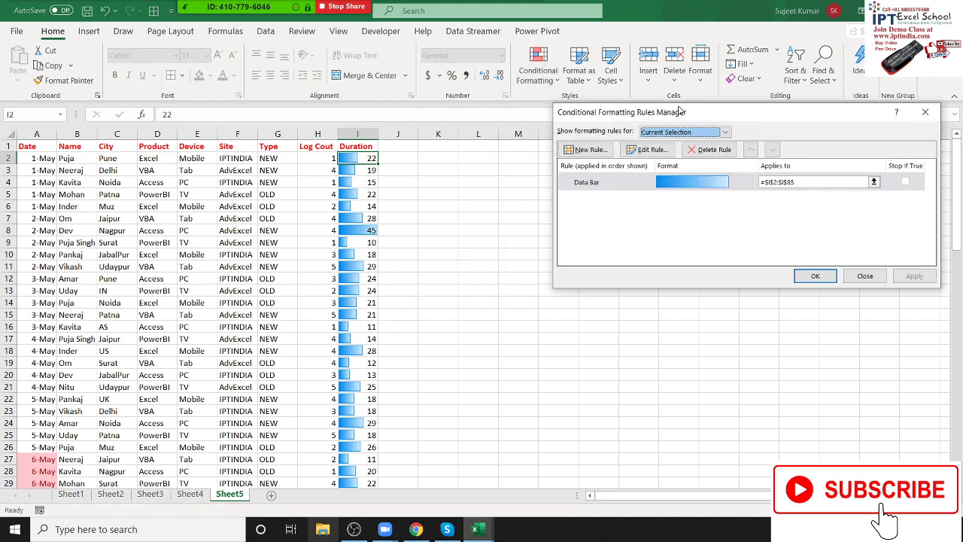
double_click(616, 183)
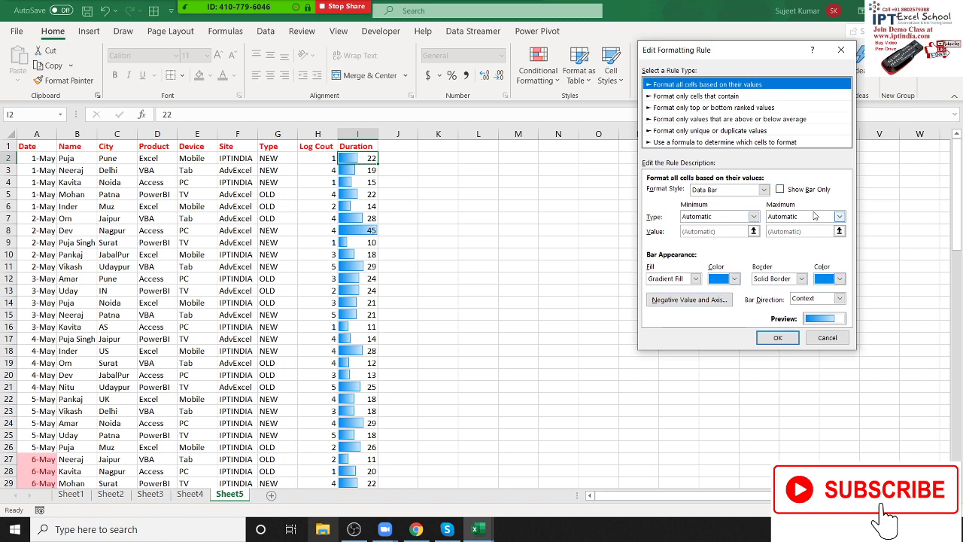
left_click(707, 218)
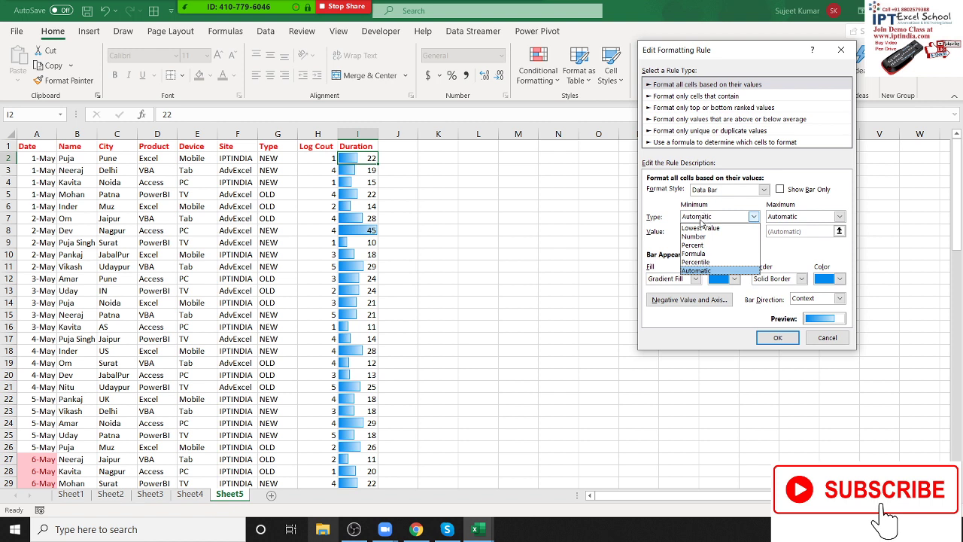
left_click(792, 251)
left_click(848, 54)
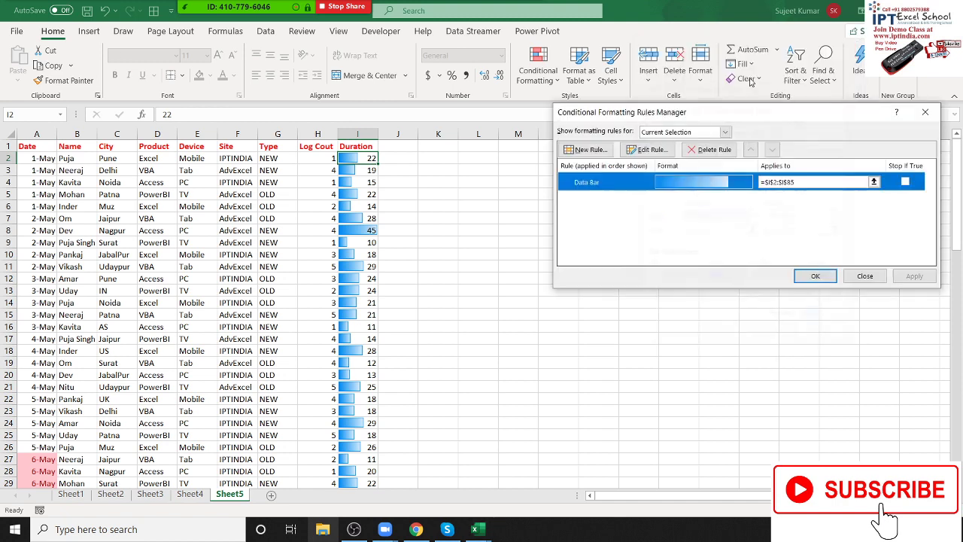
left_click(928, 111)
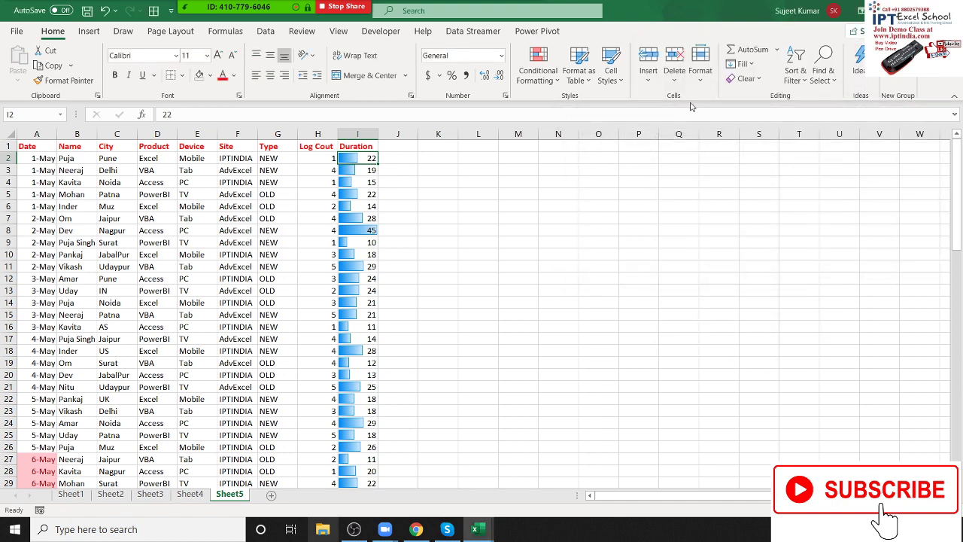
left_click(542, 79)
key("Escape")
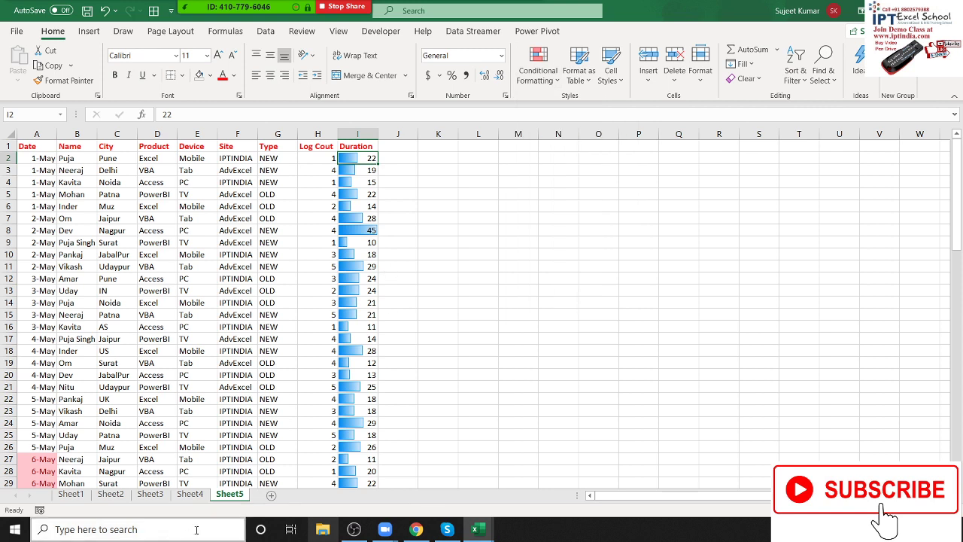
- Enter the numbers 1 to 10 in M1:M10 and select them
left_click(516, 151)
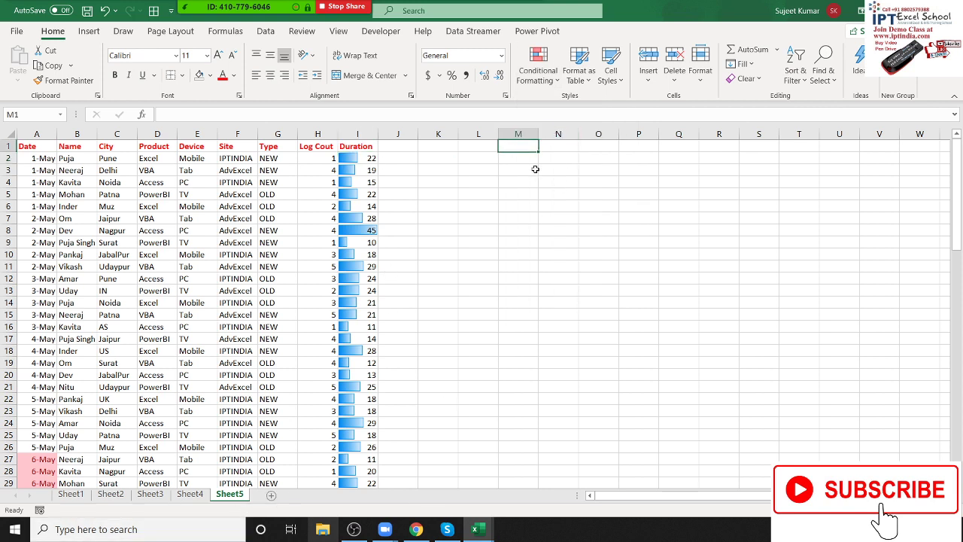
type("1")
key("Return")
type("2")
key("Return")
key("Return")
type("4 ")
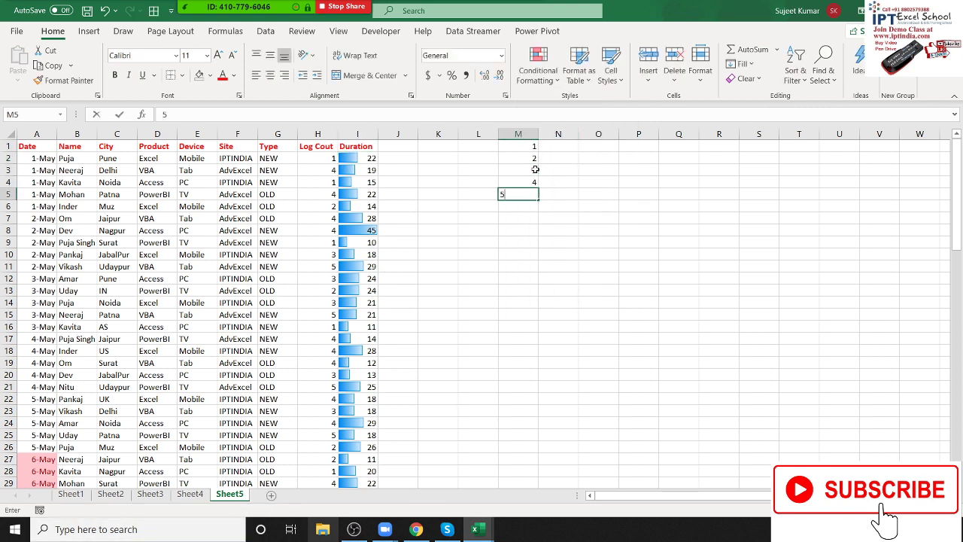
type("5 6 7 8 9 ")
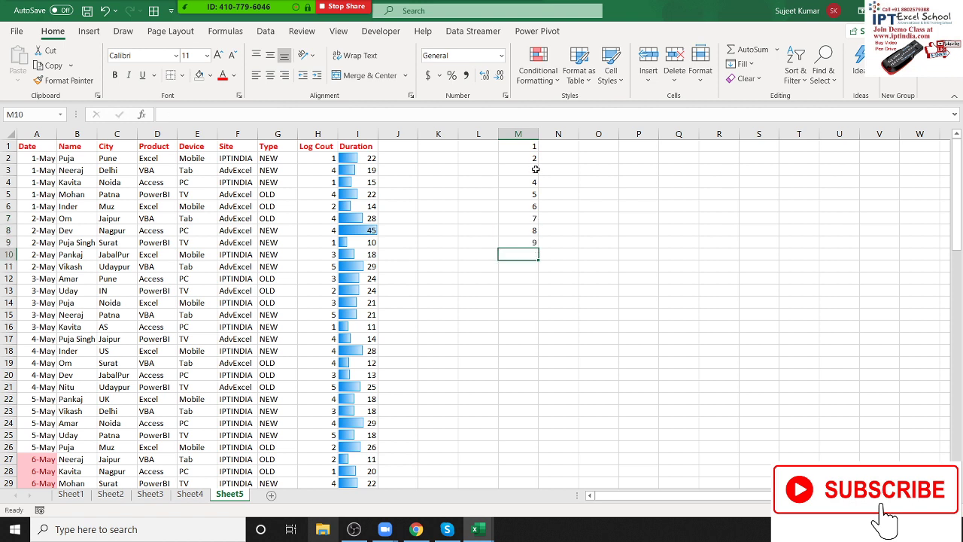
type("10")
key("ctrl+shift+Up")
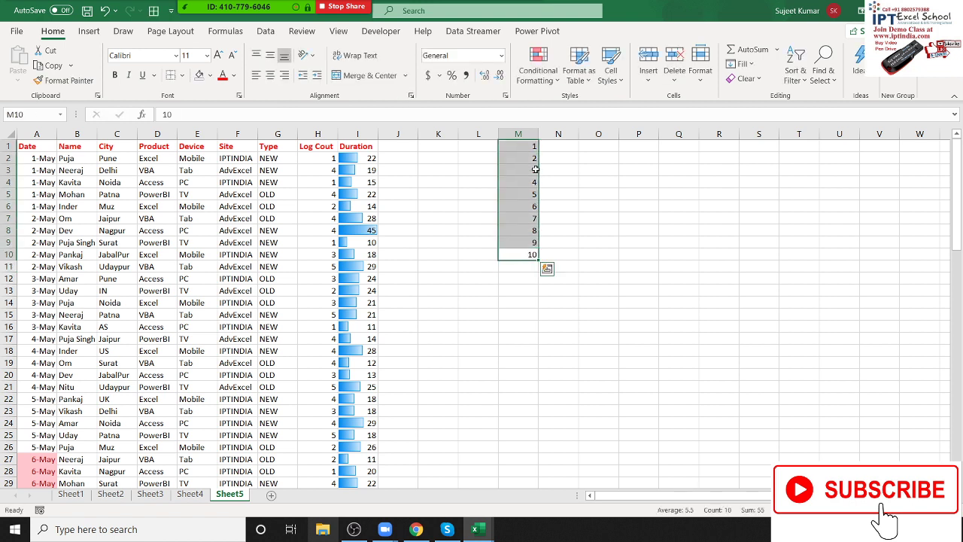
- Try orange gradient data bars on M1:M10, undo, then apply a Green-Yellow-Red colour scale
left_click(539, 68)
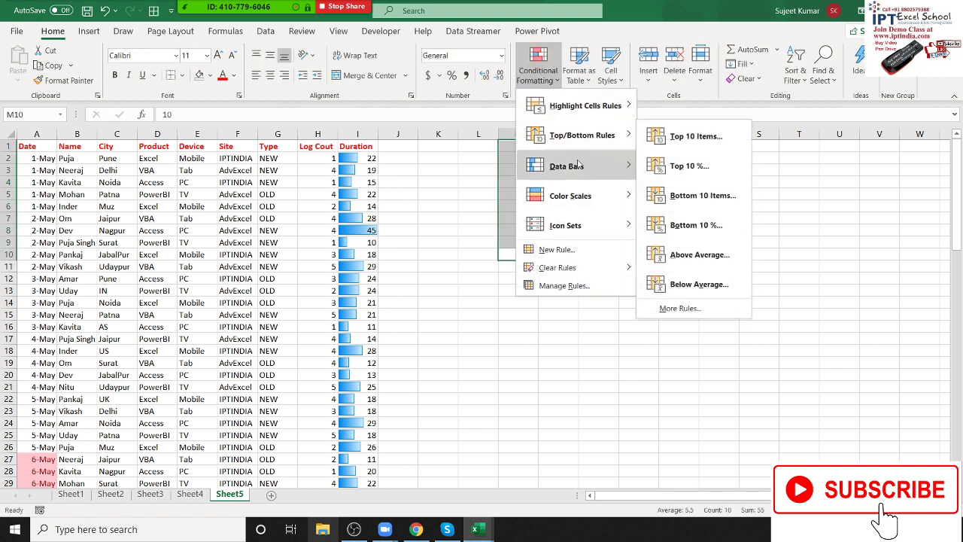
mouse_move(580, 167)
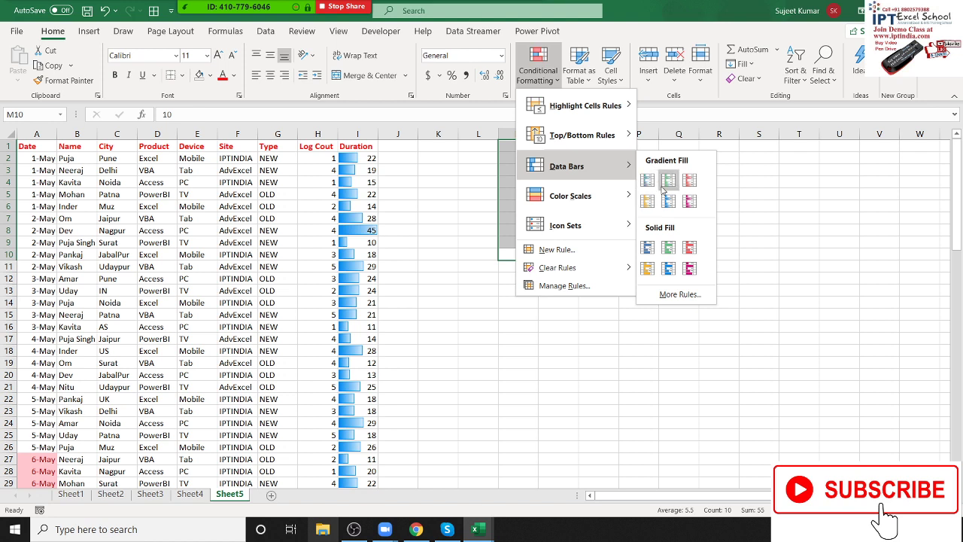
left_click(647, 201)
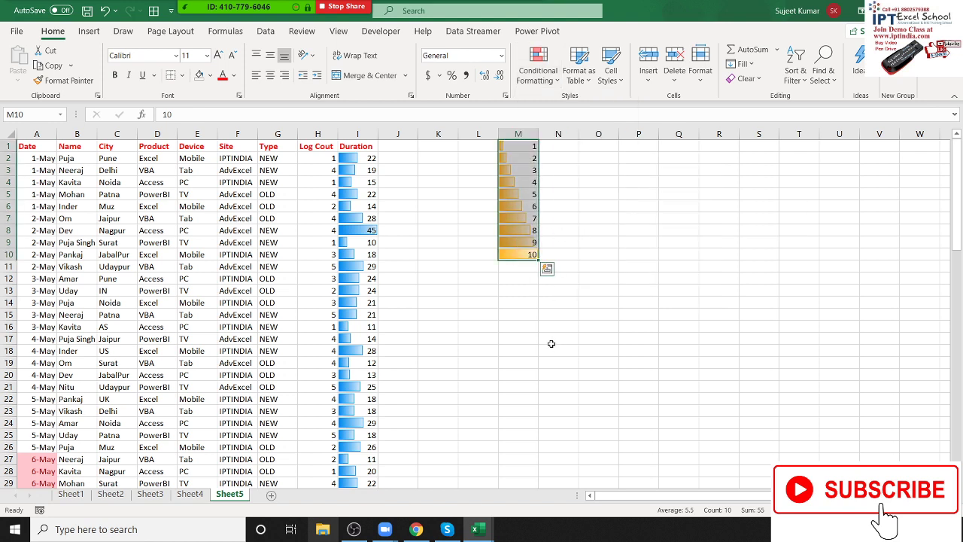
key("ctrl+z")
left_click(550, 79)
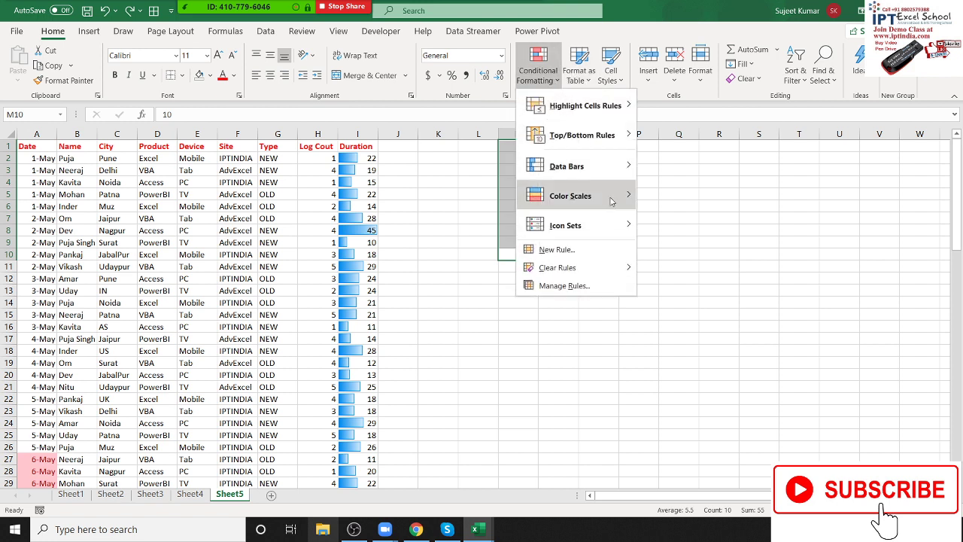
mouse_move(606, 196)
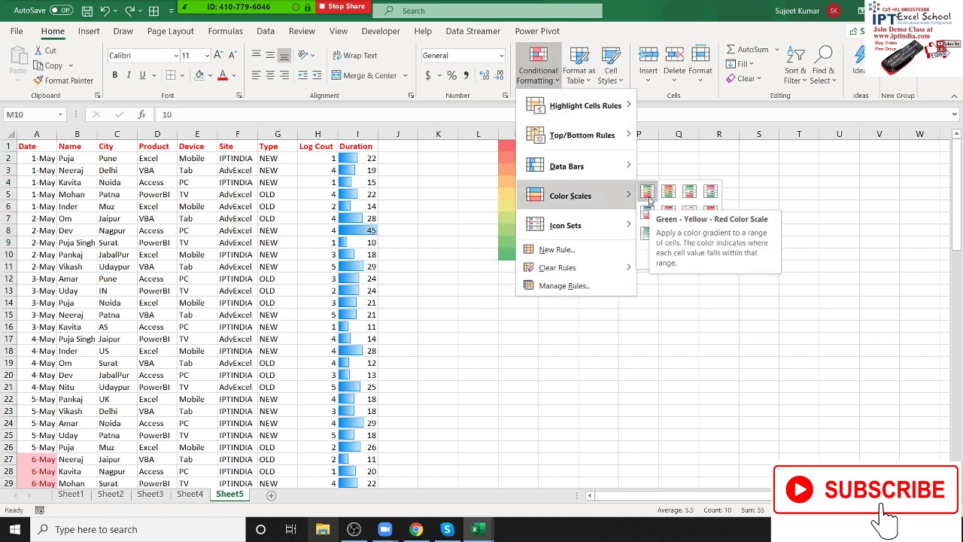
left_click(648, 196)
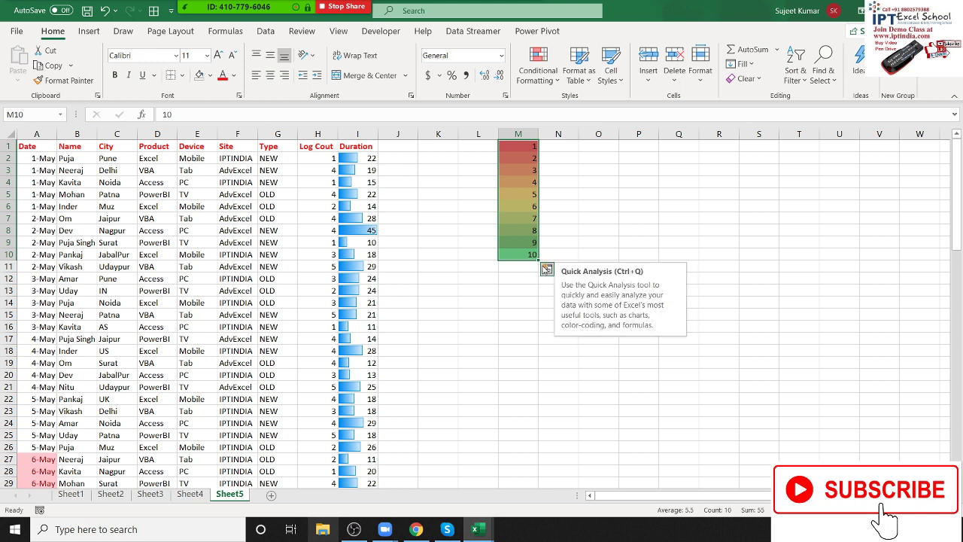
- Undo the colour scale and apply the 3 Arrows (Colored) icon set to M1:M10
key("ctrl+z")
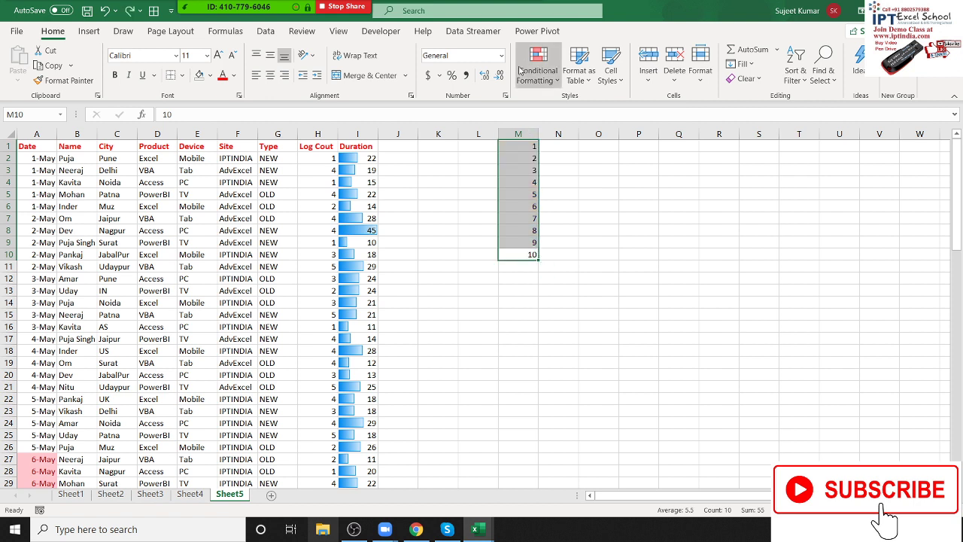
left_click(537, 69)
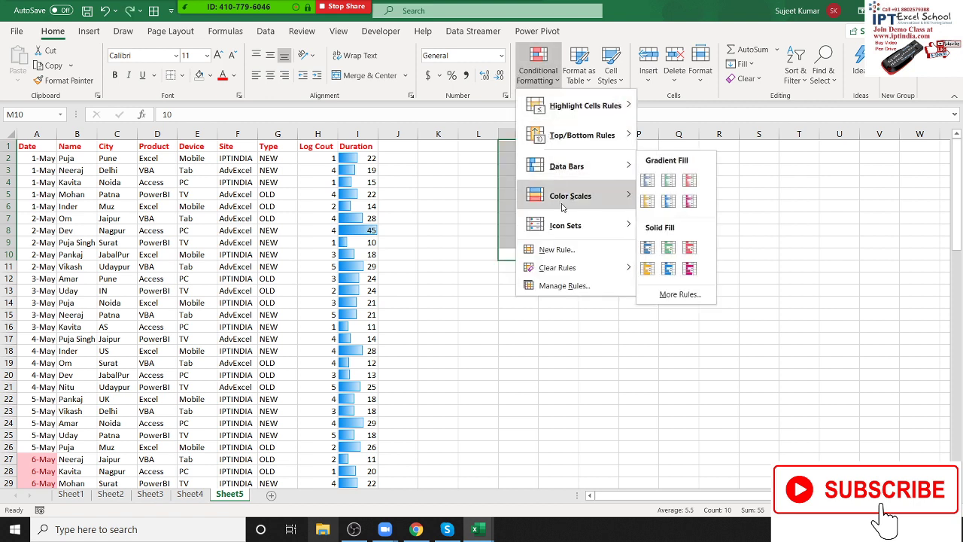
mouse_move(566, 209)
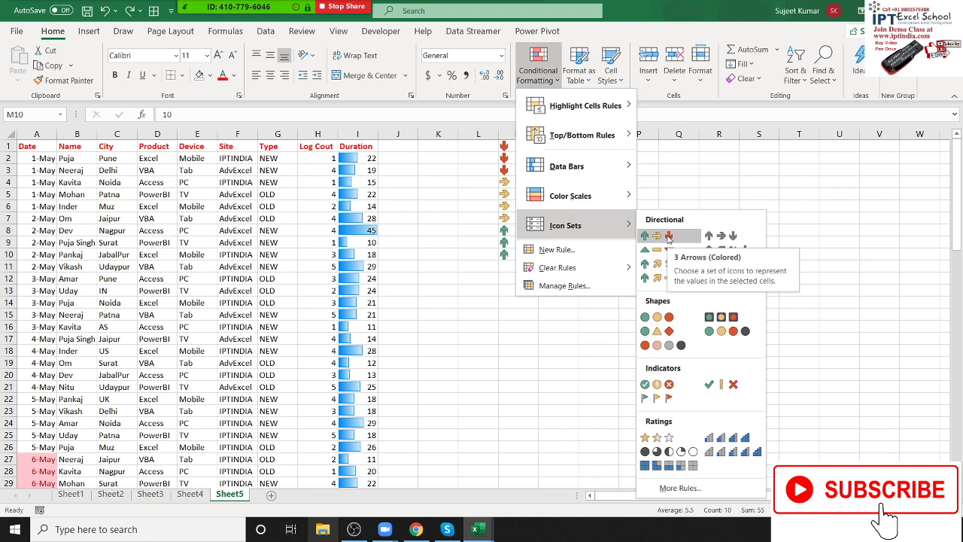
left_click(669, 236)
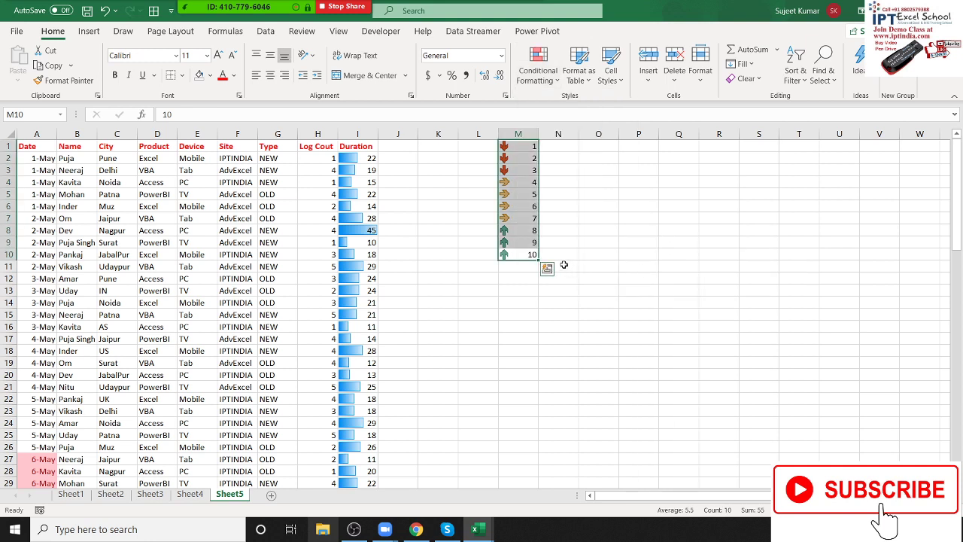
- Enter Q1 and Q2 labels in M15:N15 with values 45 and 63 beneath them
left_click(517, 322)
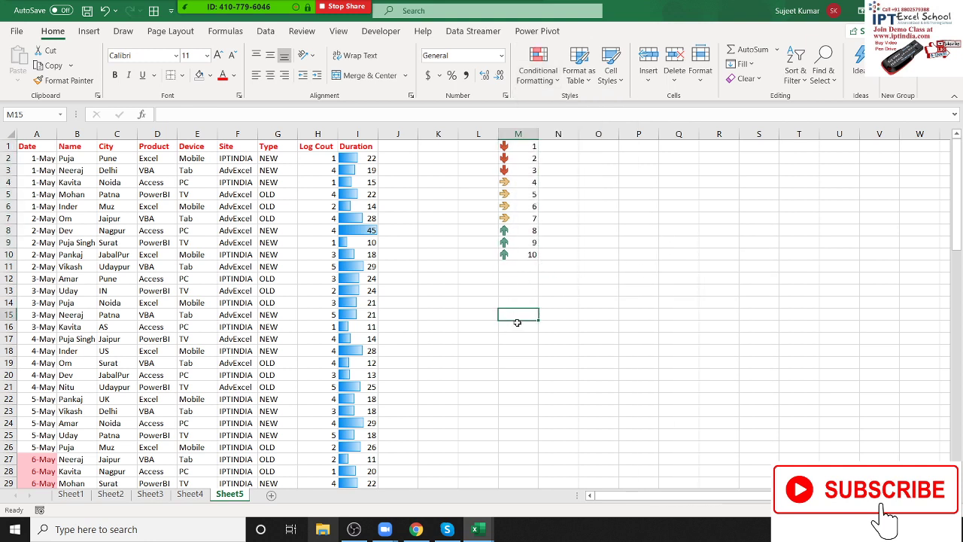
type("Q1")
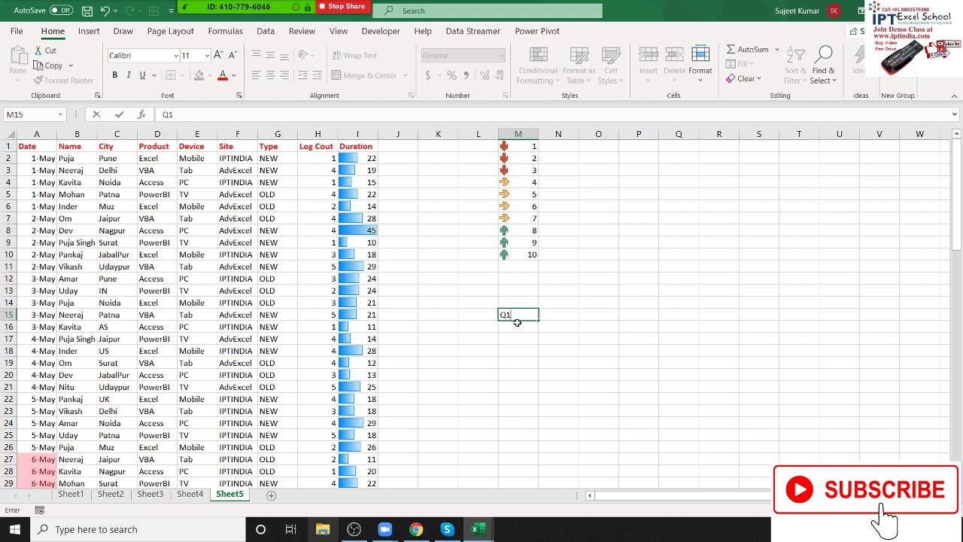
key("Tab")
type("Q")
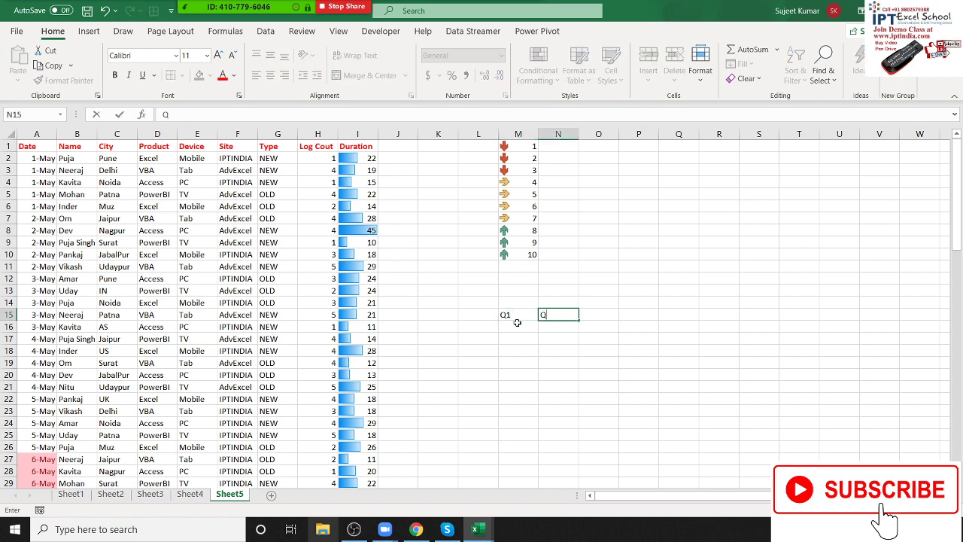
type("2")
key("Return")
type("45")
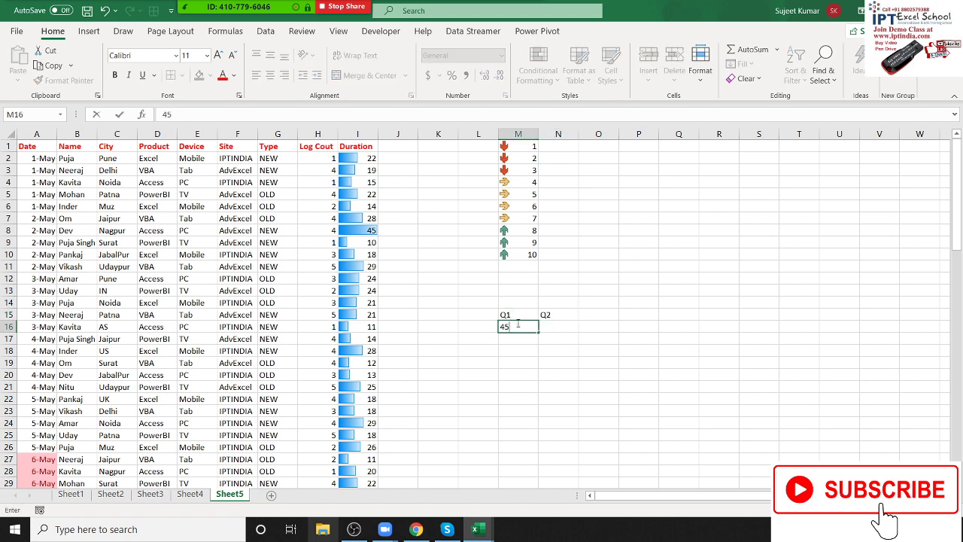
key("Tab")
type("63")
key("Return")
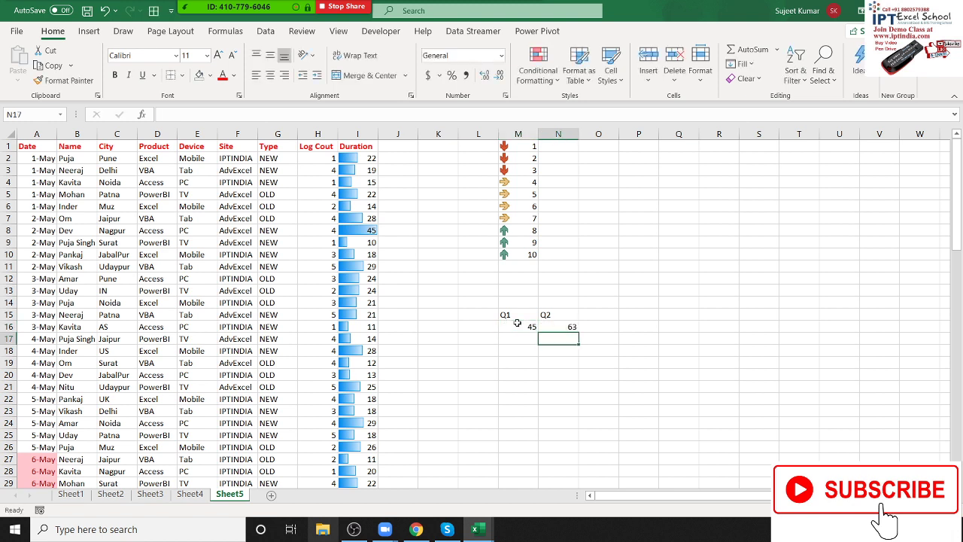
- Apply the 3 Arrows (Colored) icon set to the Q1 and Q2 values M16:N16
left_click_drag(516, 326, 549, 326)
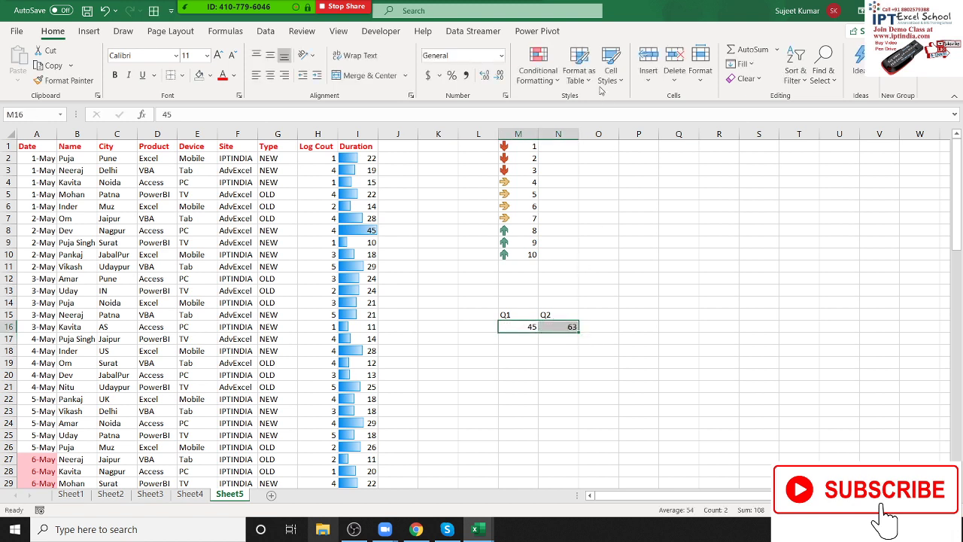
left_click(537, 73)
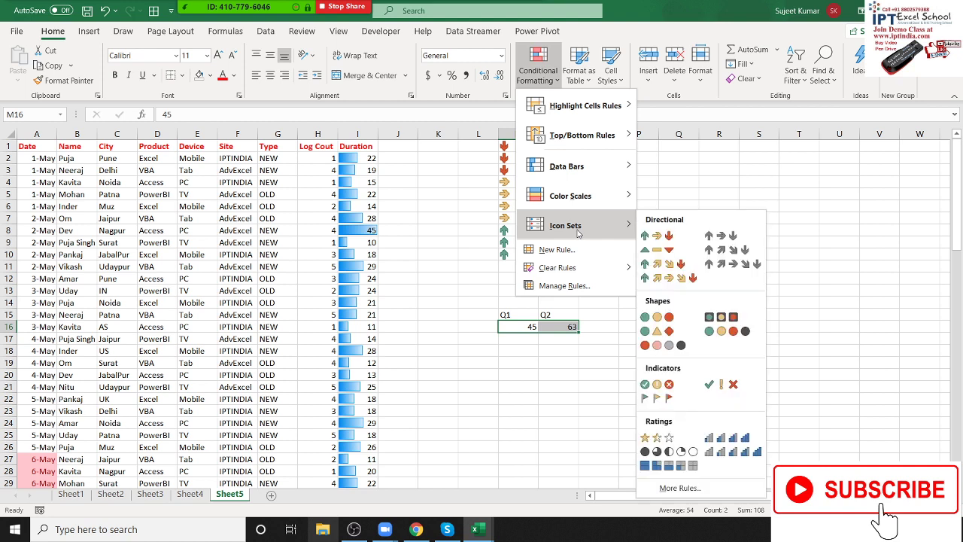
mouse_move(580, 230)
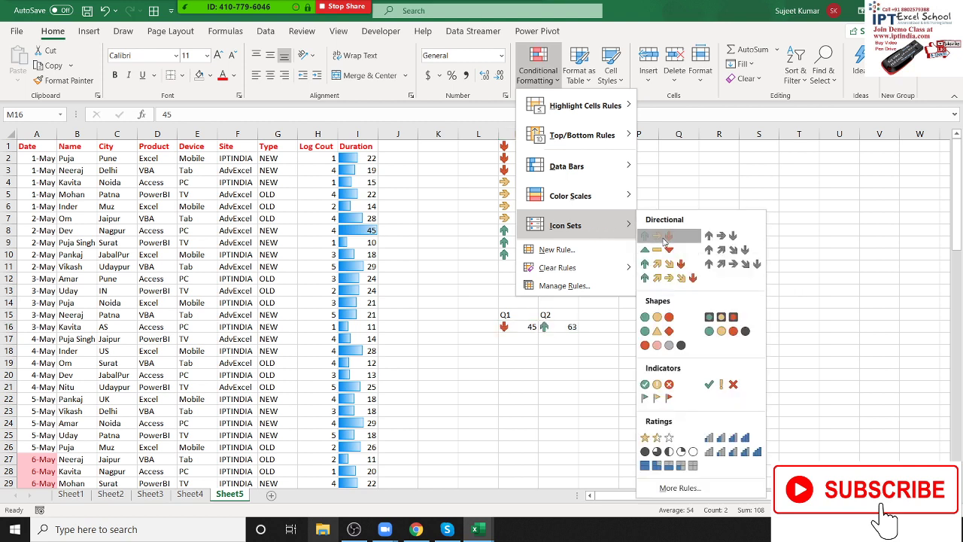
left_click(667, 238)
left_click(533, 361)
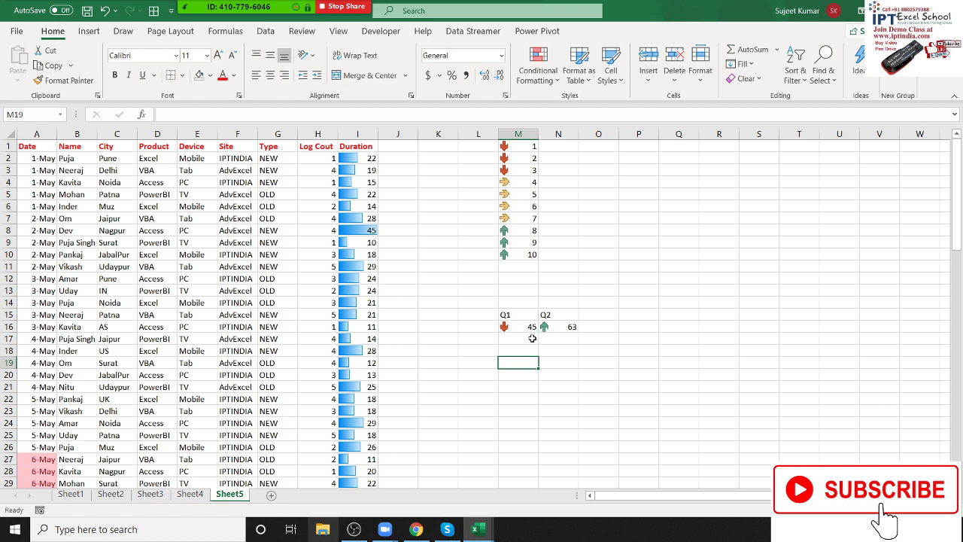
- Change the Q1 value in M16 to 85 so the arrows update
left_click(532, 331)
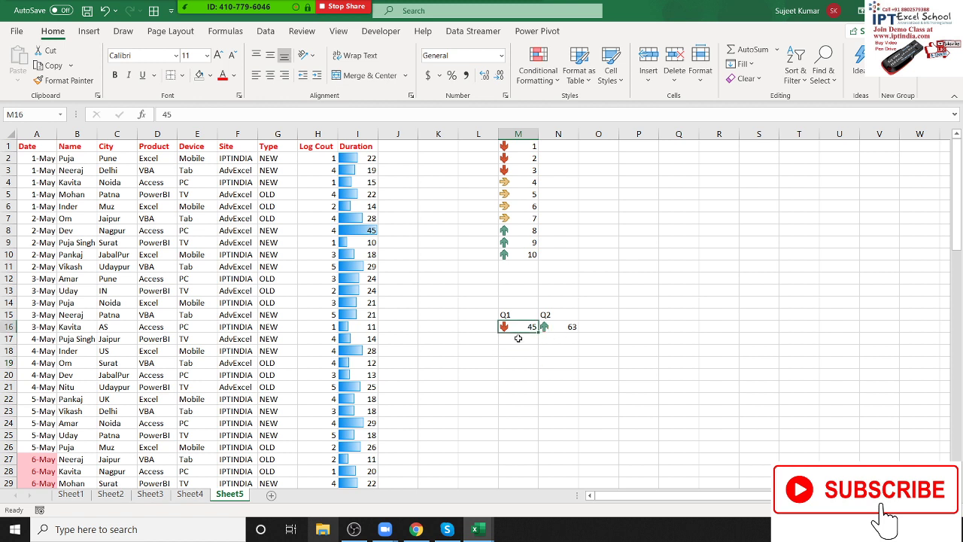
type("85")
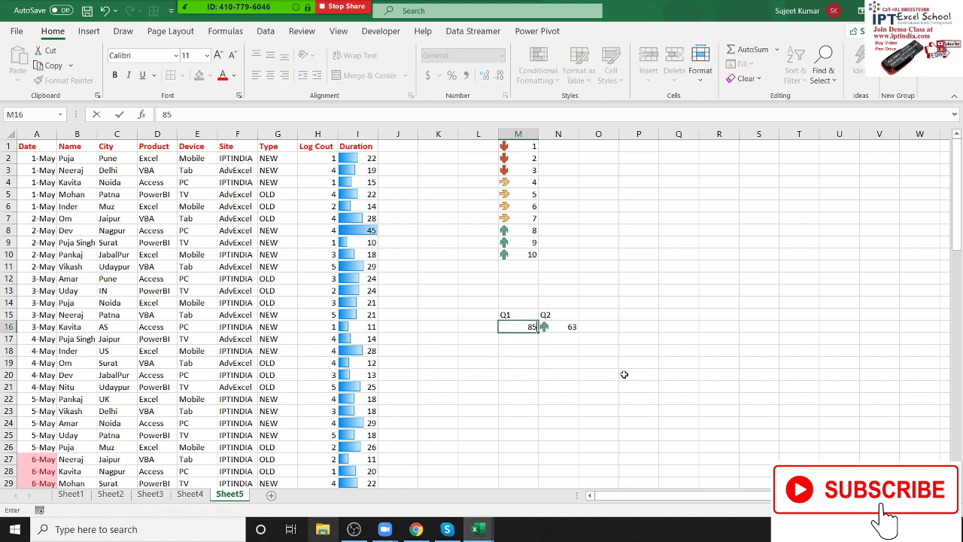
key("Return")
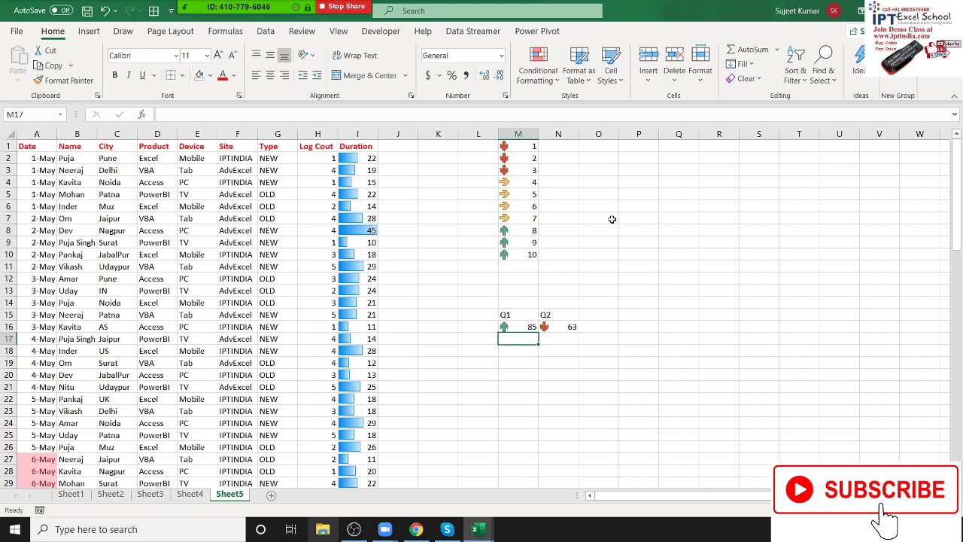
left_click(536, 85)
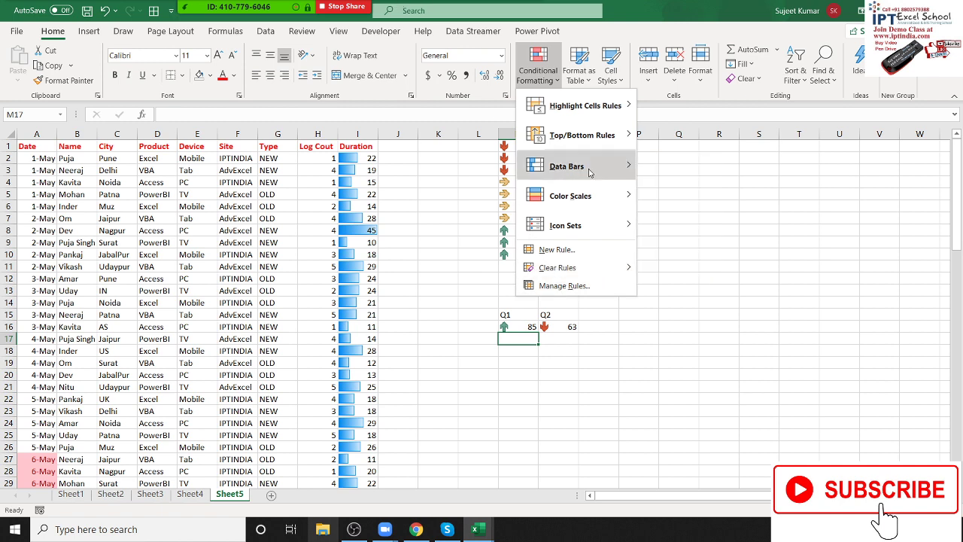
key("Escape")
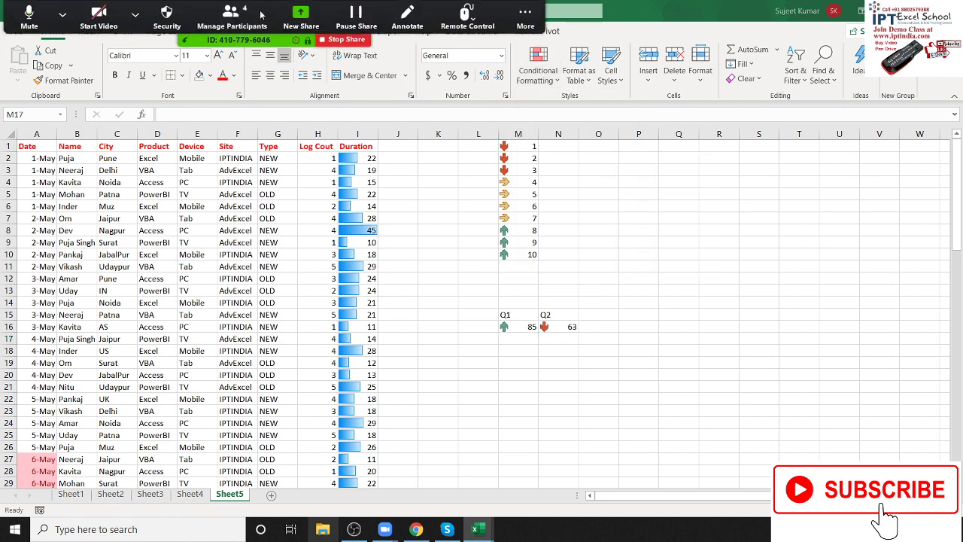
- Check the Zoom participant list, close it, and minimise Excel to the desktop
left_click(261, 14)
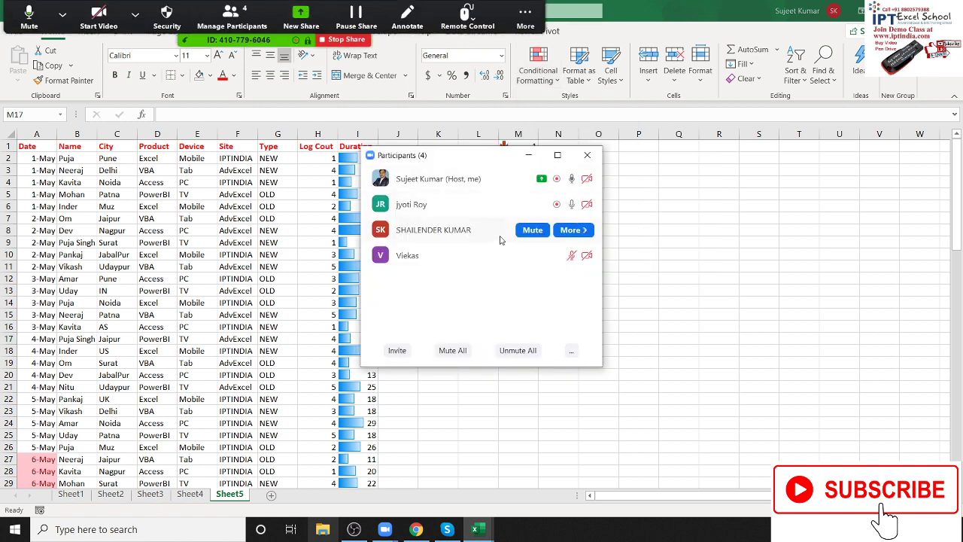
left_click(527, 256)
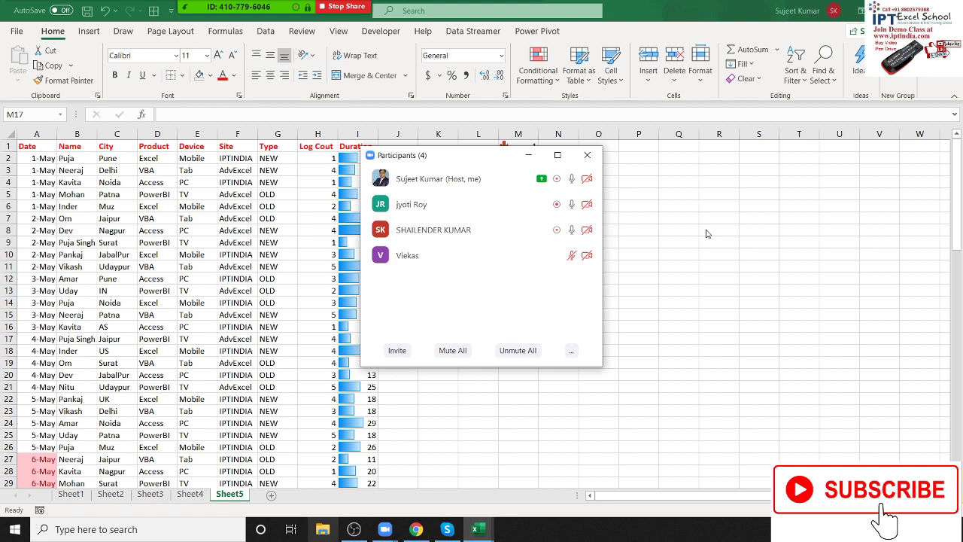
left_click(593, 161)
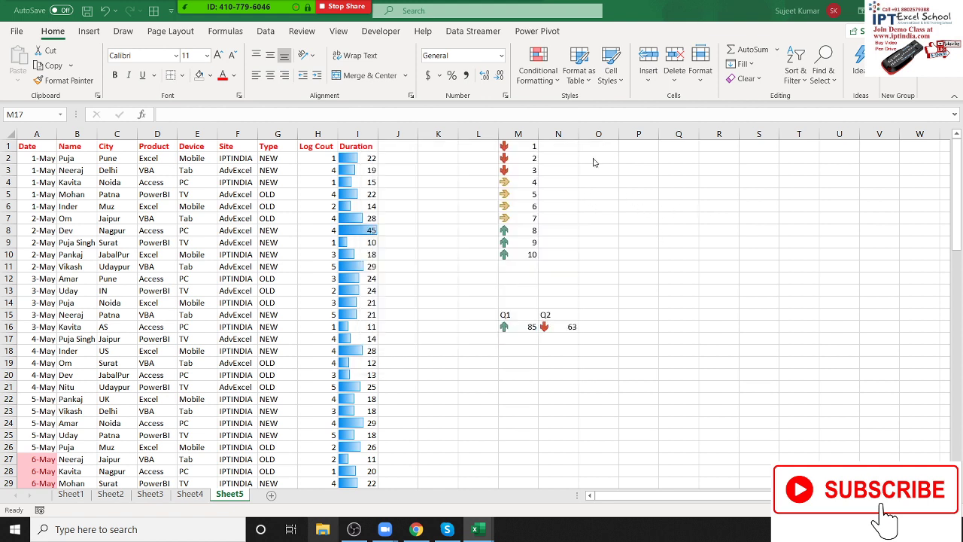
key("super+d")
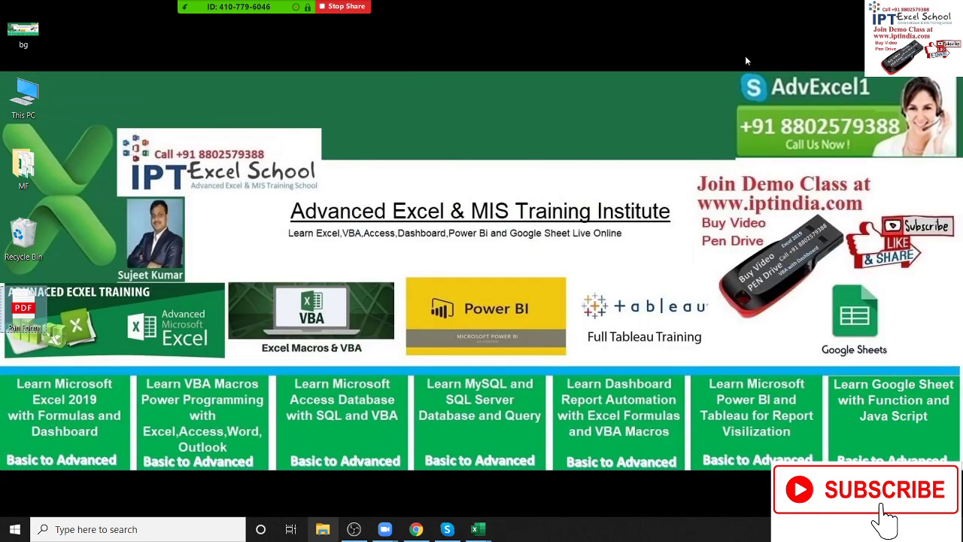
- End the meeting from Zoom's More menu and confirm the prompt
left_click(525, 16)
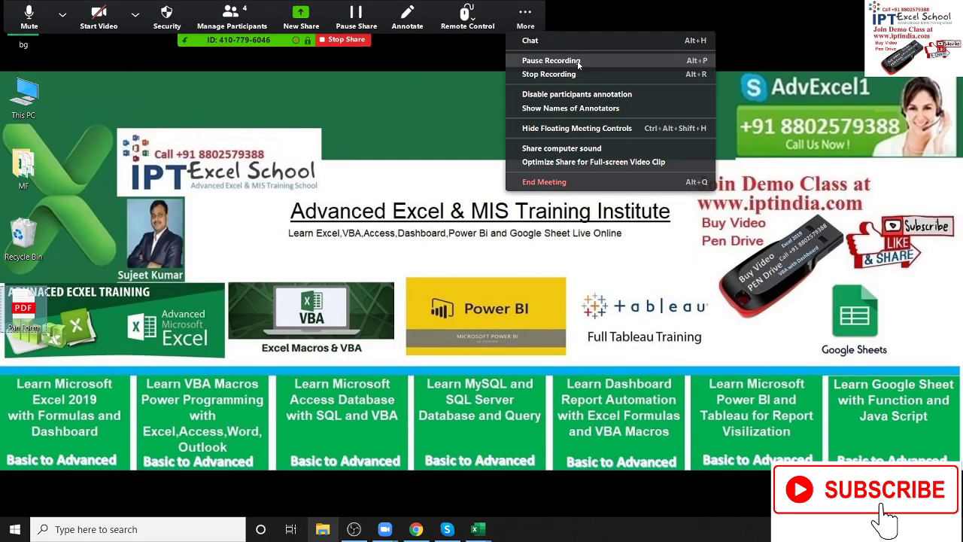
left_click(563, 181)
left_click(497, 311)
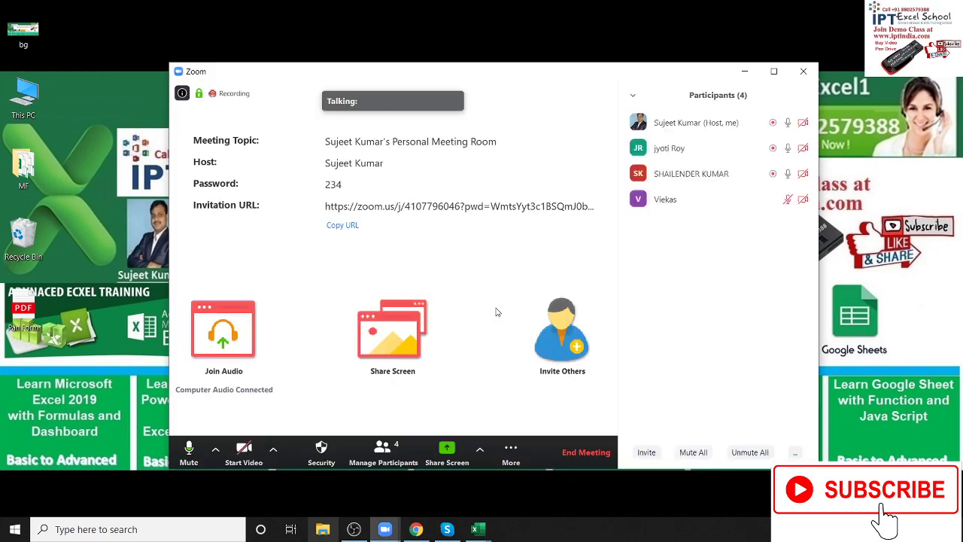